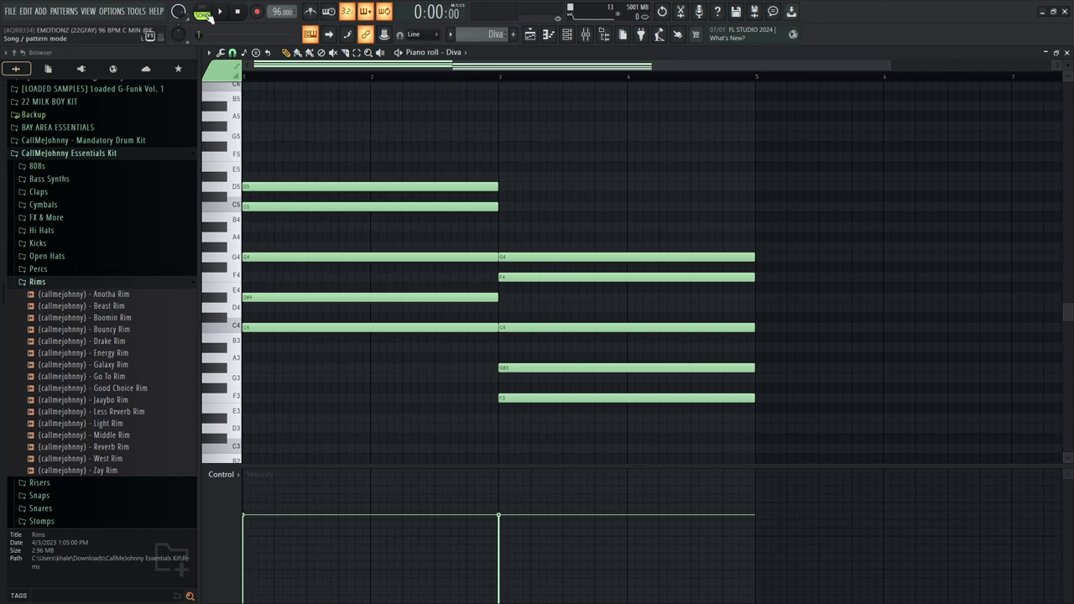
# Play back the Diva chord pattern from the start in pattern mode.
pyautogui.press('space')
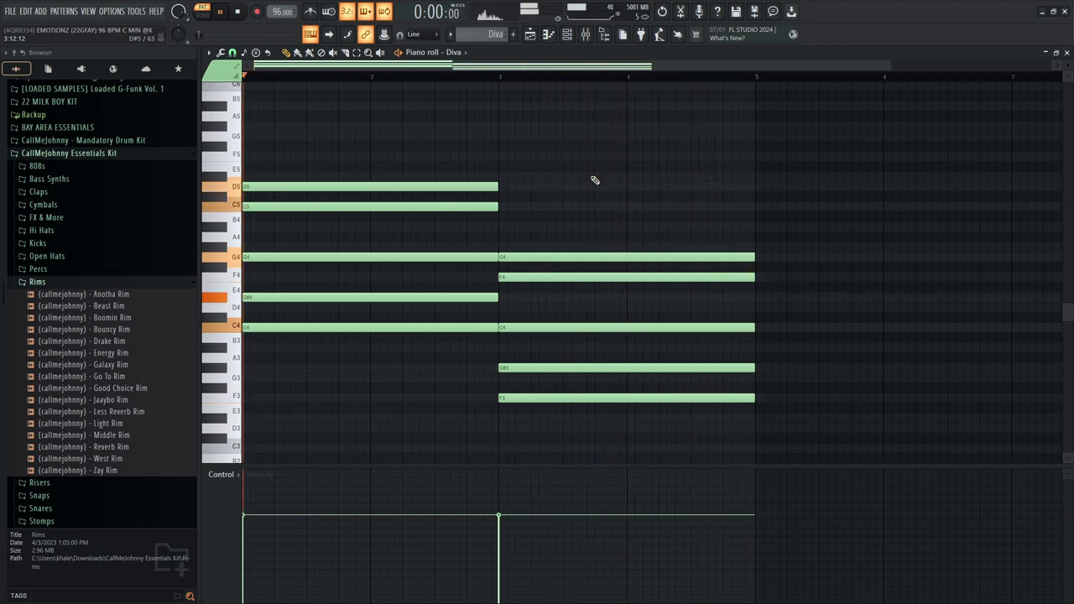
pyautogui.press('space')
# Switch to the Piano V3 pattern, open its notes in the piano roll and examine the full pitch range.
pyautogui.click(567, 35)
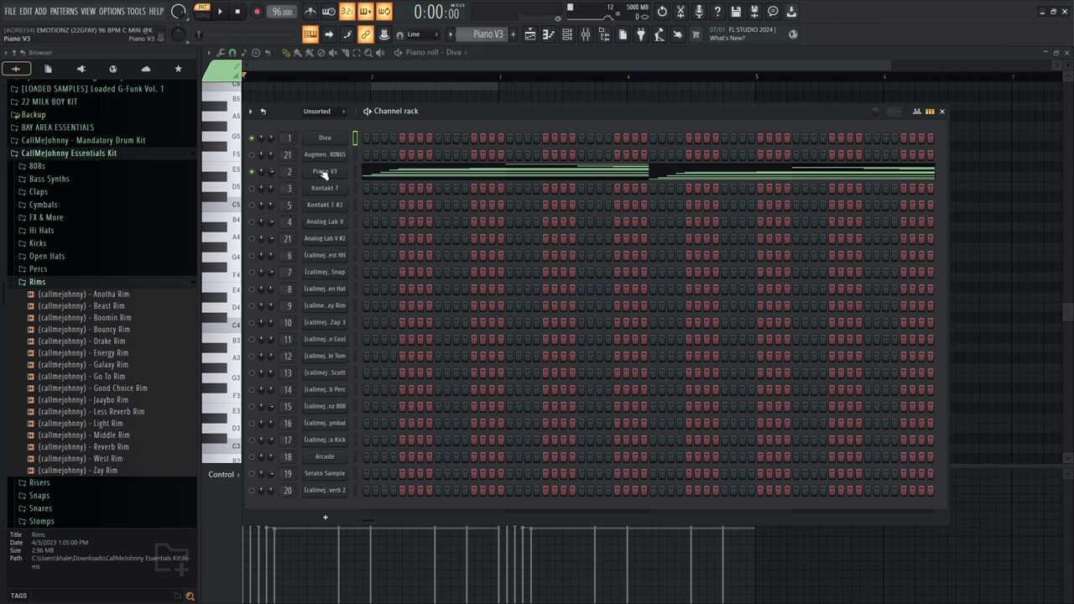
pyautogui.click(381, 174)
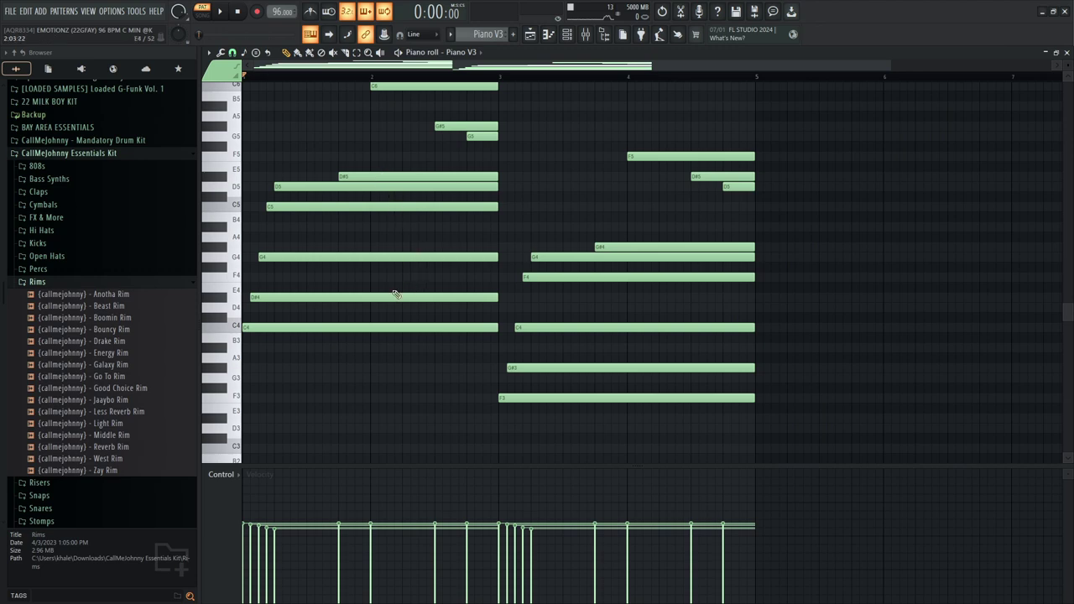
pyautogui.scroll(2, 326, 205)
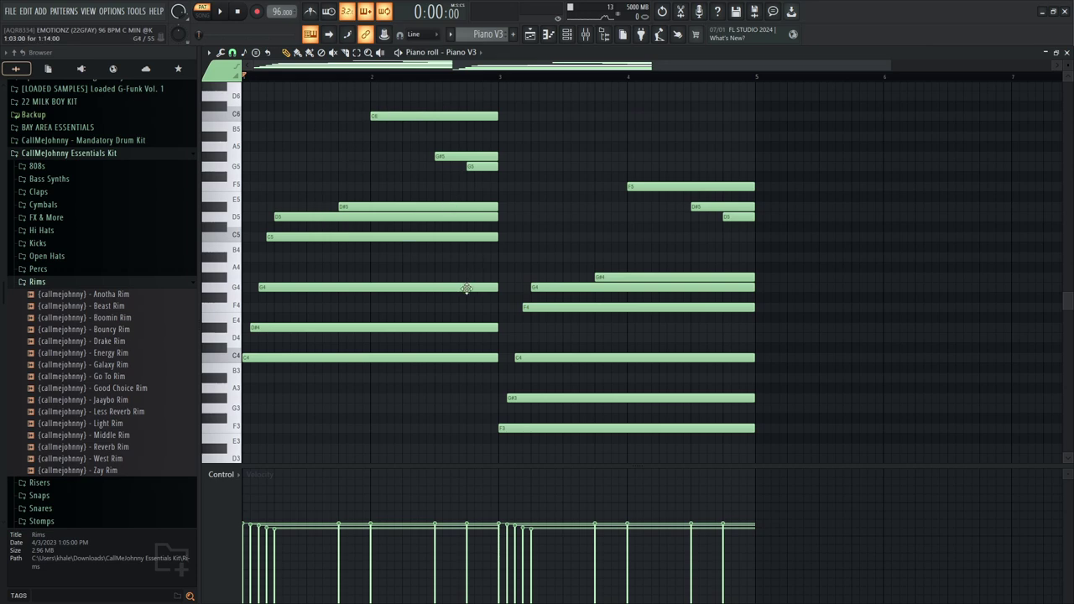
pyautogui.scroll(-4, 443, 319)
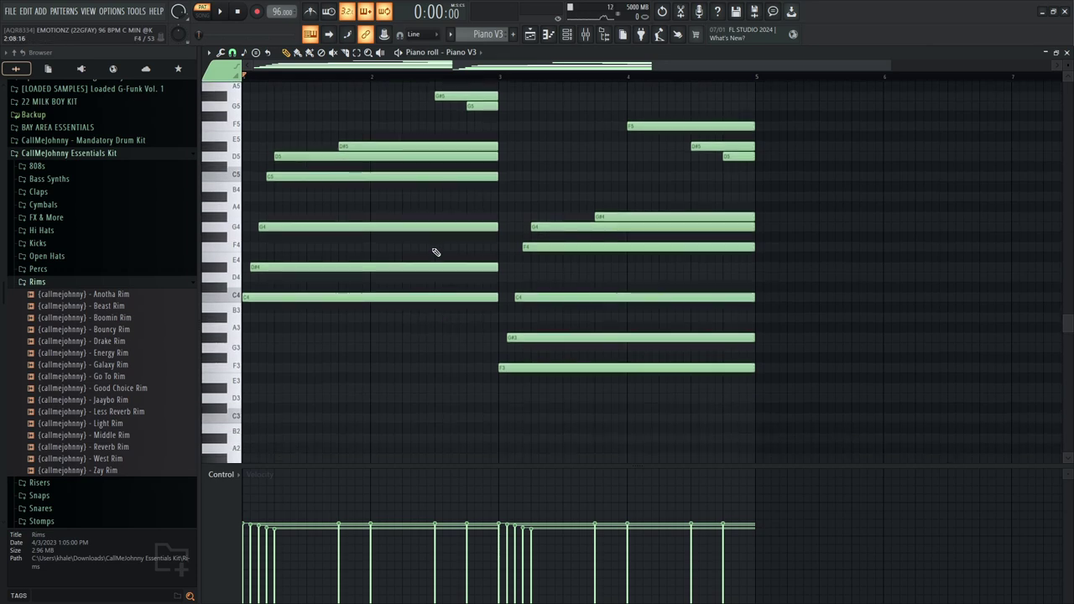
pyautogui.scroll(4, 441, 266)
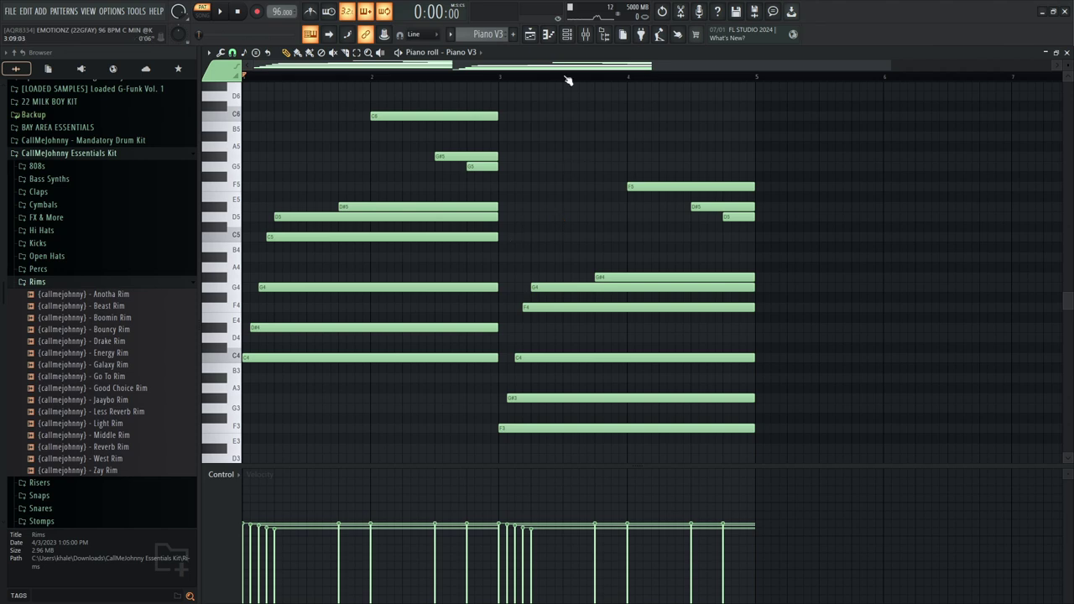
# Reopen the Piano V3 notes from the channel rack and play the pattern back together with Diva.
pyautogui.click(585, 33)
pyautogui.click(568, 34)
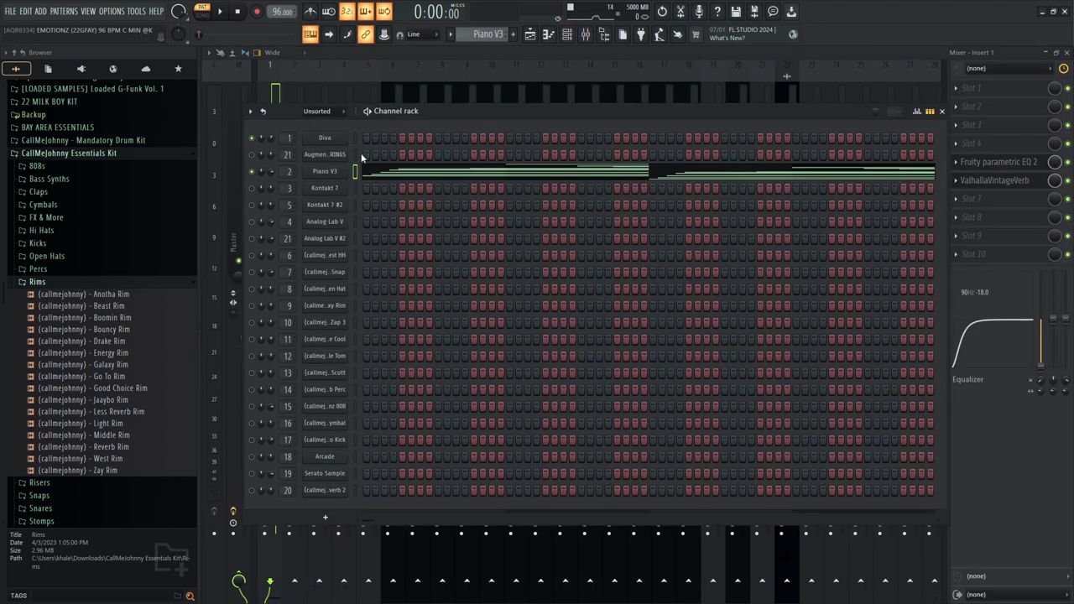
pyautogui.click(390, 173)
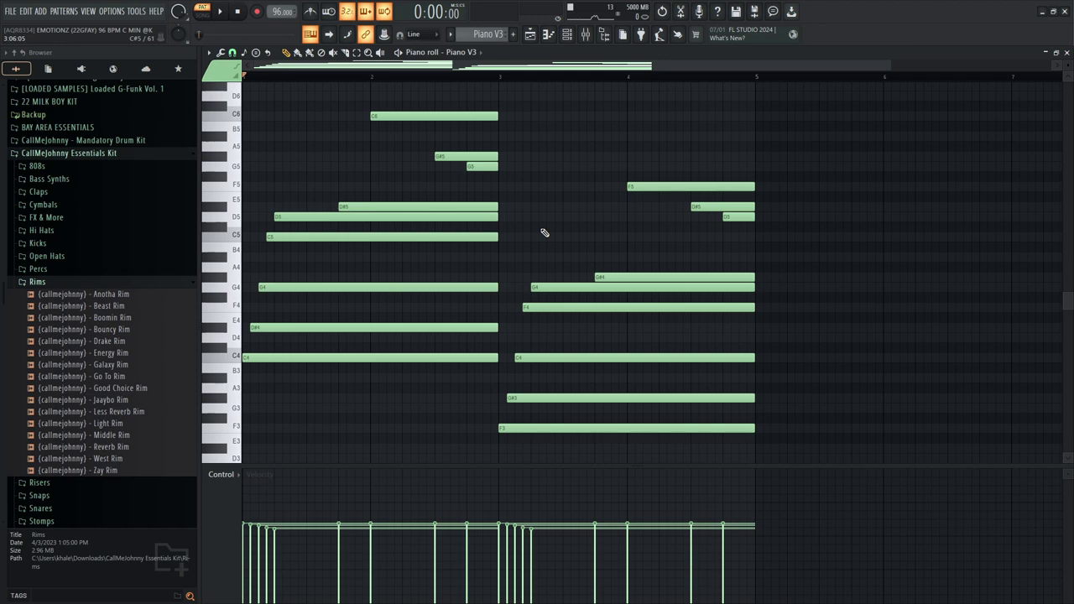
pyautogui.press('space')
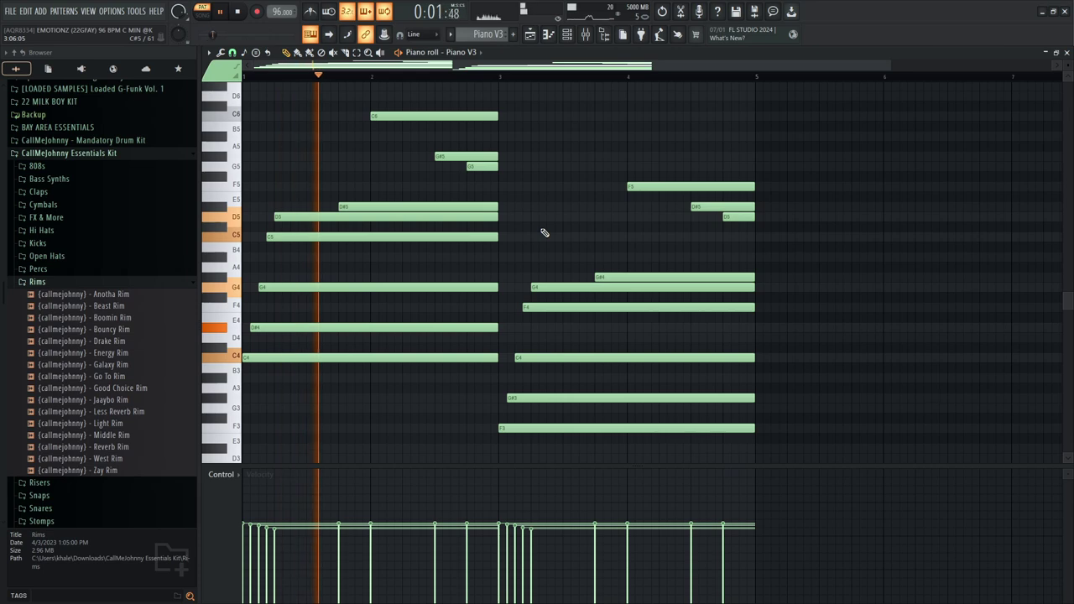
pyautogui.press('space')
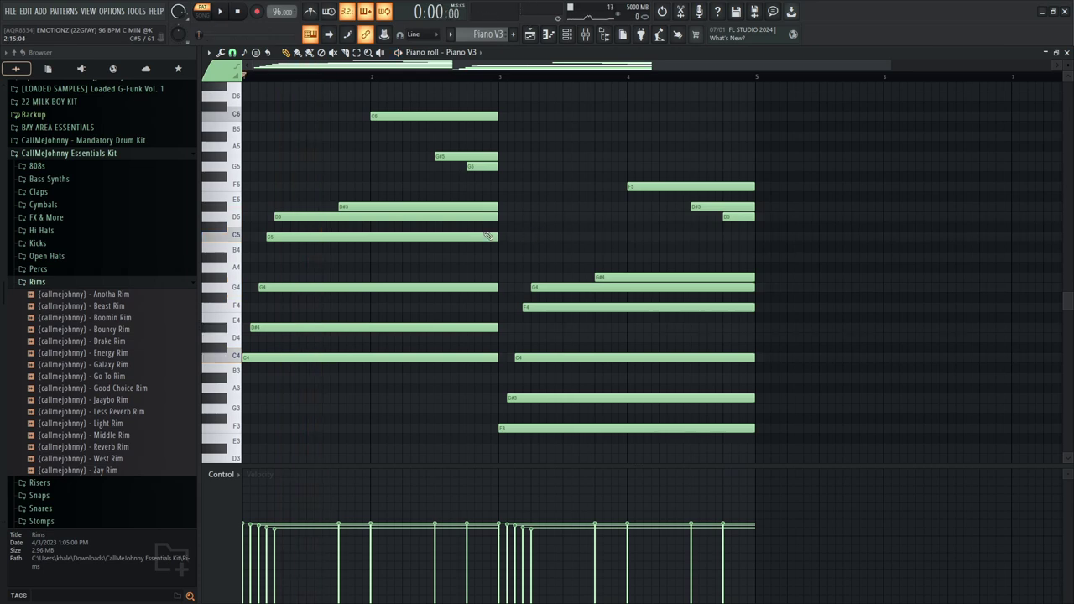
# Open the Piano V3 instrument to check its preset and piano model, and close it again.
pyautogui.click(567, 35)
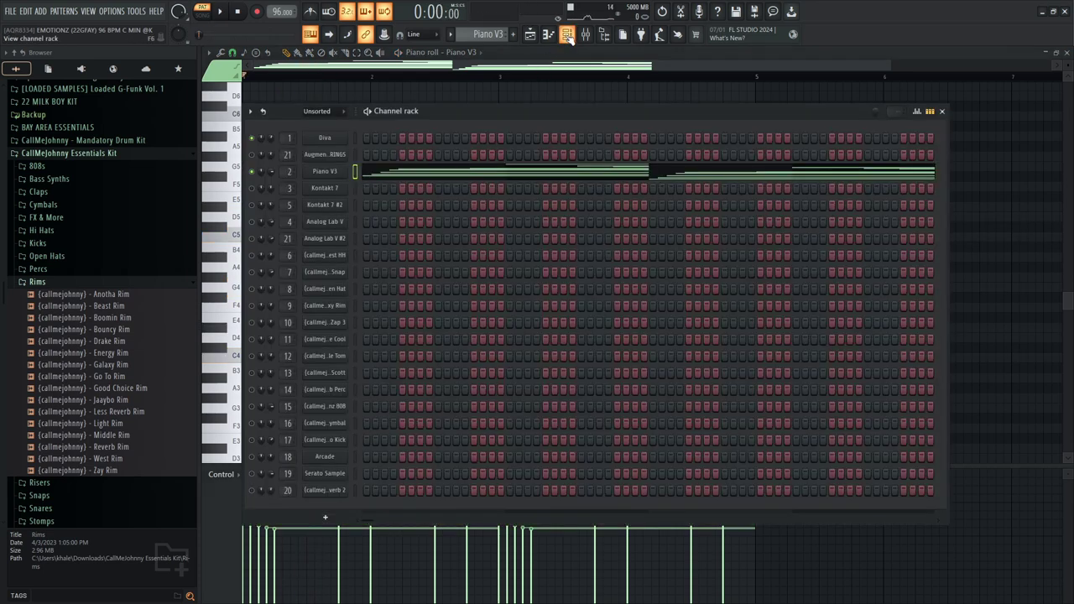
pyautogui.click(323, 171)
pyautogui.moveTo(745, 193); pyautogui.dragTo(743, 125)
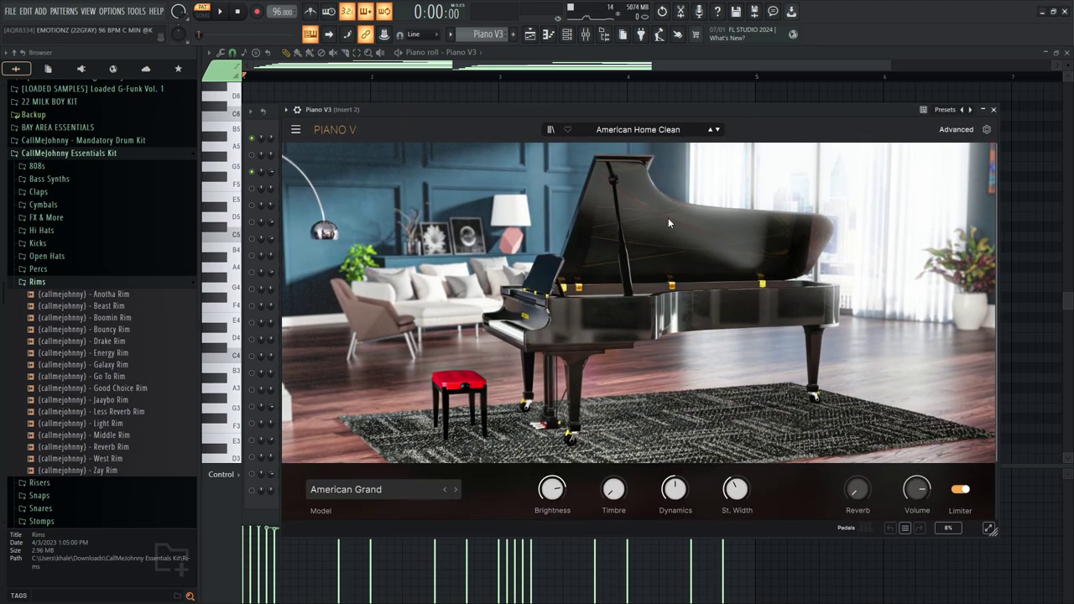
pyautogui.click(993, 110)
# Inspect the ValhallaVintageVerb and Fruity parametric EQ 2 settings on the piano's mixer track, Insert 2.
pyautogui.press('F9')
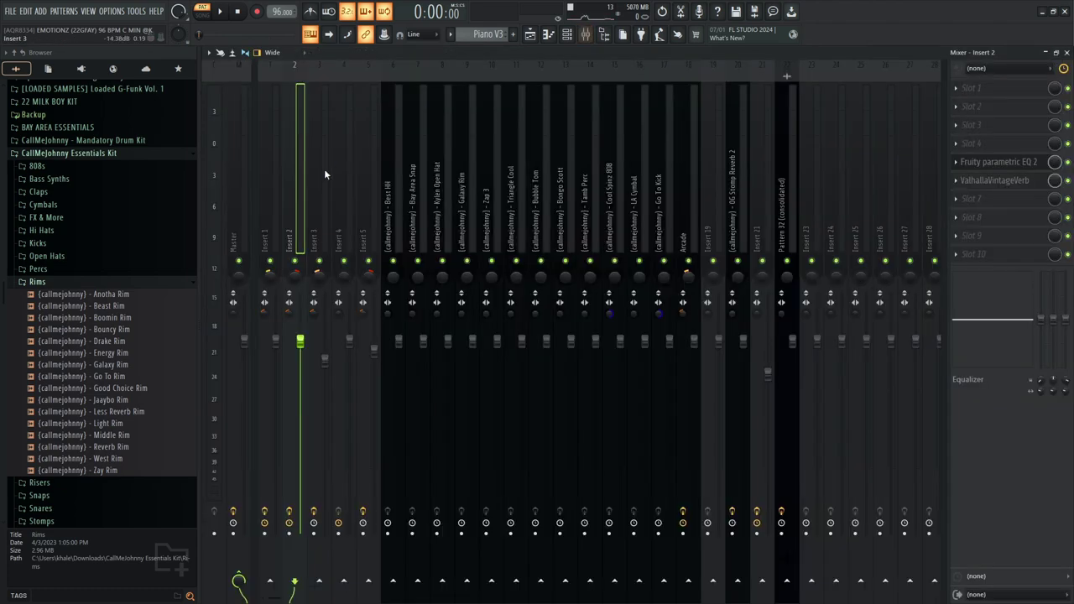
pyautogui.click(997, 181)
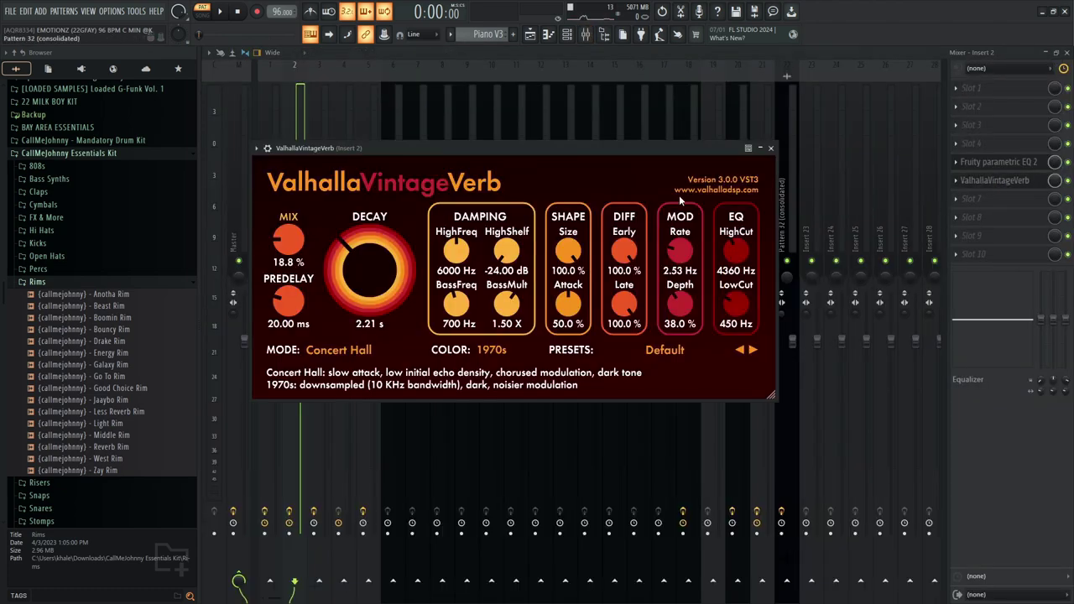
pyautogui.click(974, 163)
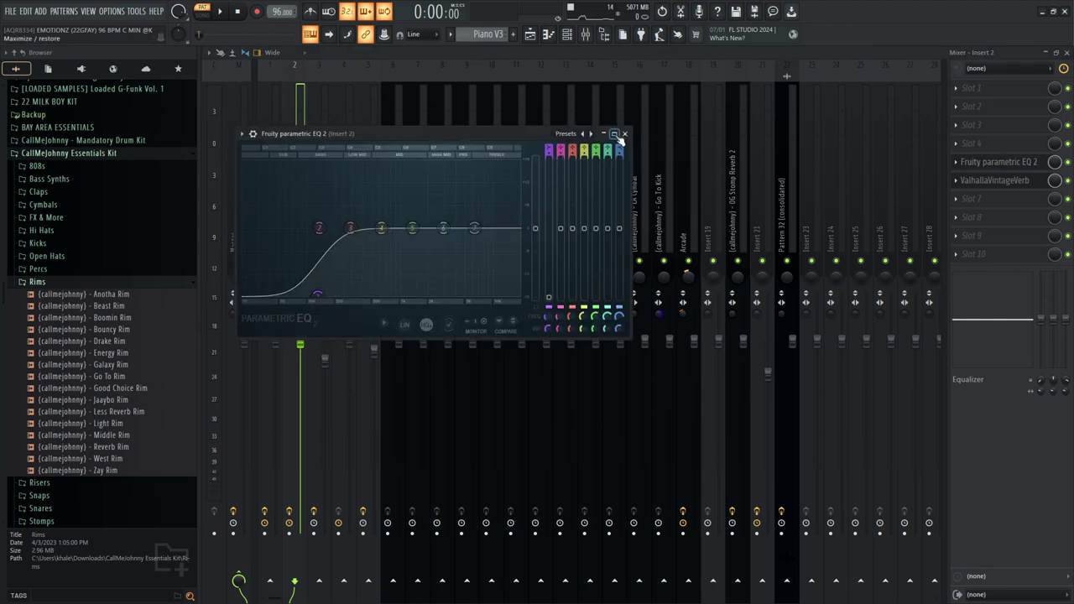
pyautogui.click(619, 135)
# Switch to the Kontakt 7 pattern, enable its channel and check the preset loaded in the instrument.
pyautogui.click(567, 34)
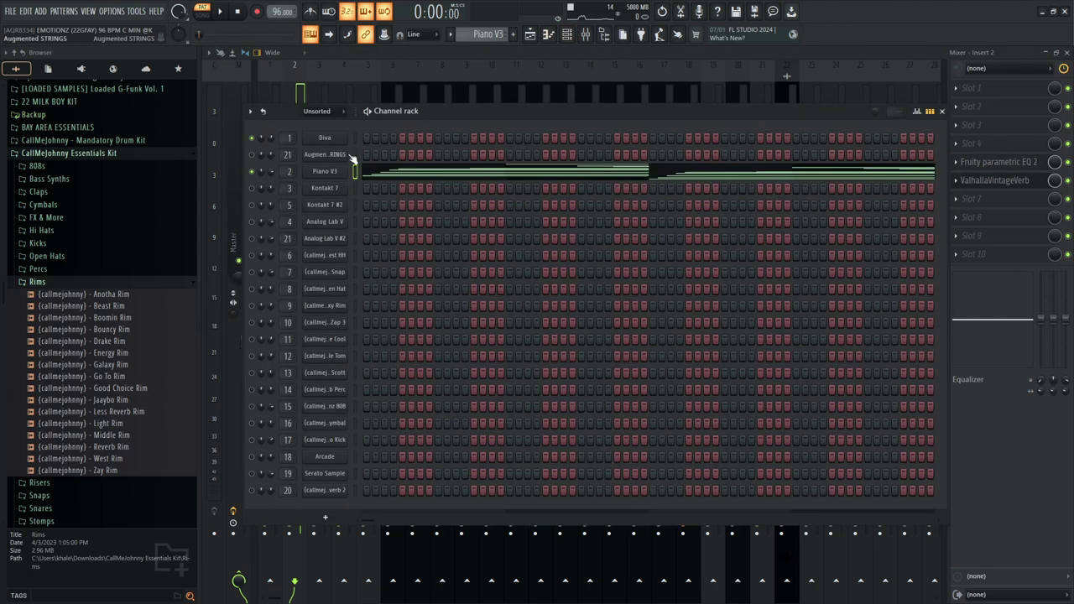
pyautogui.click(327, 188)
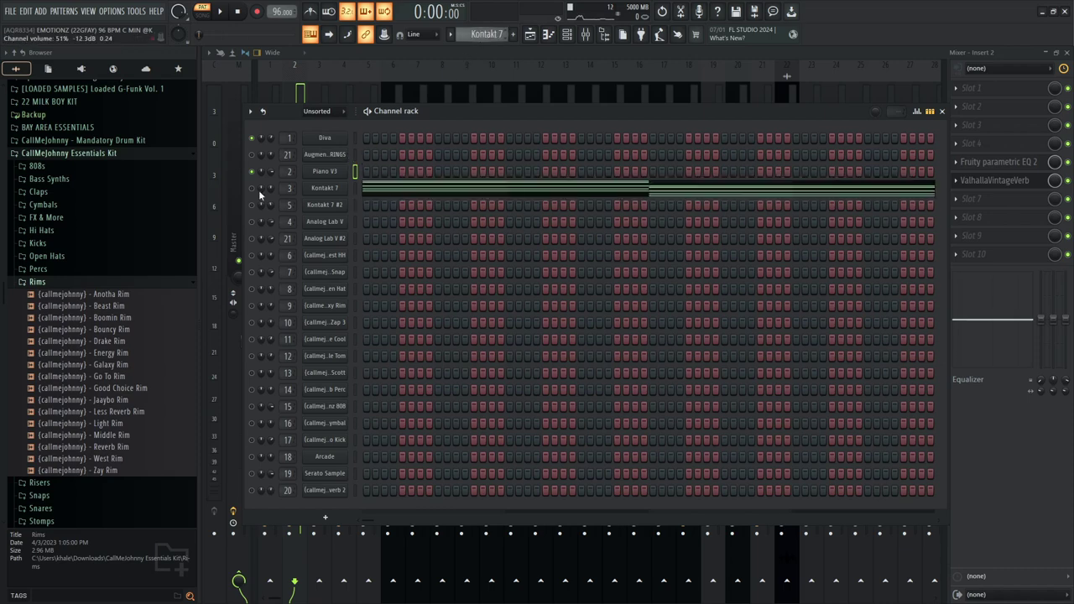
pyautogui.click(327, 189)
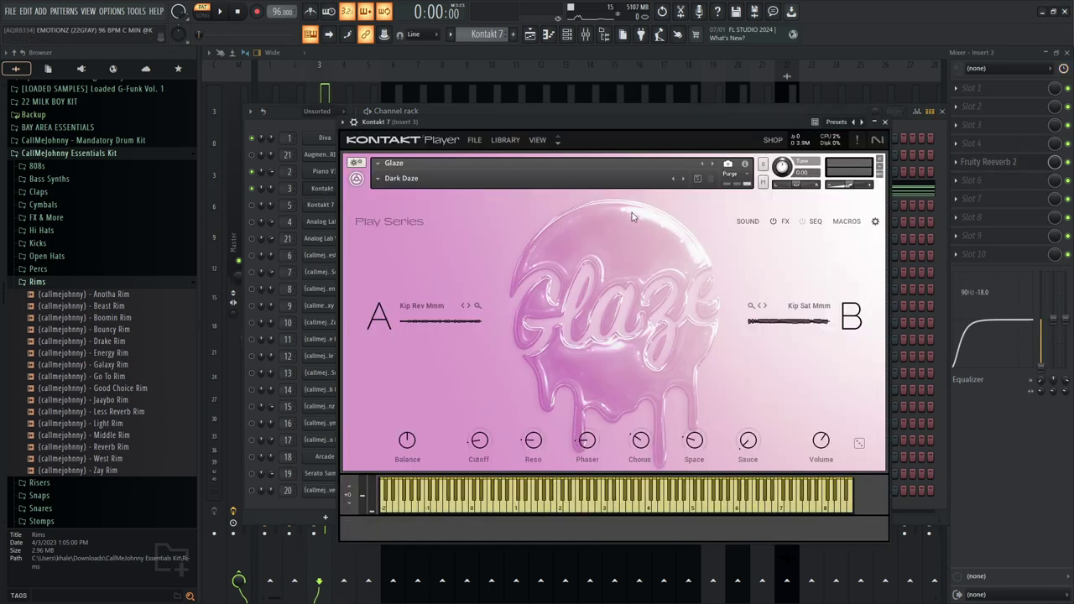
pyautogui.click(885, 123)
# Play the Kontakt 7 pattern and raise the channel's volume to 56% while listening.
pyautogui.press('space')
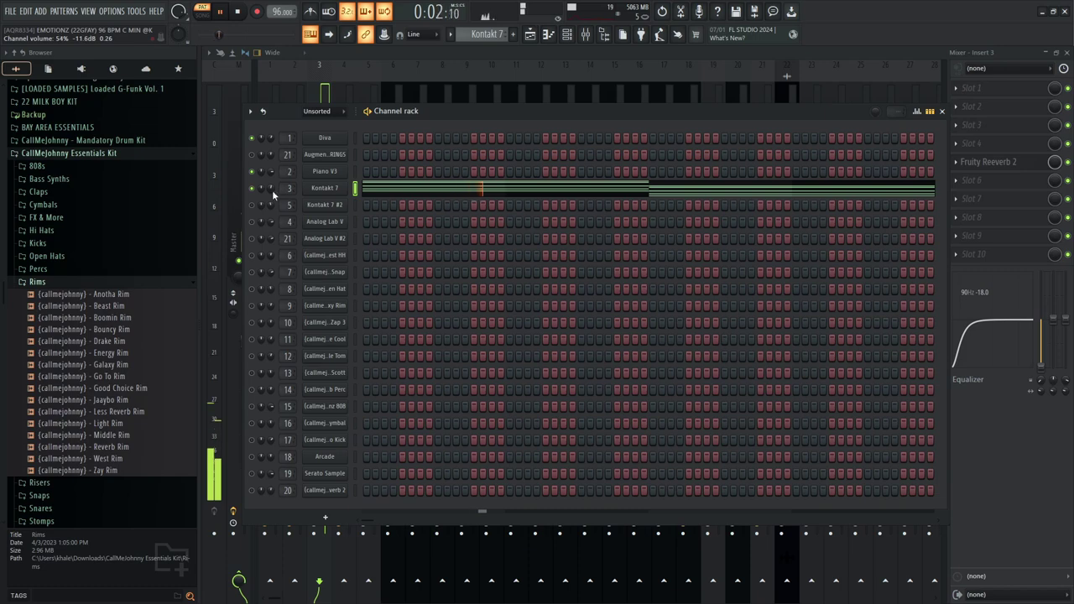
pyautogui.scroll(1, 272, 190)
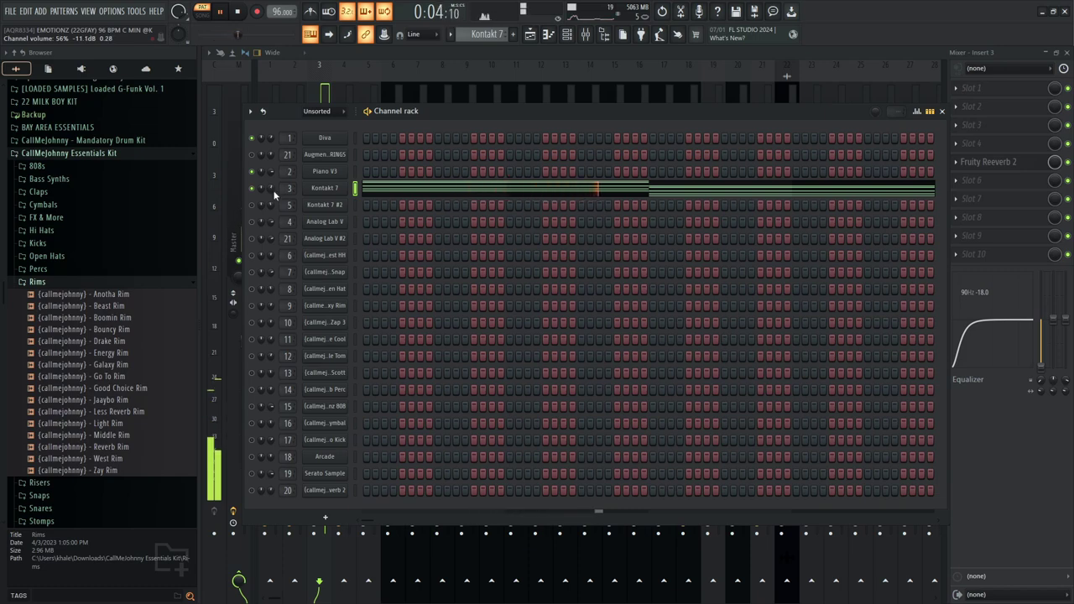
# Bring up the playlist arrangement, switch to song mode and place the playhead at bar 29.
pyautogui.click(568, 35)
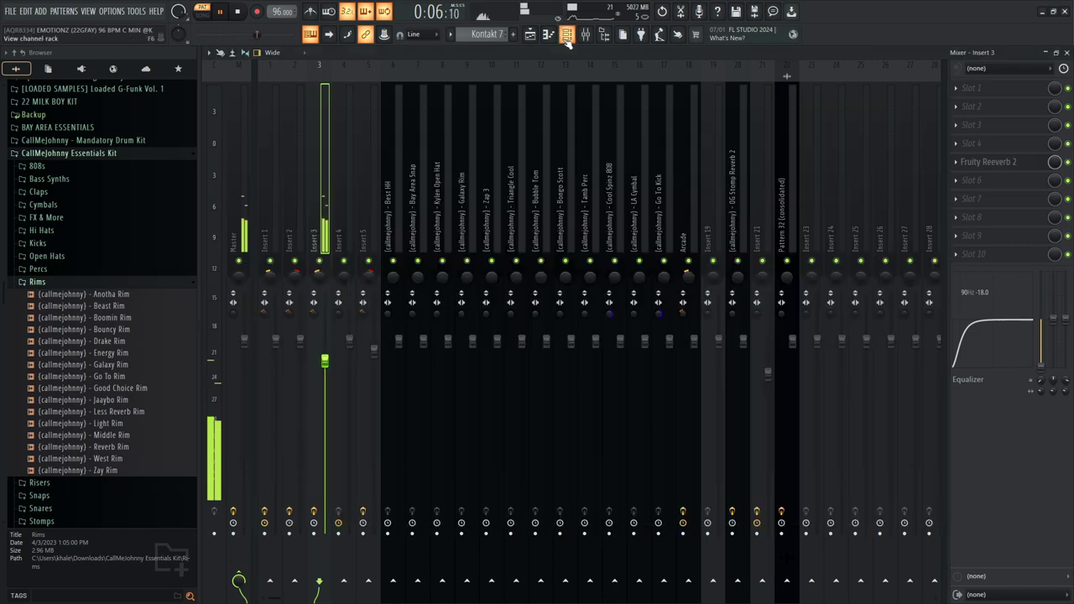
pyautogui.doubleClick(567, 35)
pyautogui.click(548, 36)
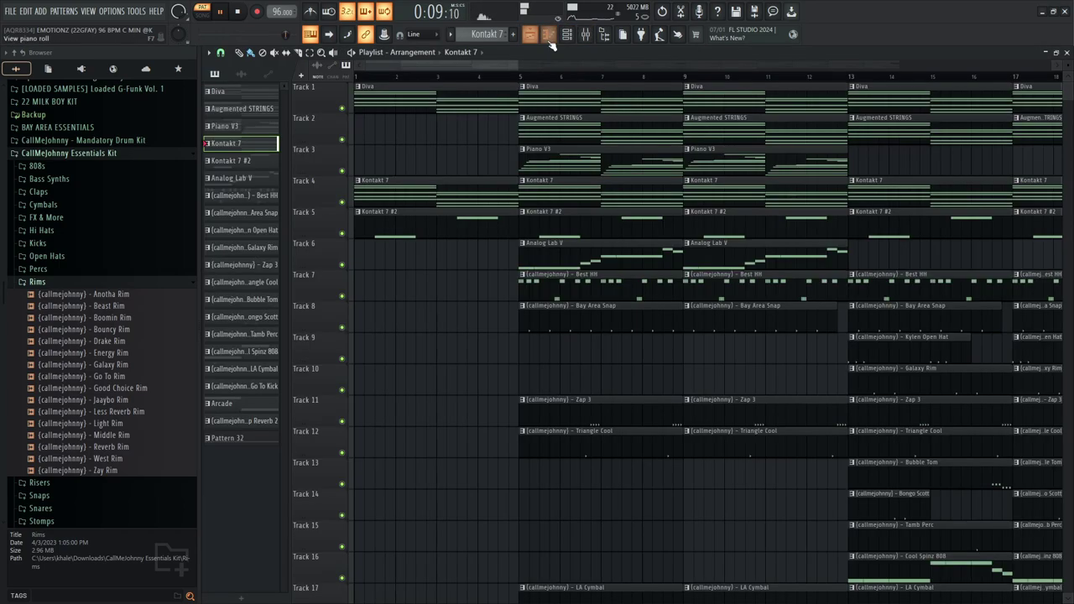
pyautogui.click(529, 35)
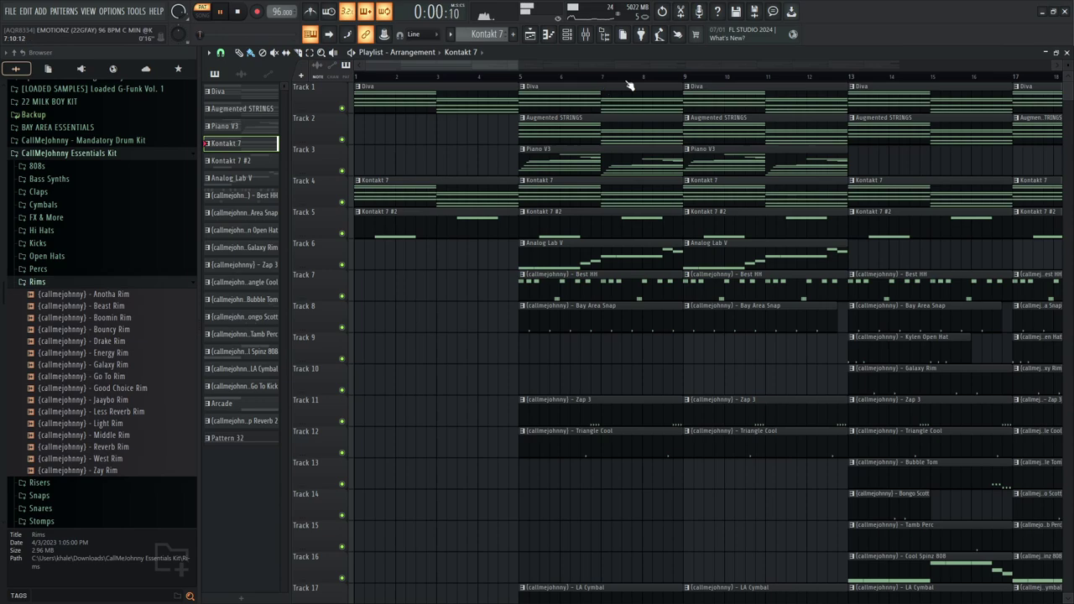
pyautogui.moveTo(505, 64); pyautogui.dragTo(671, 72)
pyautogui.click(579, 75)
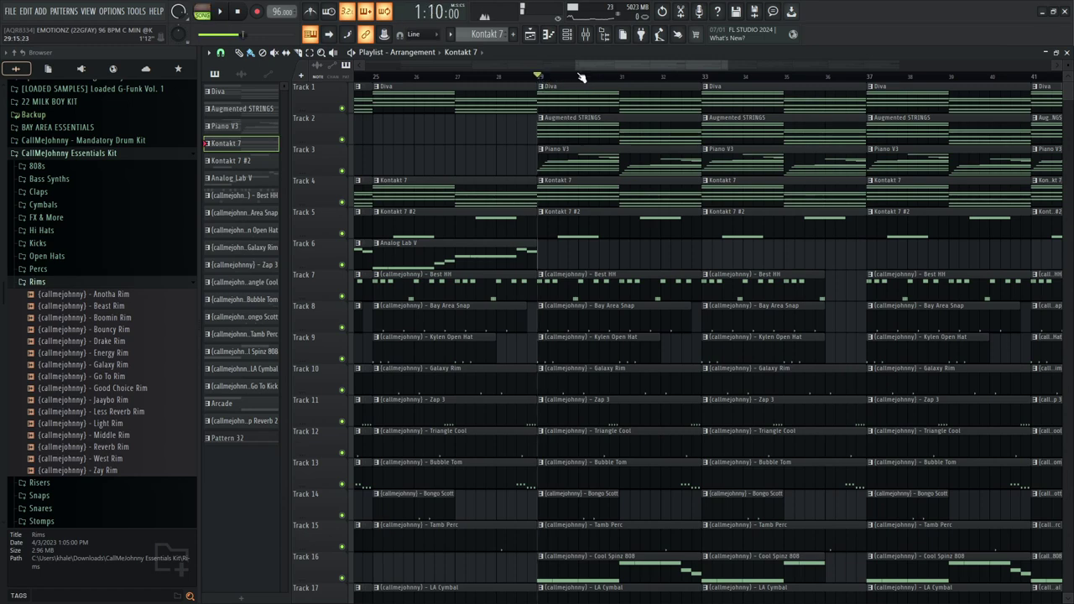
# Play the song from bar 29 to hear the enabled Diva, Piano V3 and Kontakt 7 channels together.
pyautogui.click(568, 35)
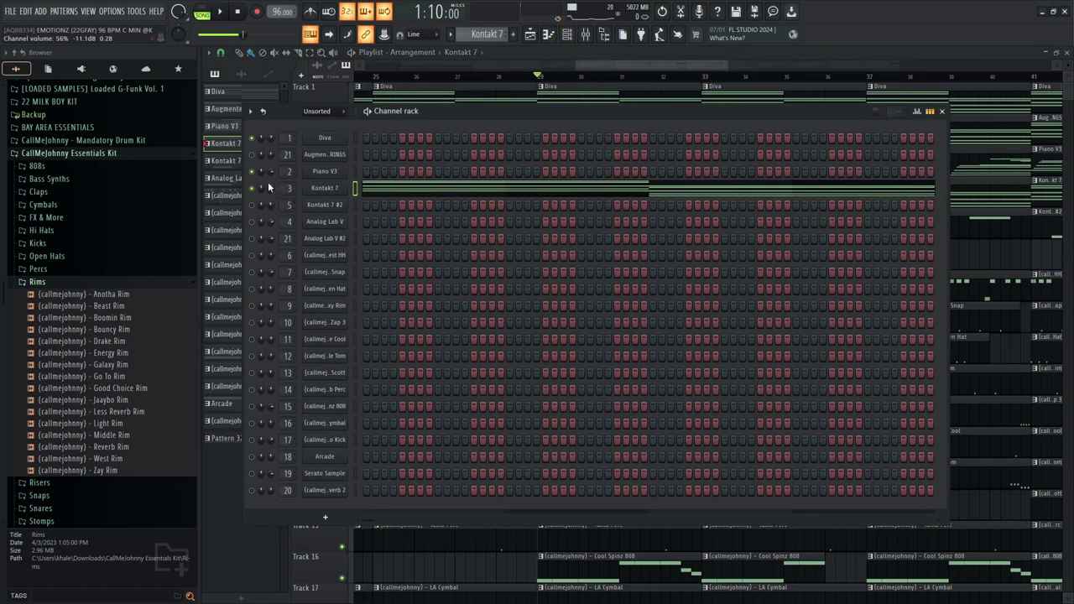
pyautogui.press('space')
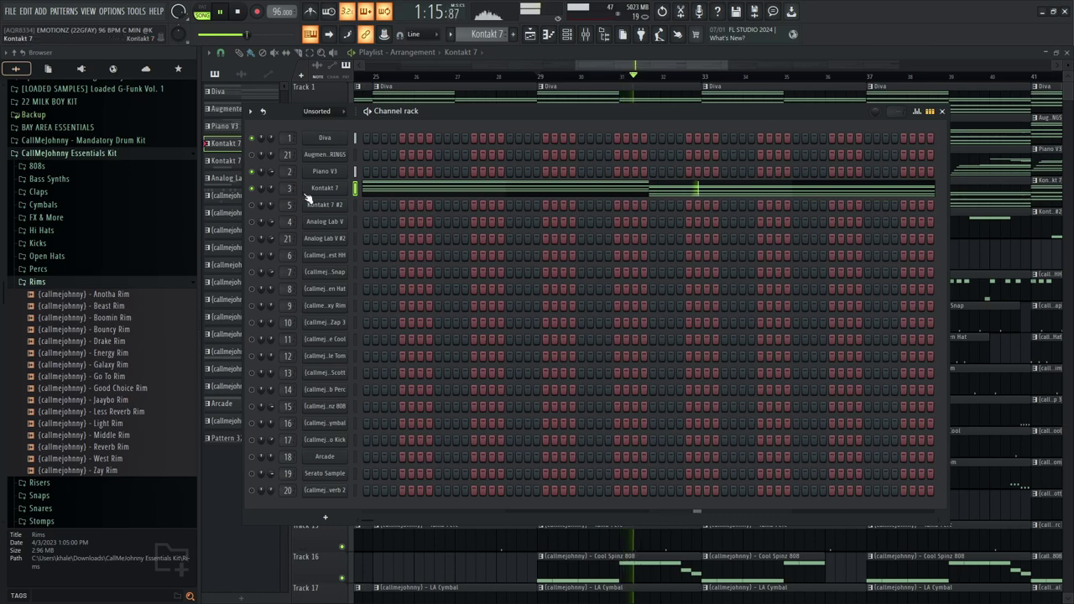
pyautogui.click(550, 34)
pyautogui.press('space')
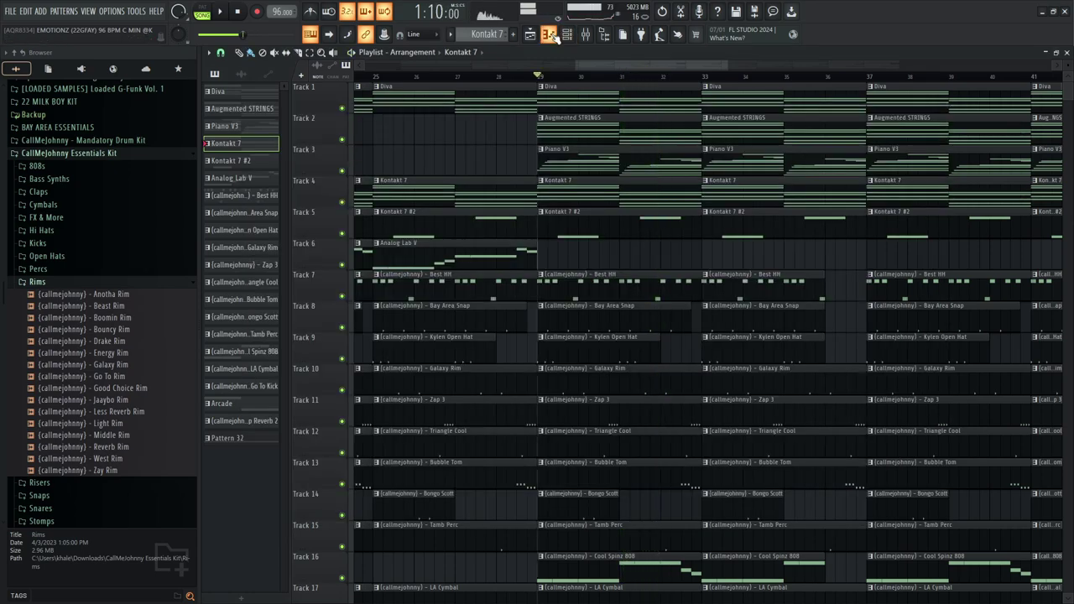
# Enable the Kontakt 7 #2 channel in the channel rack and switch to its pattern.
pyautogui.click(550, 34)
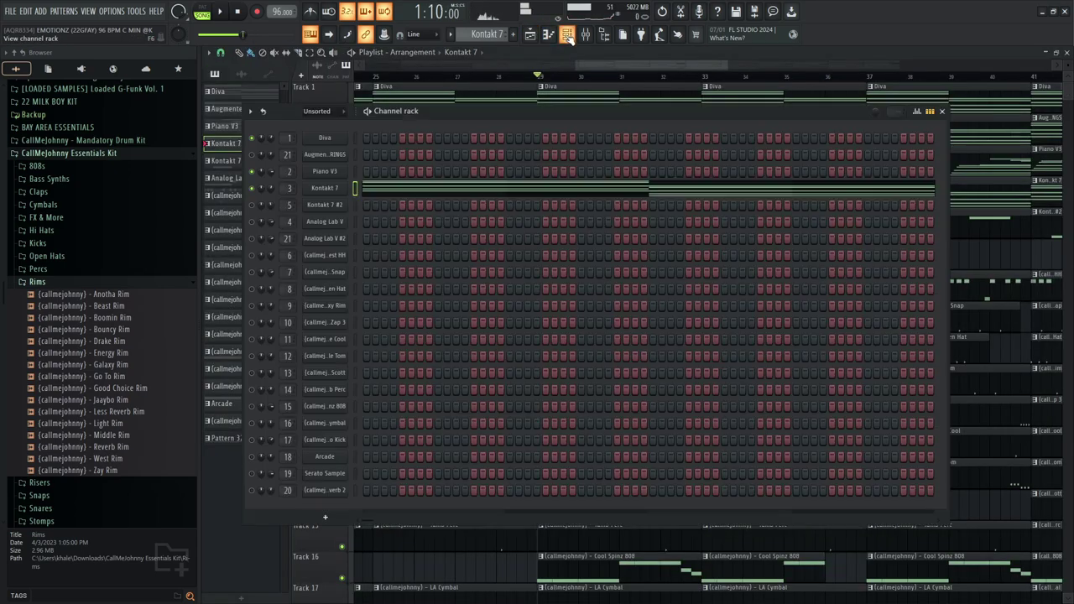
pyautogui.click(250, 206)
pyautogui.press('KP_Add')
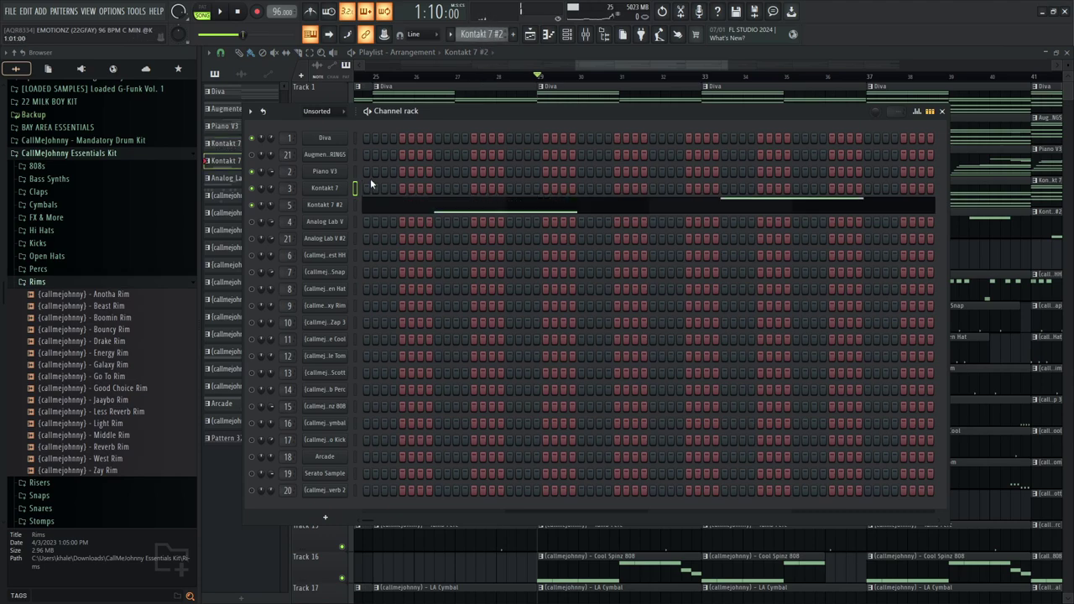
# Open the Kontakt 7 #2 instrument to examine its EXHALE vocal engine and selected preset, and close it again.
pyautogui.click(335, 207)
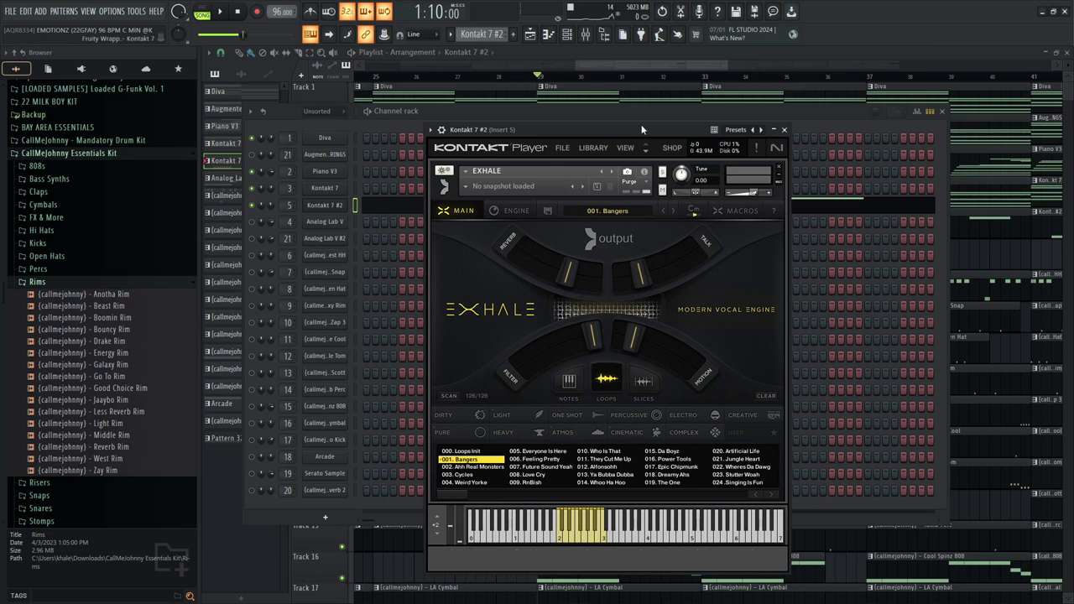
pyautogui.moveTo(641, 127); pyautogui.dragTo(638, 98)
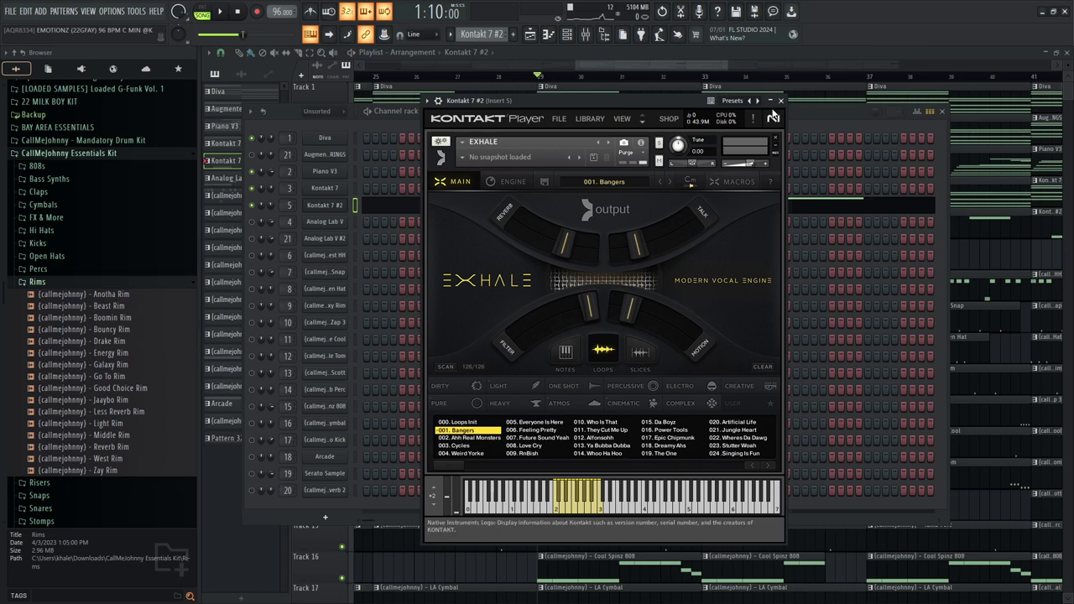
pyautogui.click(781, 100)
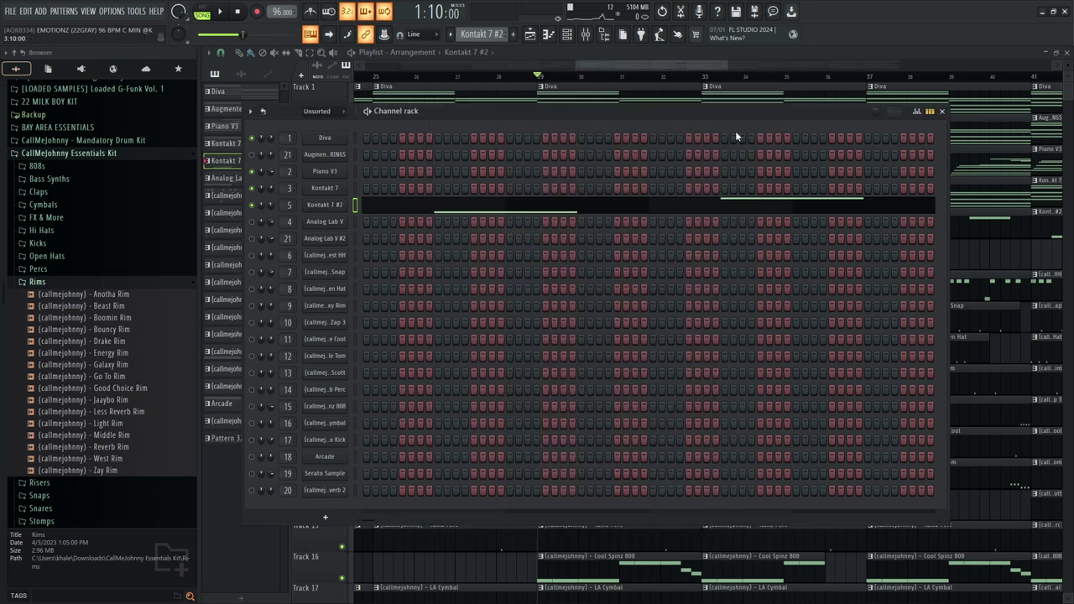
# Open the Kontakt 7 #2 notes in the piano roll, play the song from bar 29 and select all the notes.
pyautogui.click(382, 208)
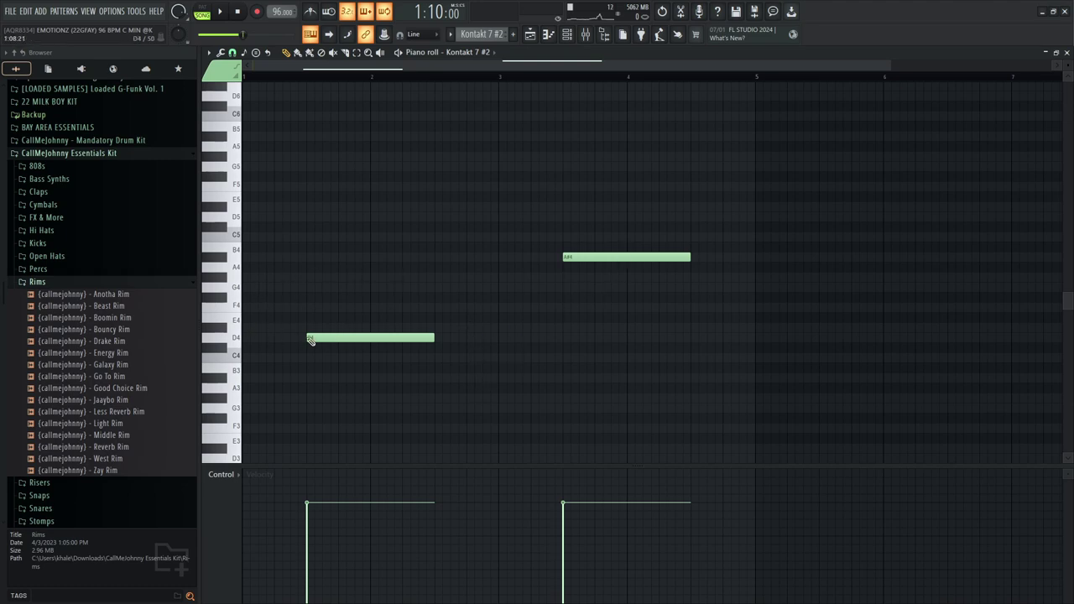
pyautogui.press('space')
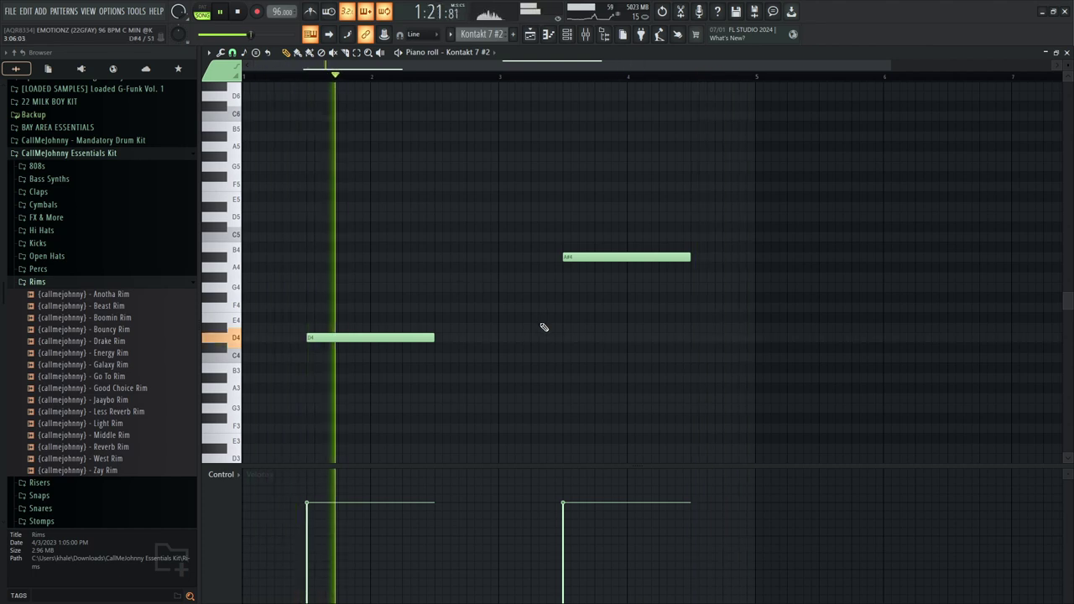
pyautogui.hotkey('ctrl', 'a')
pyautogui.press('space')
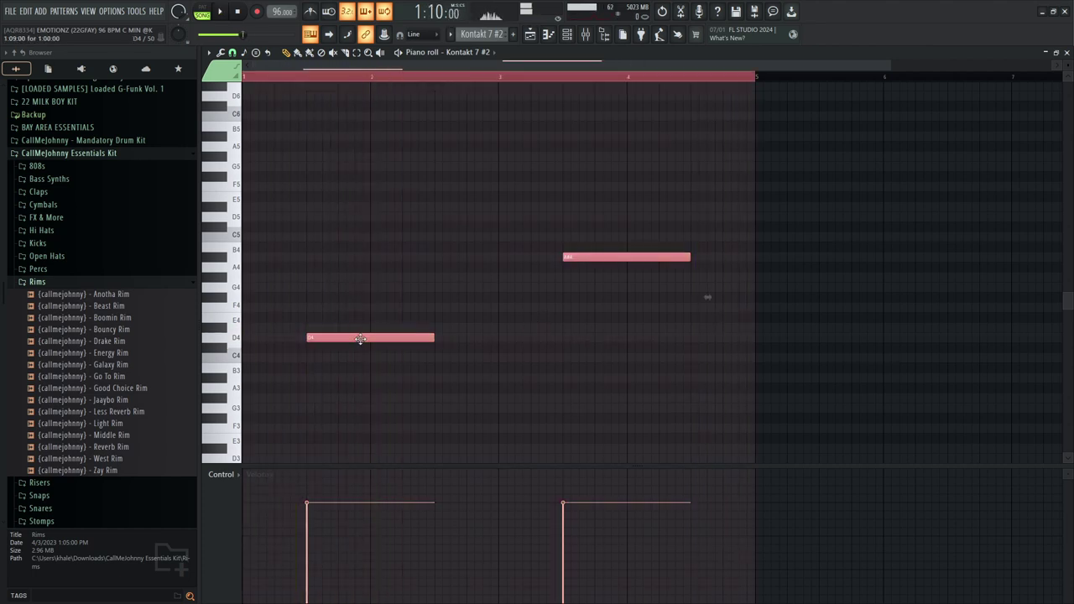
# Move both Kontakt 7 #2 notes half a bar earlier to the starts of bars 1 and 3 and play the song.
pyautogui.moveTo(360, 338); pyautogui.dragTo(283, 342)
pyautogui.press('space')
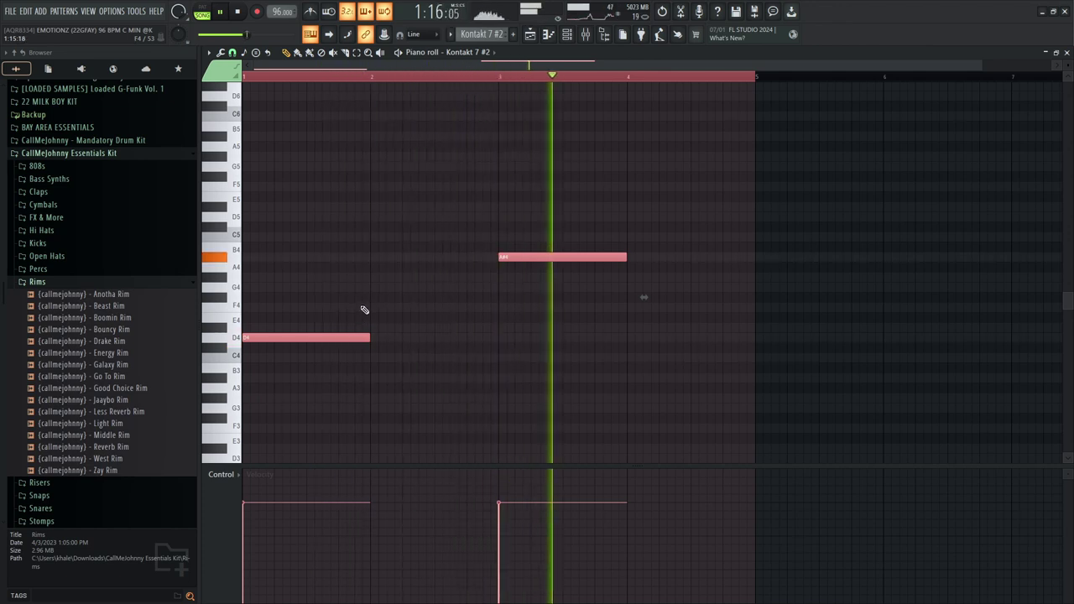
pyautogui.press('space')
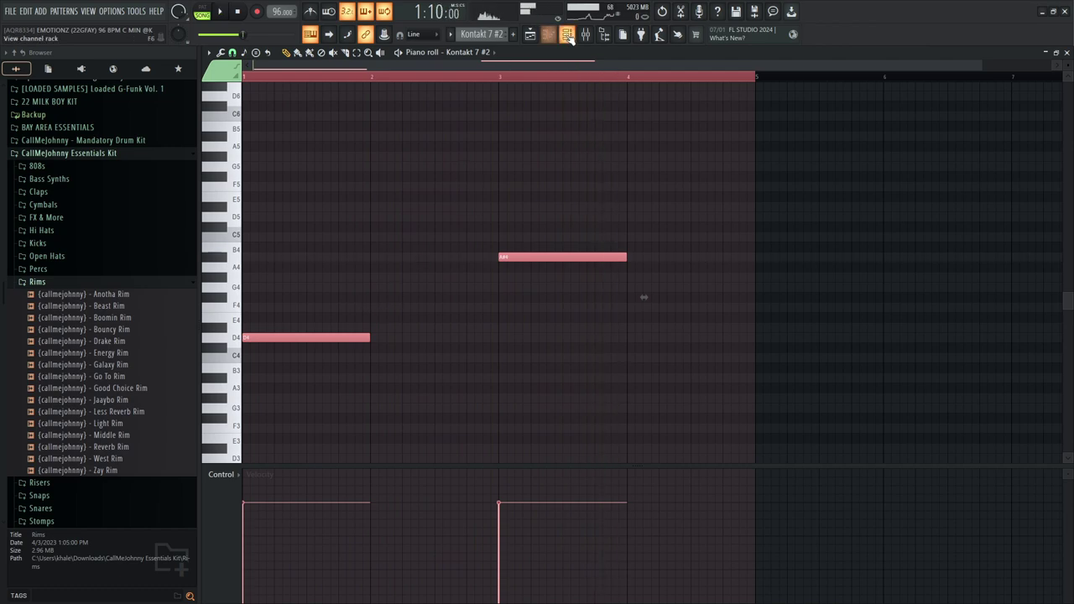
# Enable the Analog Lab V channel, switch to its pattern and open the instrument to examine its selected bass preset, closing it again.
pyautogui.press('F6')
pyautogui.moveTo(261, 205); pyautogui.dragTo(261, 214)
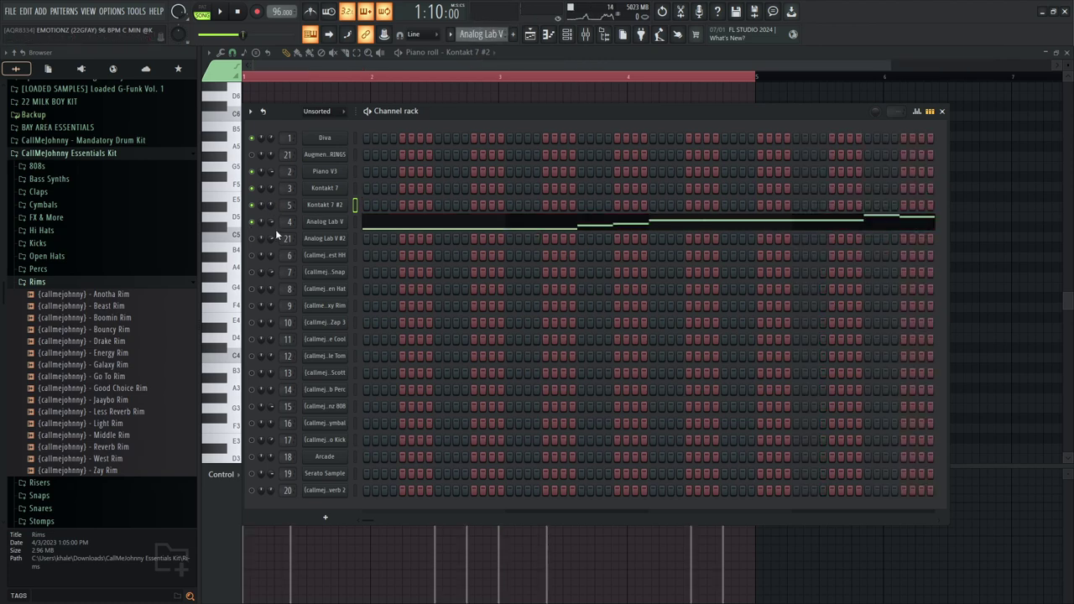
pyautogui.click(326, 225)
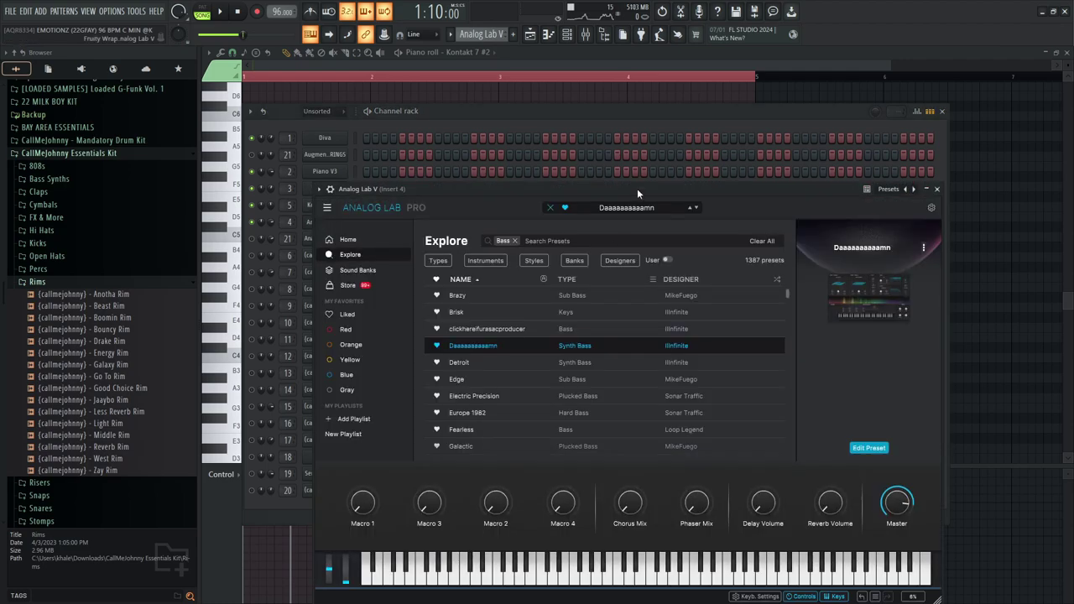
pyautogui.moveTo(637, 188); pyautogui.dragTo(604, 143)
pyautogui.moveTo(860, 189)
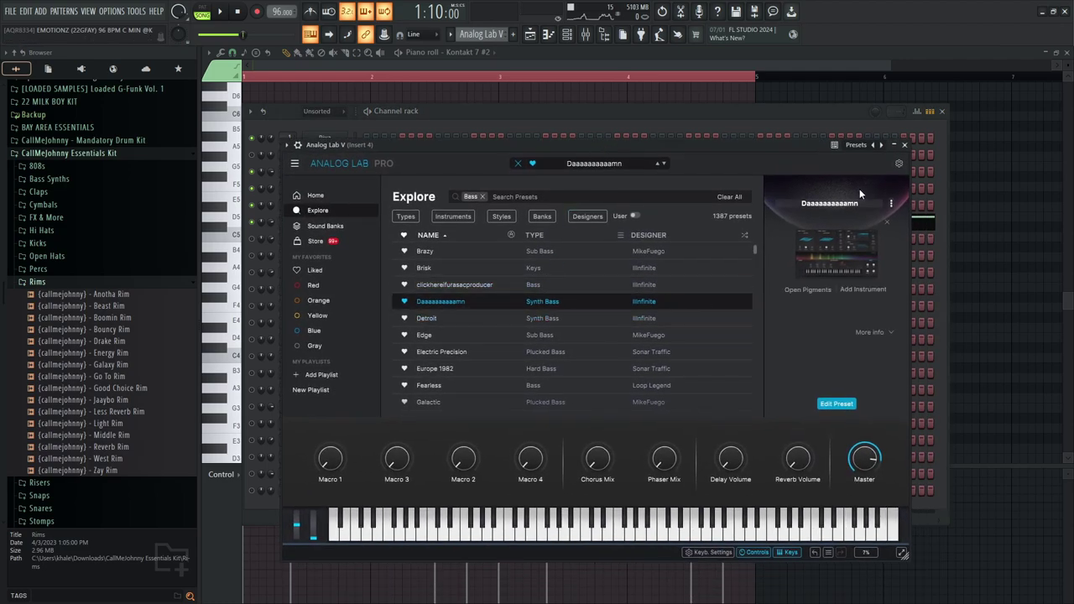
pyautogui.click(905, 144)
# Examine the Analog Lab V notes in the piano roll and play the song from bar 5 to hear them.
pyautogui.click(515, 210)
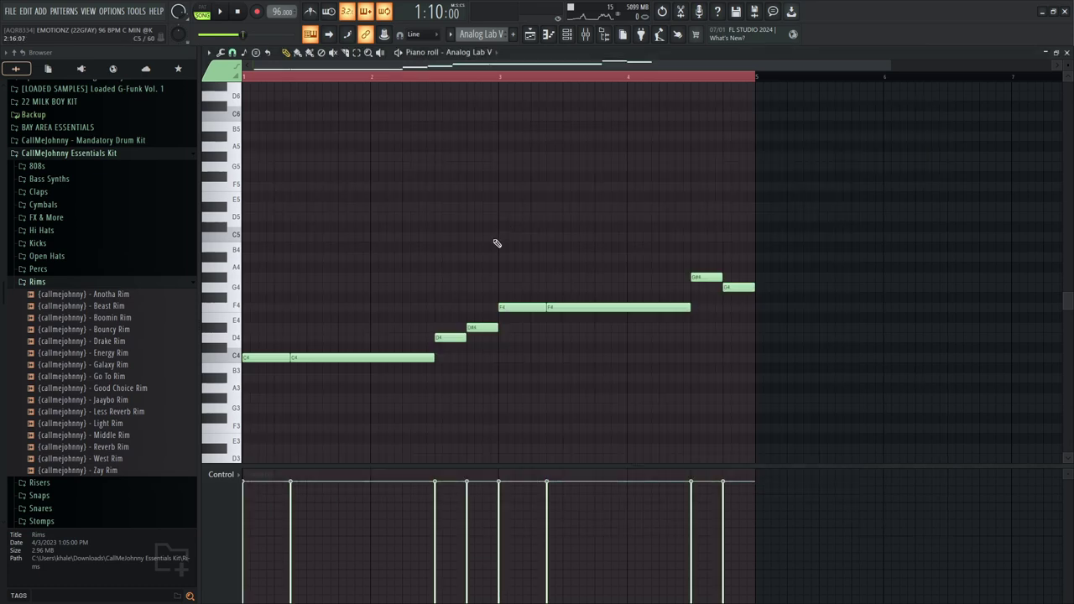
pyautogui.press('space')
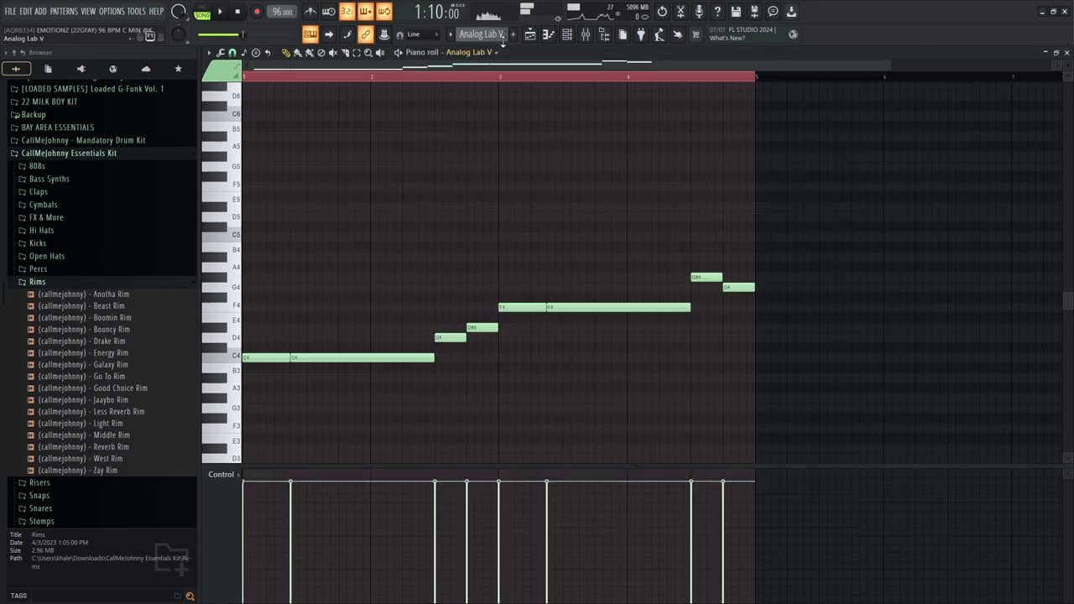
pyautogui.click(530, 34)
pyautogui.moveTo(530, 77)
pyautogui.mouseDown()
pyautogui.moveTo(147, 137)
pyautogui.moveTo(151, 126)
pyautogui.moveTo(519, 118)
pyautogui.mouseUp()
pyautogui.click(567, 33)
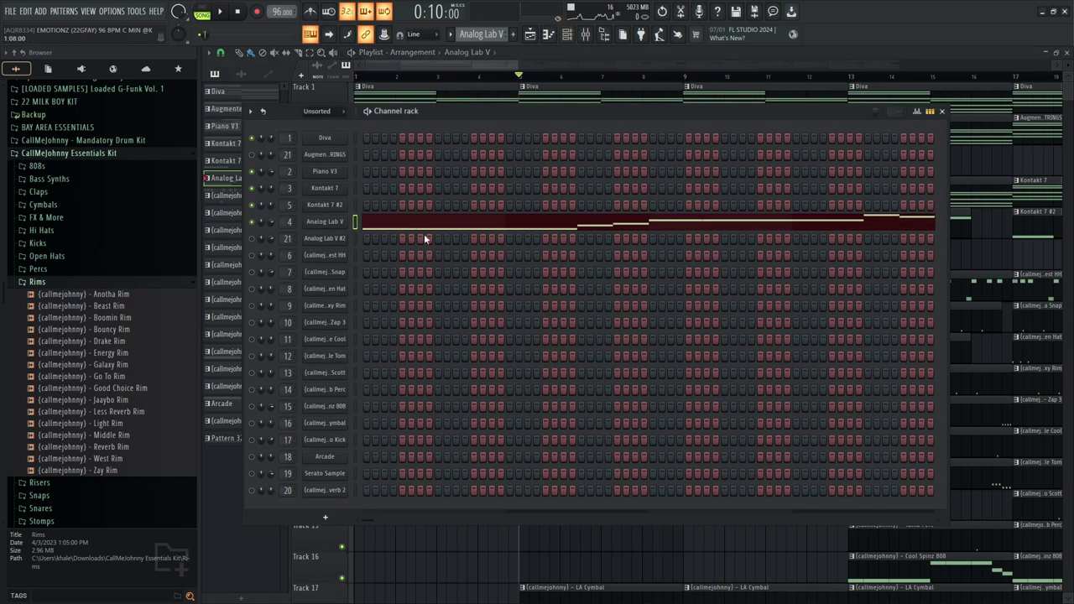
pyautogui.click(375, 230)
pyautogui.press('space')
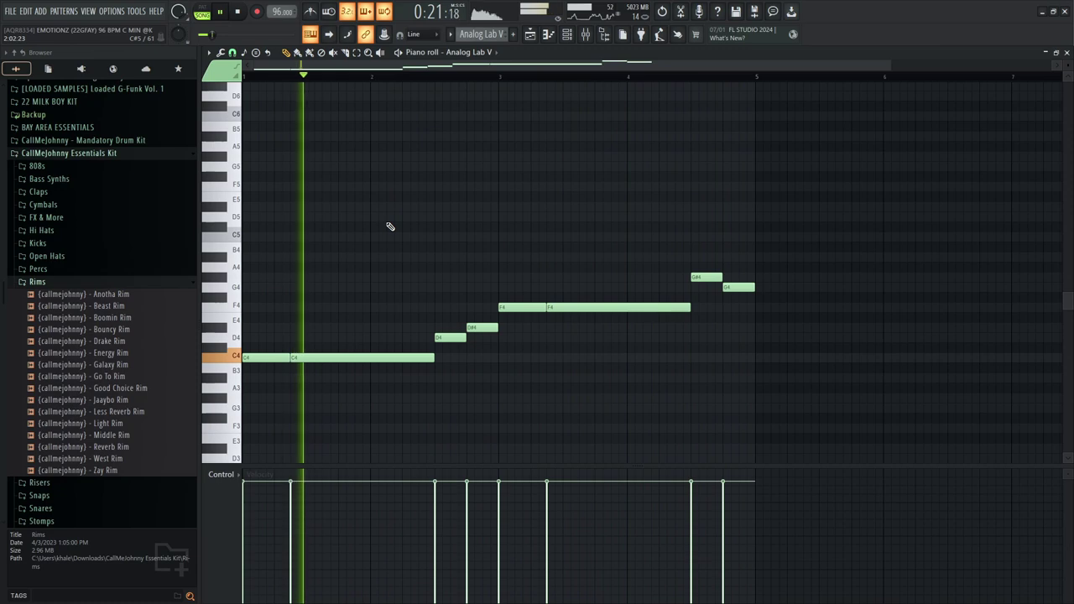
pyautogui.press('space')
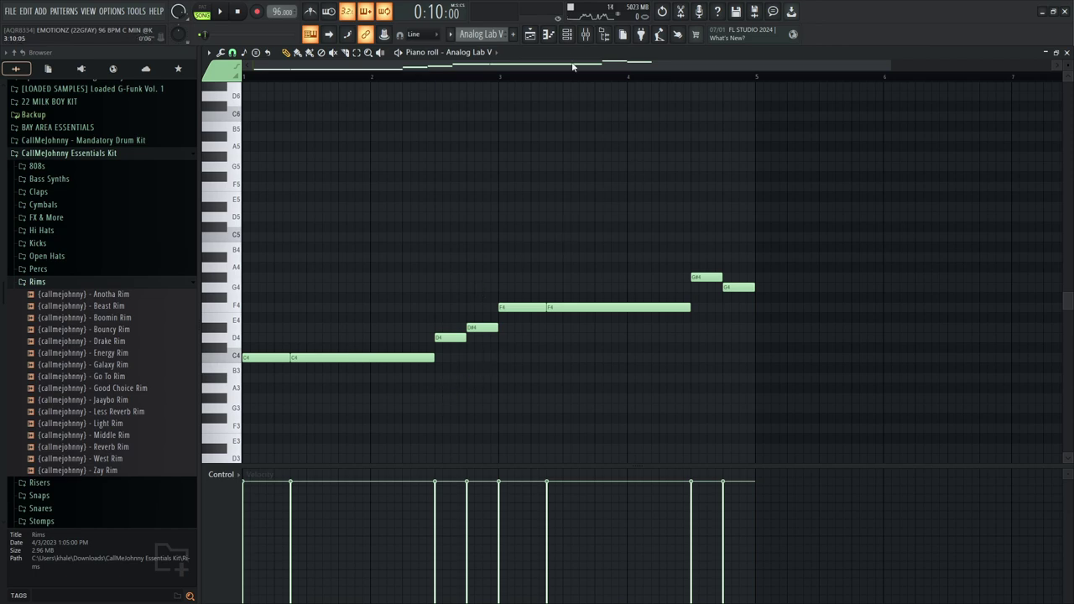
# Enable the Augmented STRINGS channel in the channel rack and switch to its pattern.
pyautogui.click(567, 34)
pyautogui.click(548, 34)
pyautogui.click(548, 35)
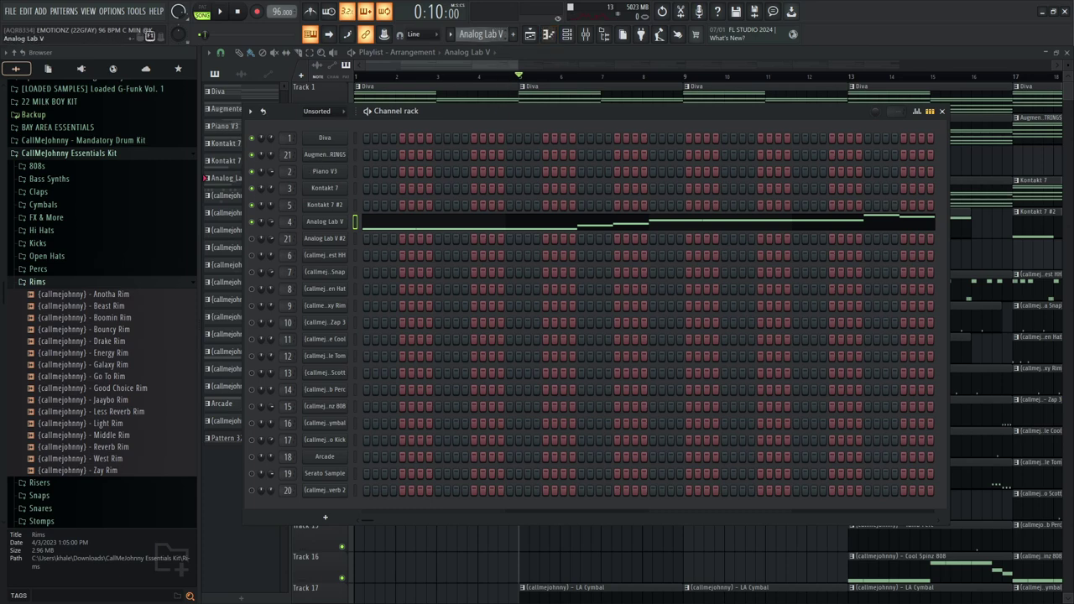
pyautogui.scroll(4, 481, 33)
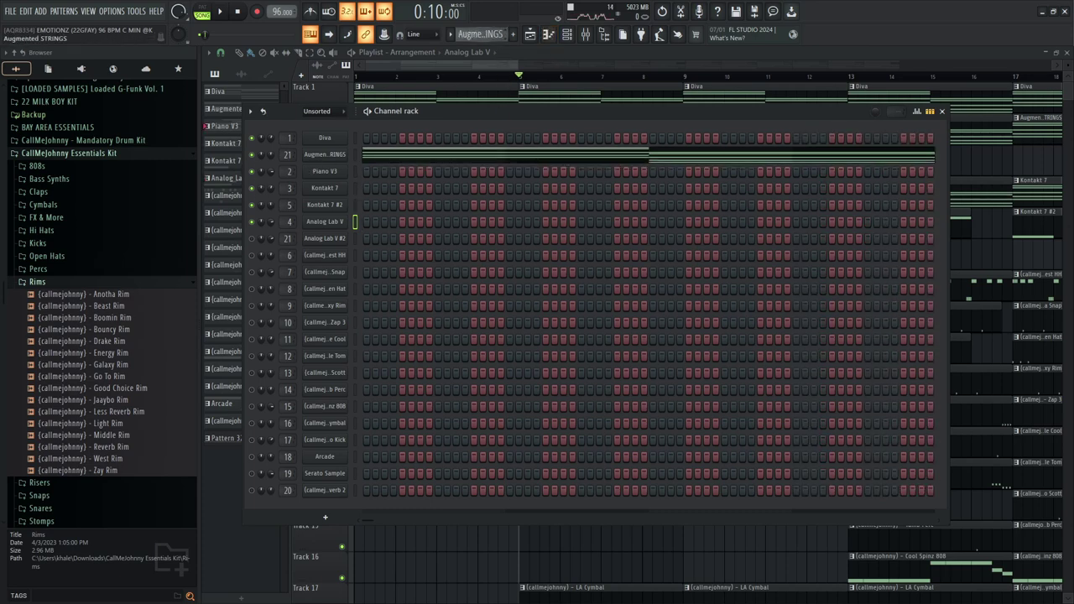
# Examine the Augmented STRINGS instrument's preset, close the instrument and open the channel's notes in the piano roll.
pyautogui.click(336, 155)
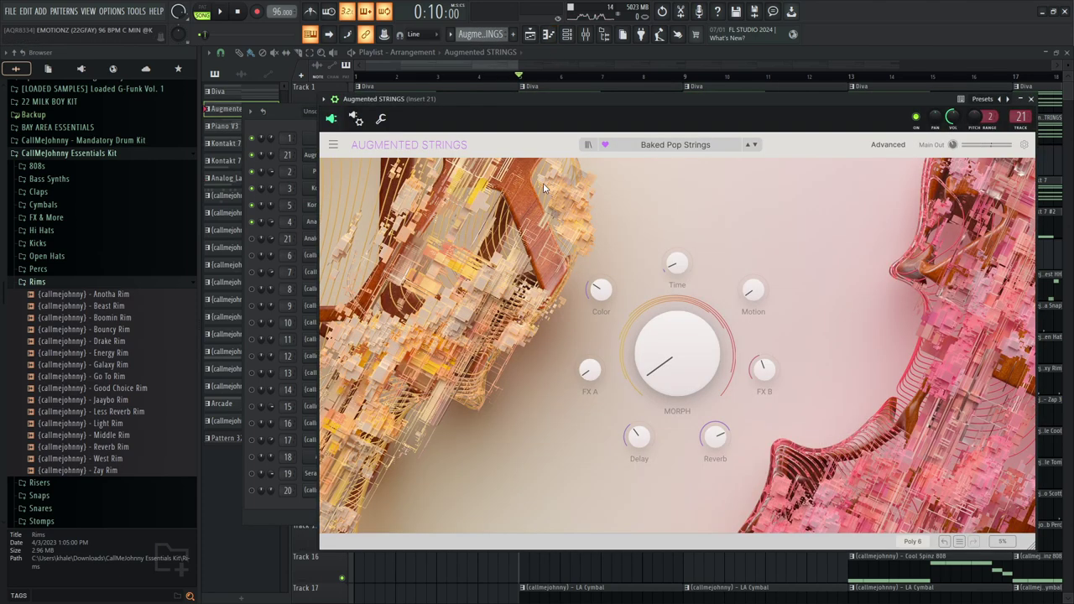
pyautogui.click(1031, 100)
pyautogui.click(433, 161)
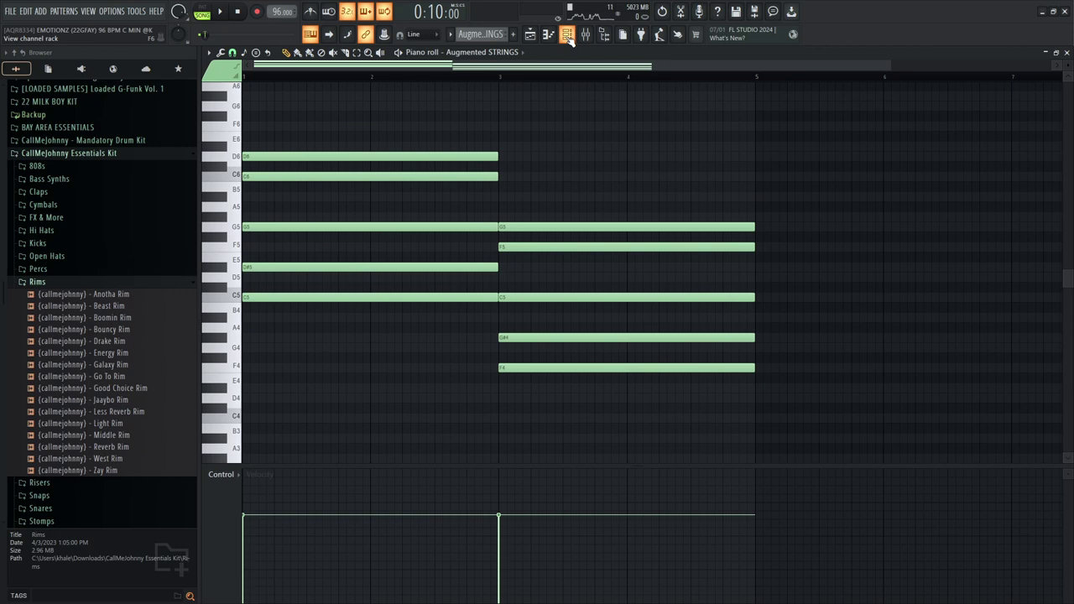
# Play the song from bar 5 with the channel rack shown to hear the Augmented STRINGS layer with the other instruments.
pyautogui.press('space')
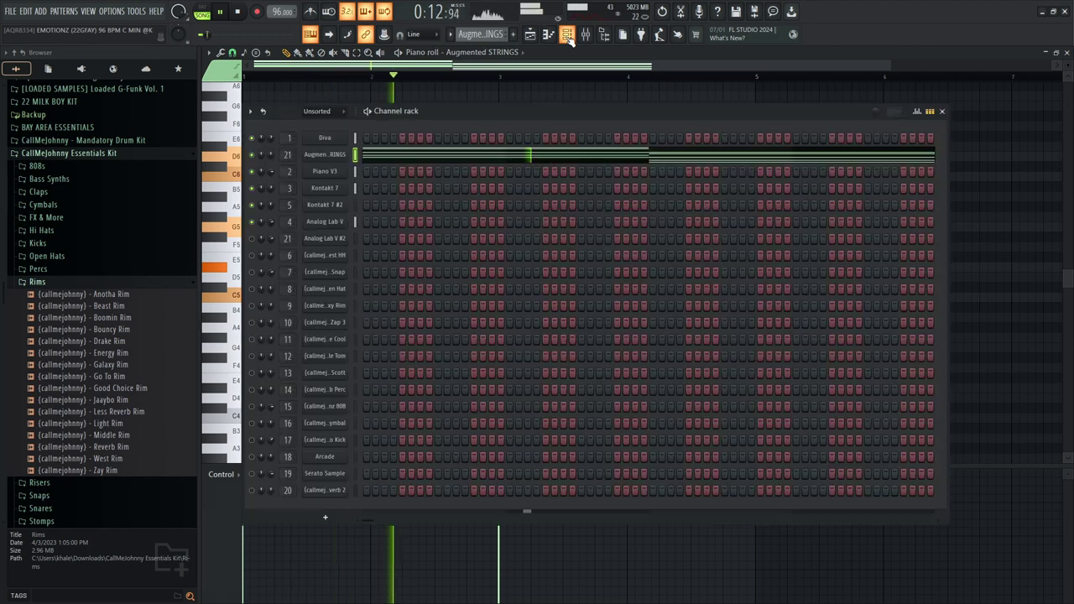
pyautogui.click(568, 37)
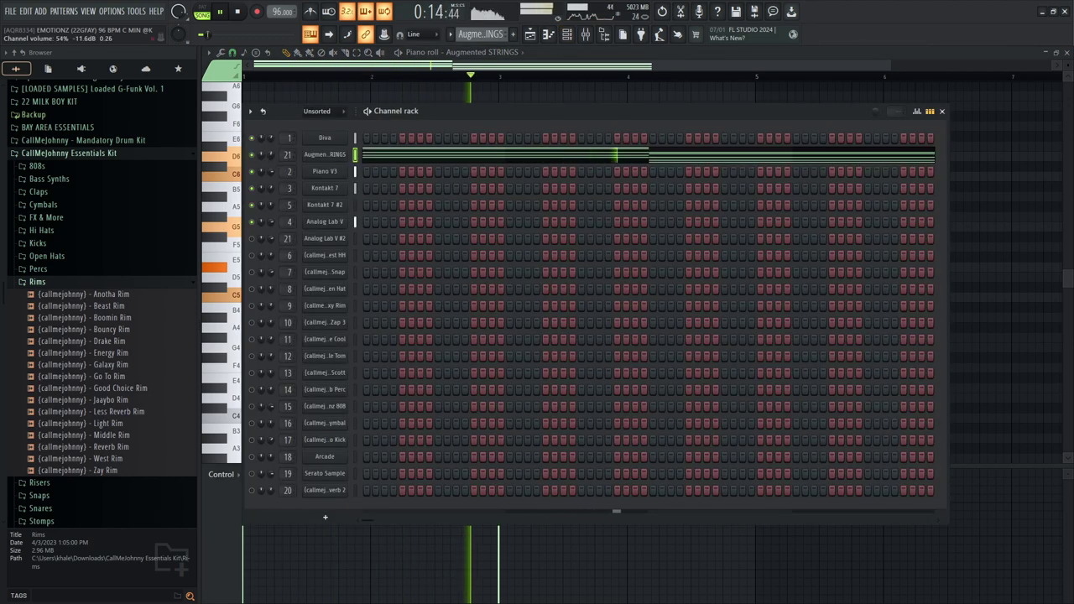
pyautogui.scroll(1, 272, 155)
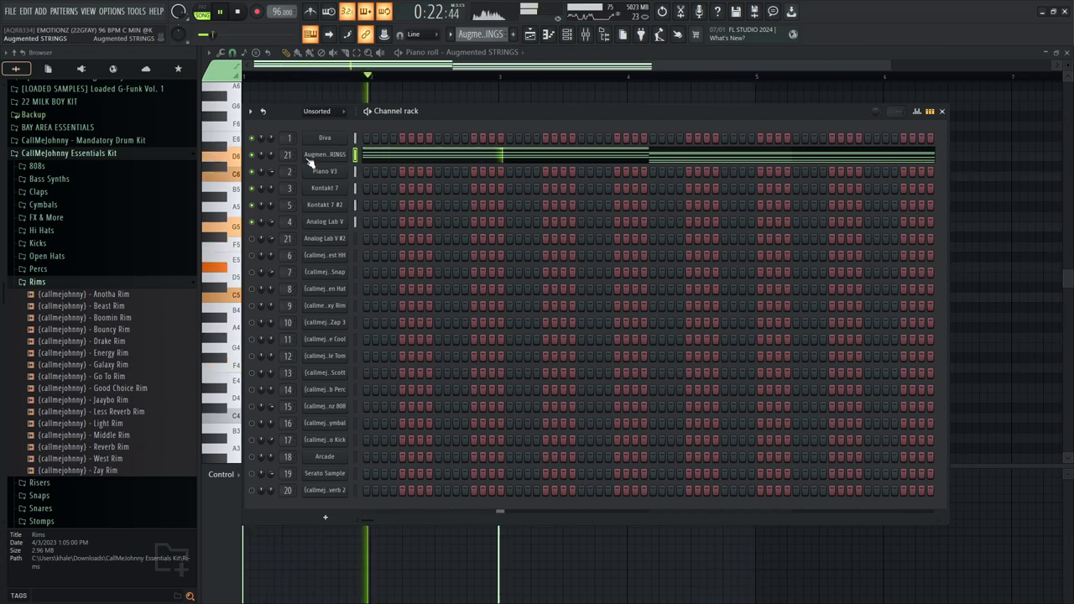
pyautogui.press('space')
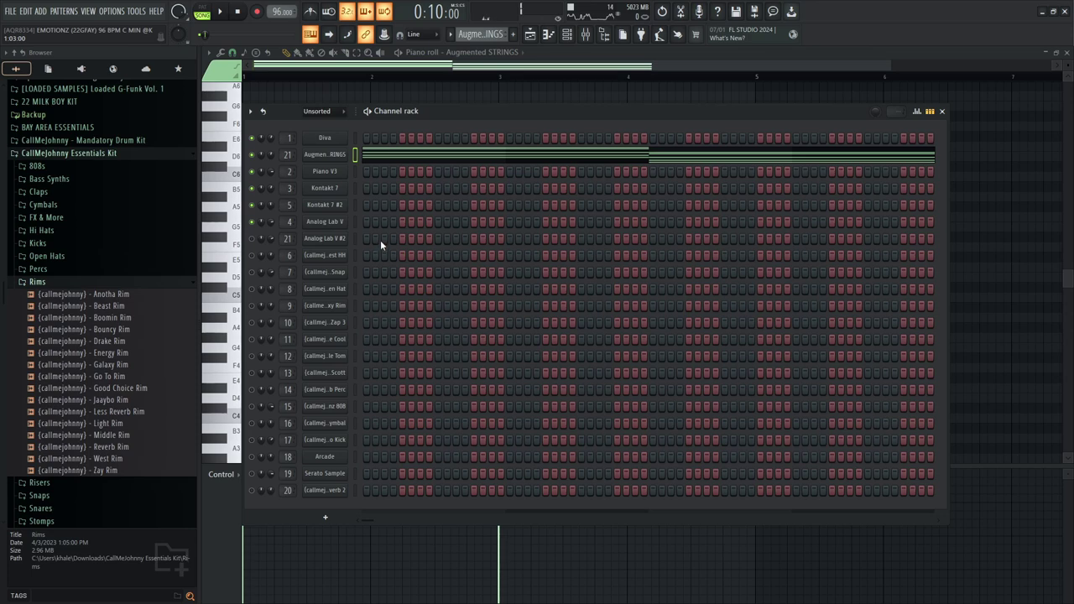
# Enable the Arcade channel, switch to its pattern and examine its instrument preset and its notes in the piano roll.
pyautogui.scroll(-13, 480, 34)
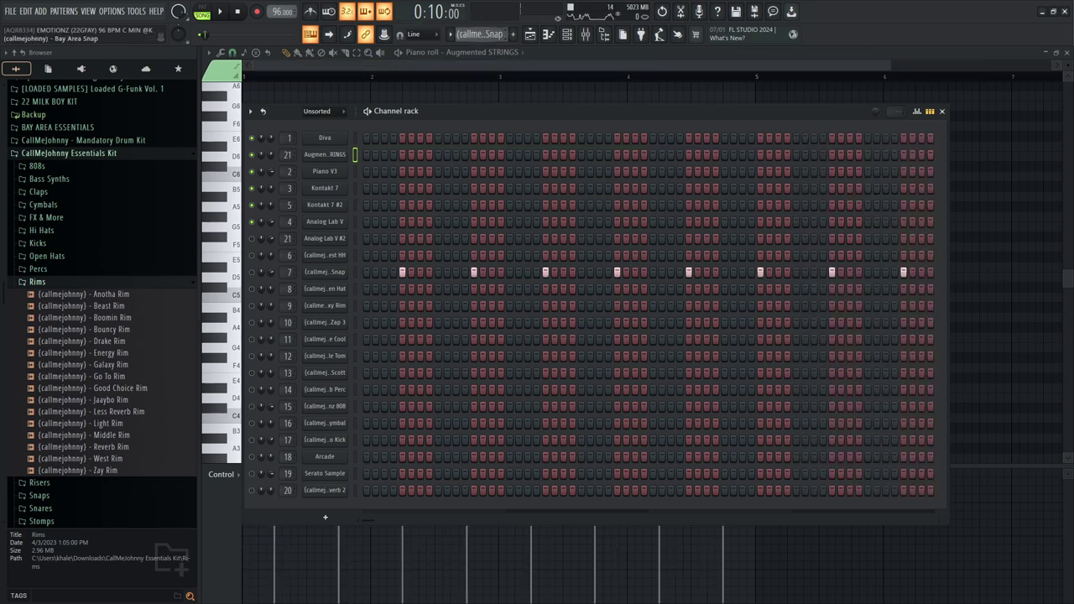
pyautogui.scroll(-2, 470, 34)
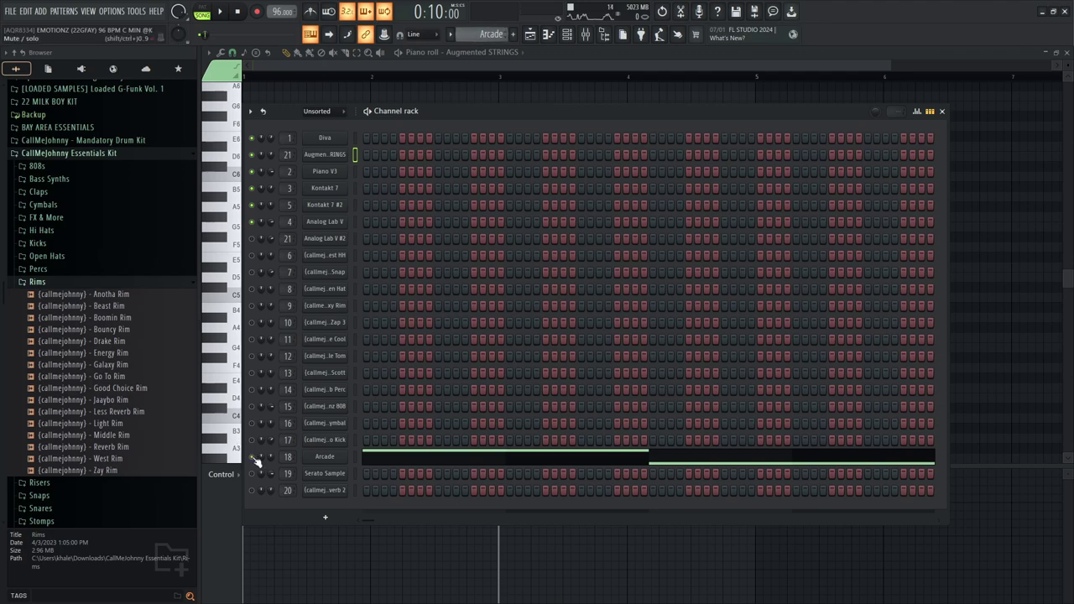
pyautogui.click(337, 459)
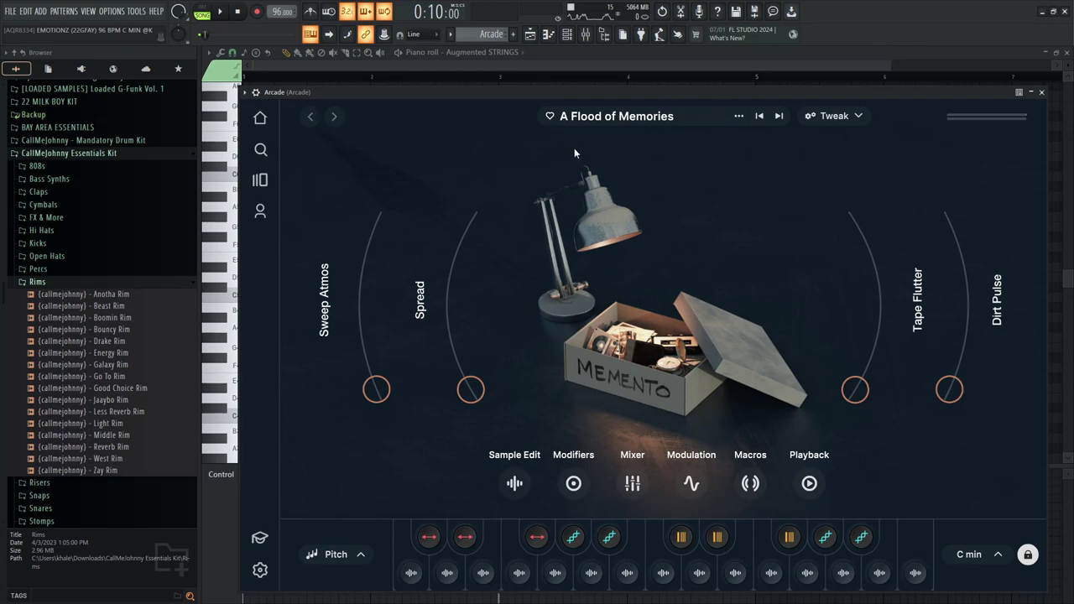
pyautogui.click(1042, 92)
pyautogui.press('F6')
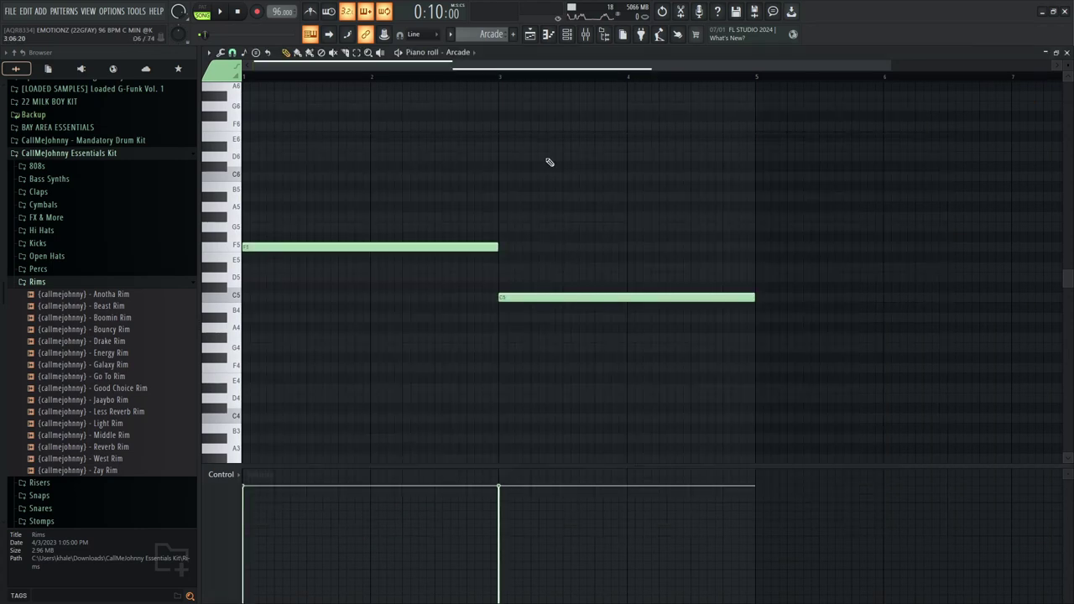
# Play the song from bar 13 of the playlist with the channel rack shown to hear the Arcade layer.
pyautogui.click(528, 32)
pyautogui.click(856, 80)
pyautogui.press('space')
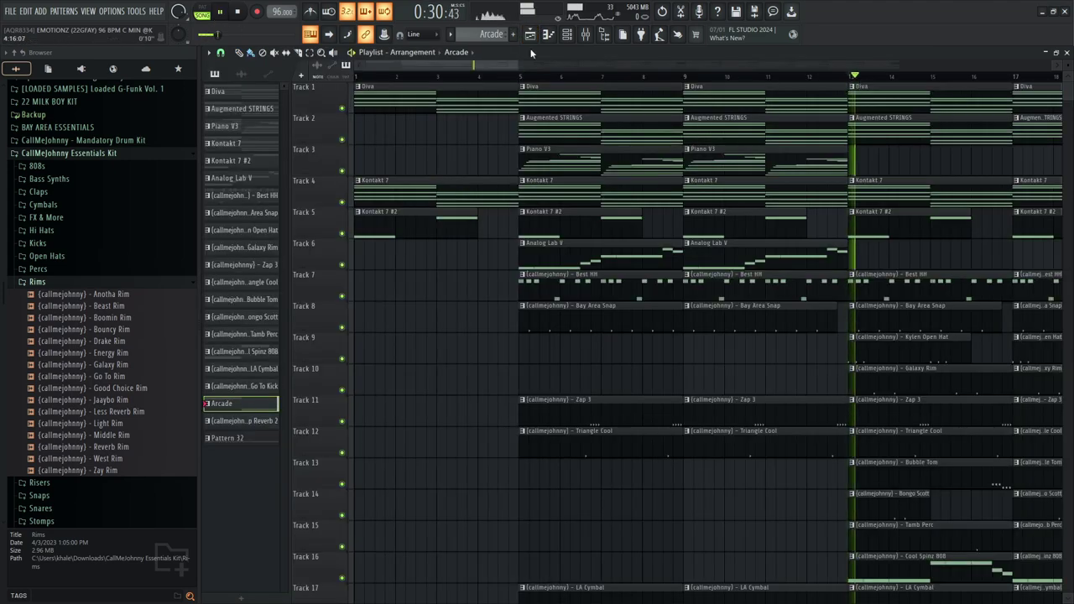
pyautogui.click(566, 33)
pyautogui.click(552, 36)
pyautogui.click(552, 36)
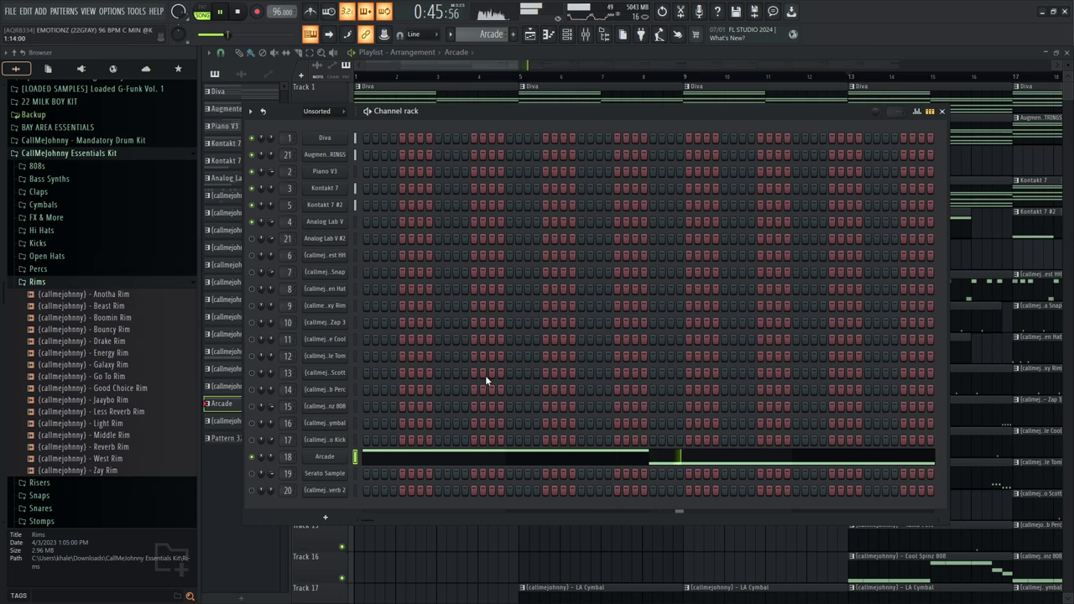
pyautogui.press('space')
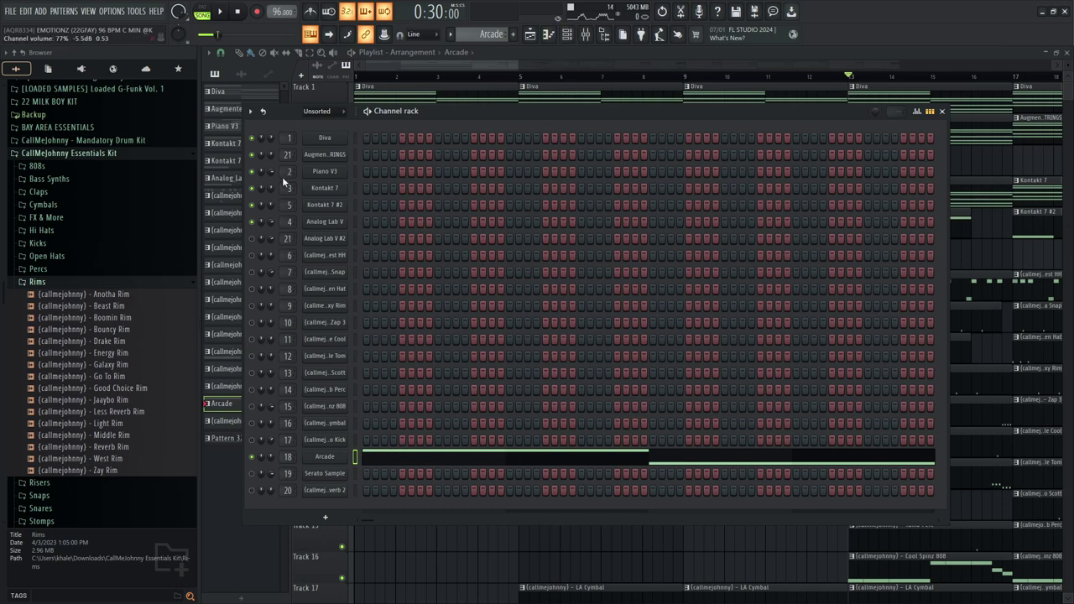
# Enable the Bay Area Snap channel, switch to its pattern and play the song from bar 13.
pyautogui.scroll(12, 482, 34)
pyautogui.scroll(1, 483, 34)
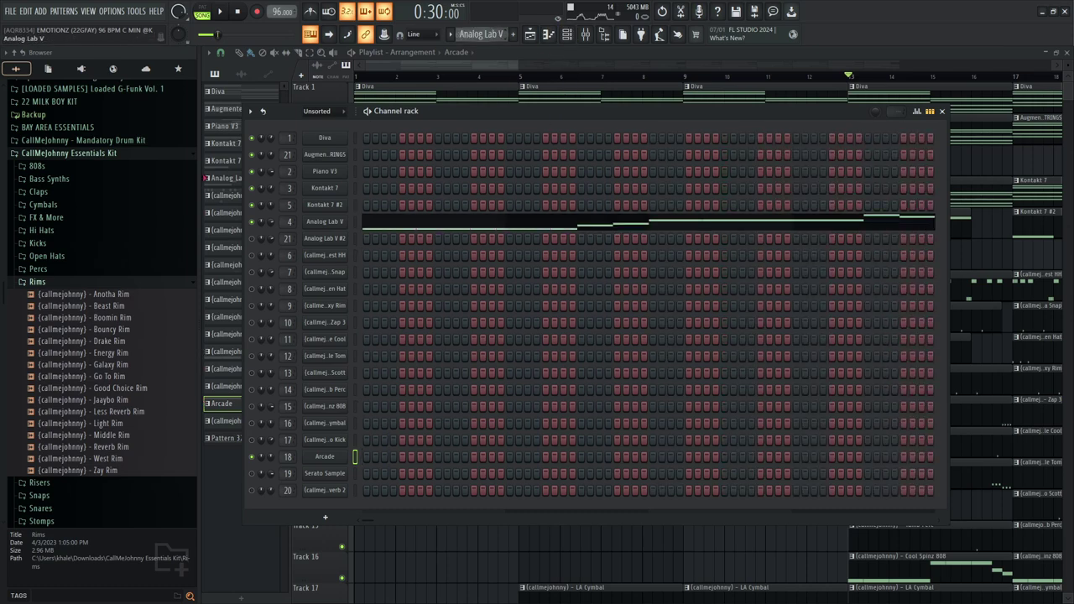
pyautogui.scroll(-1, 474, 36)
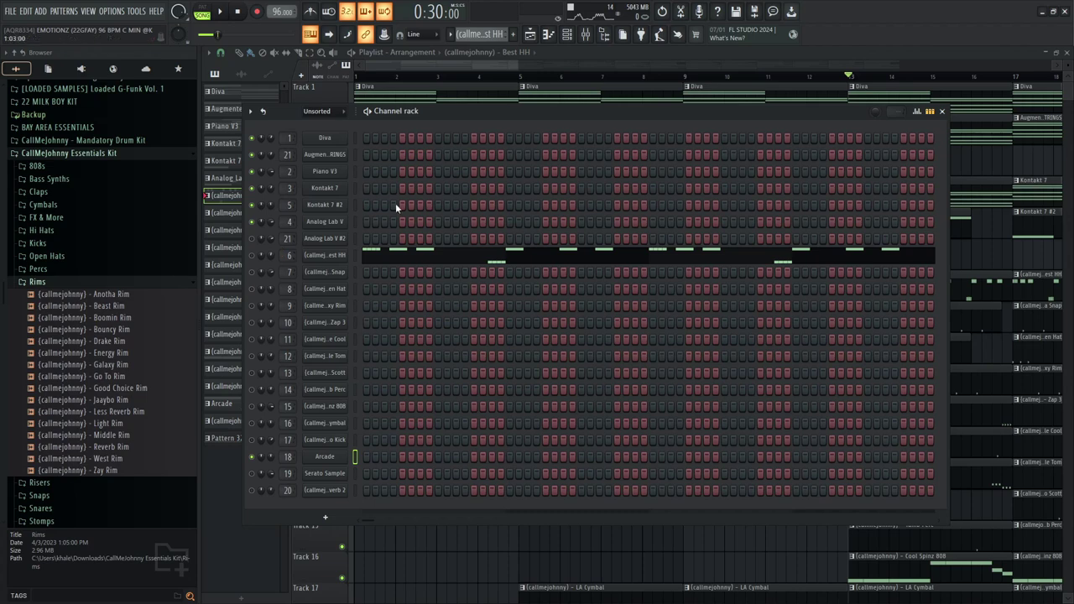
pyautogui.scroll(-1, 491, 33)
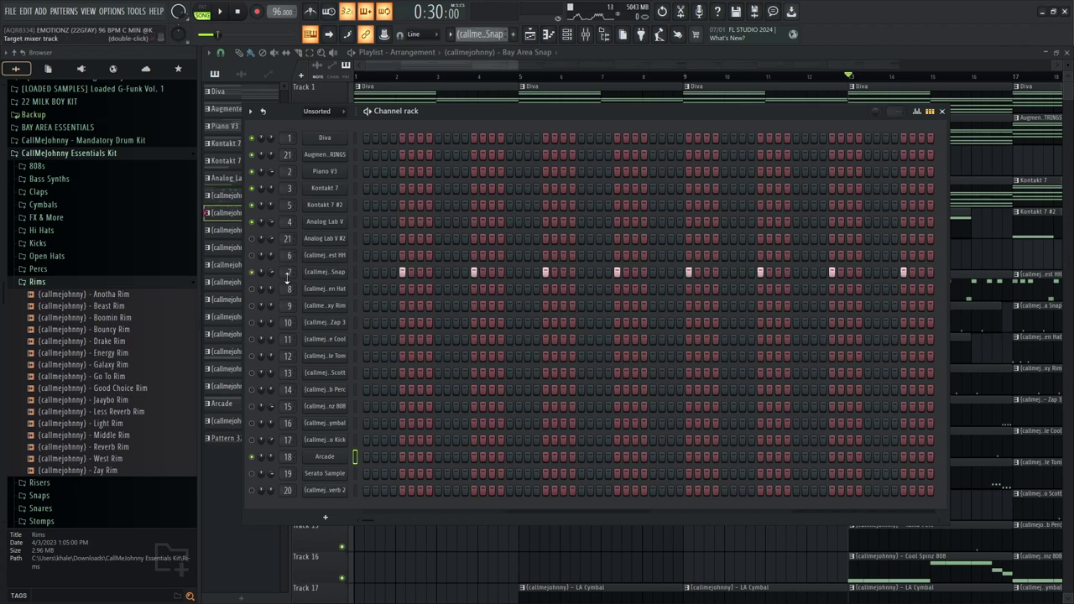
pyautogui.press('space')
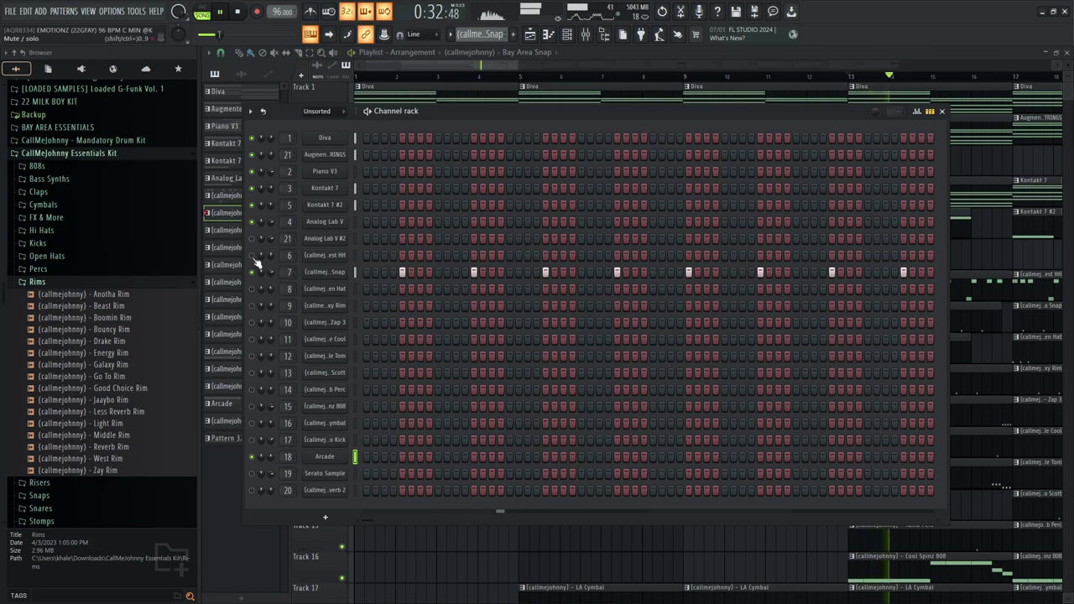
# Enable the Best HH channel and add two C5 hi-hat hits to bar 4 of its pattern in the piano roll.
pyautogui.scroll(1, 486, 34)
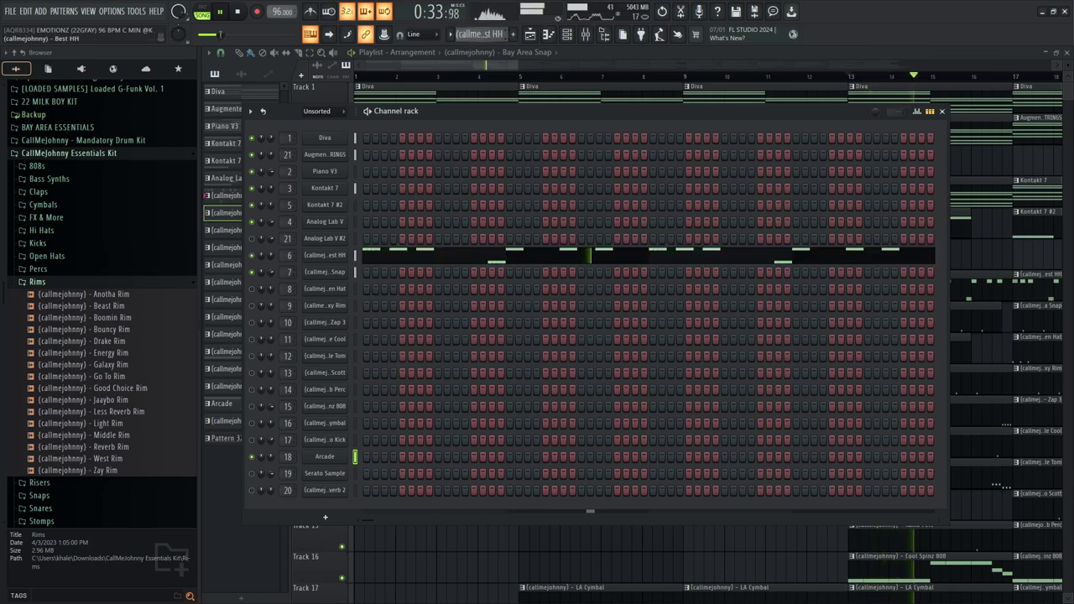
pyautogui.click(408, 257)
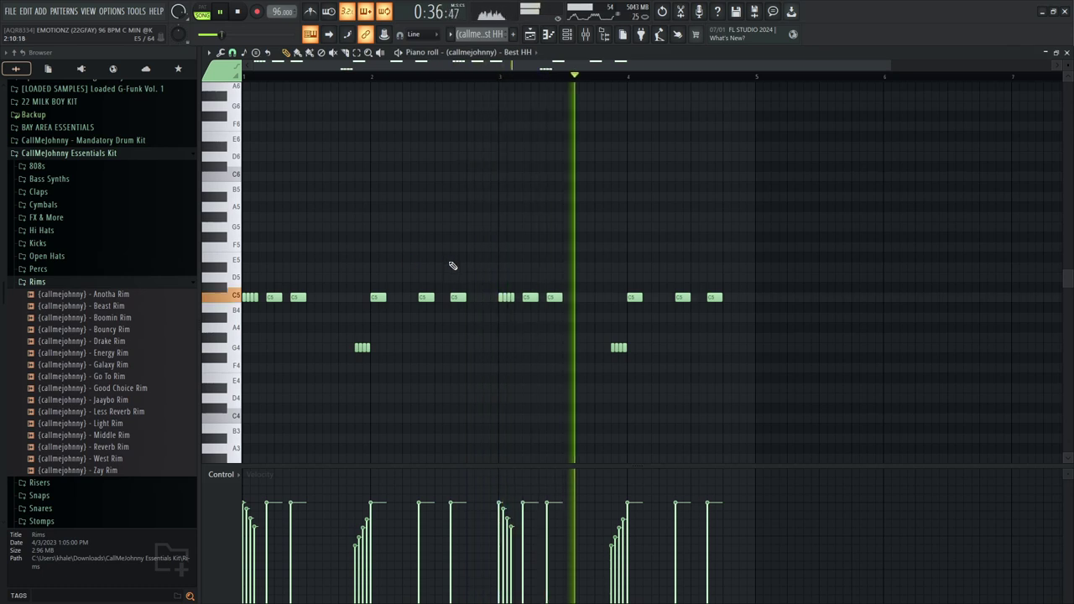
pyautogui.click(655, 297)
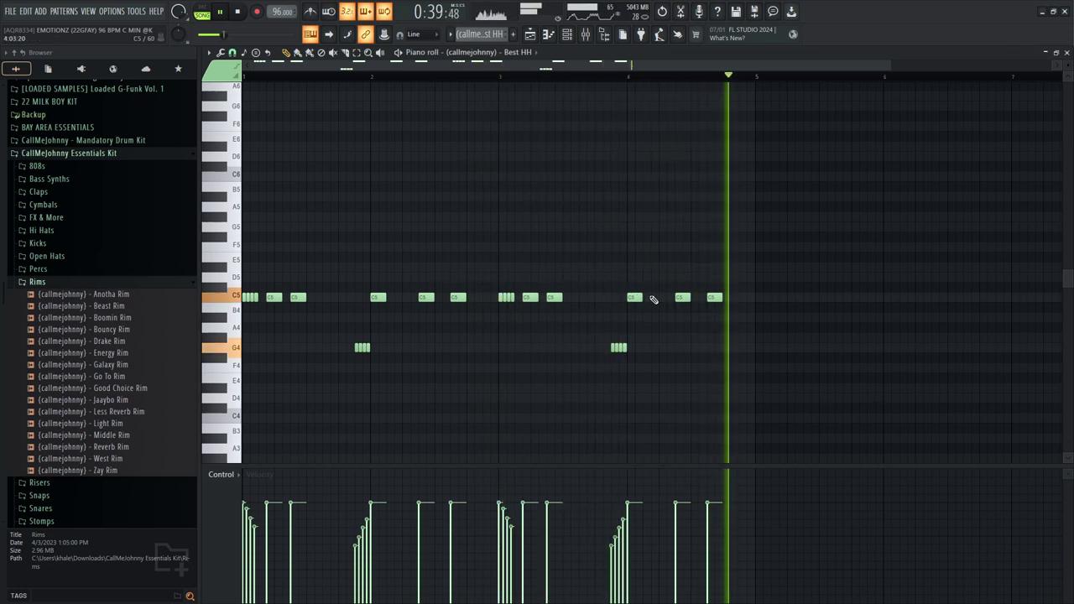
pyautogui.click(746, 297)
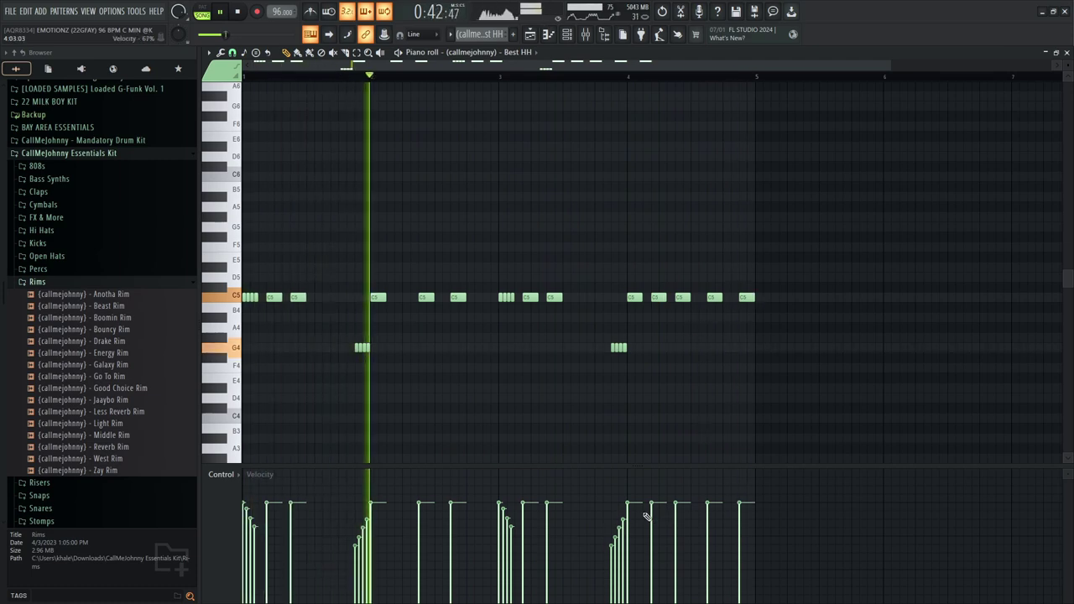
# Lower the velocity of five C5 hi-hat hits across bars 1 to 4 of the Best HH pattern to about 66%.
pyautogui.click(291, 516)
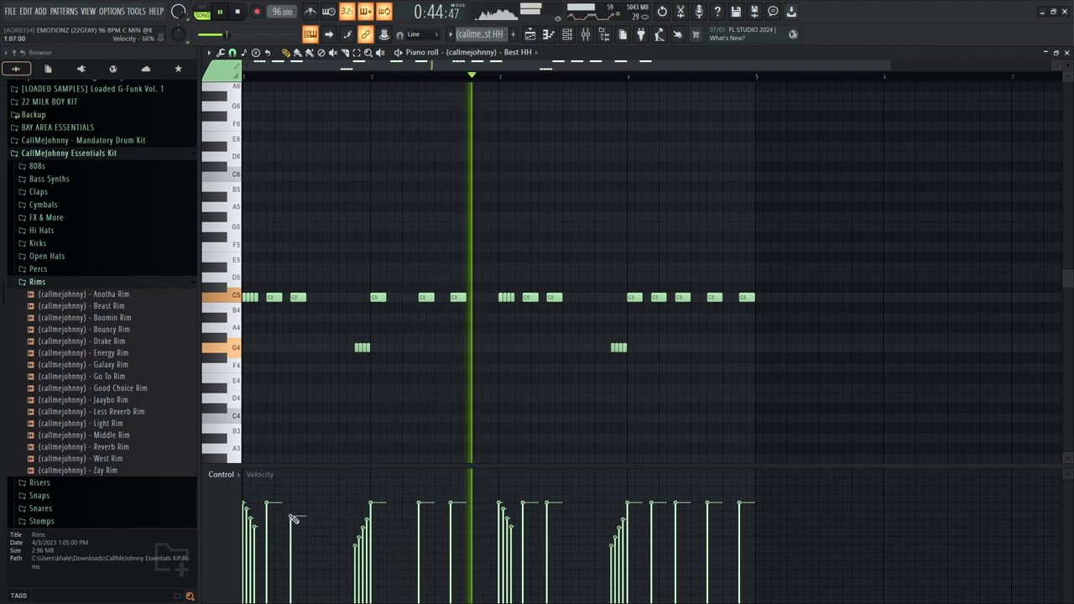
pyautogui.click(419, 511)
pyautogui.click(550, 514)
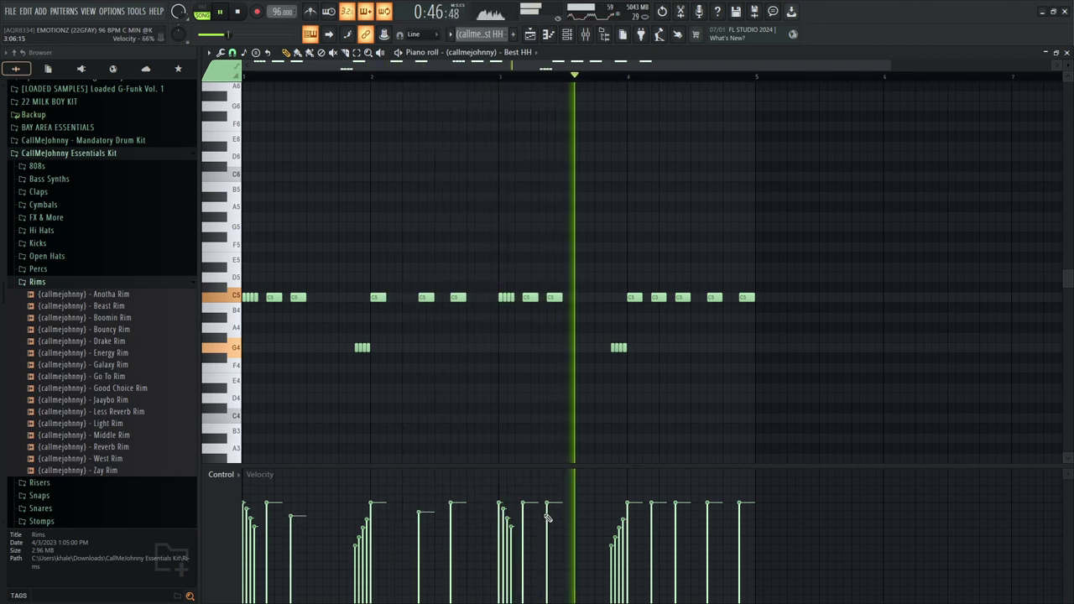
pyautogui.click(653, 513)
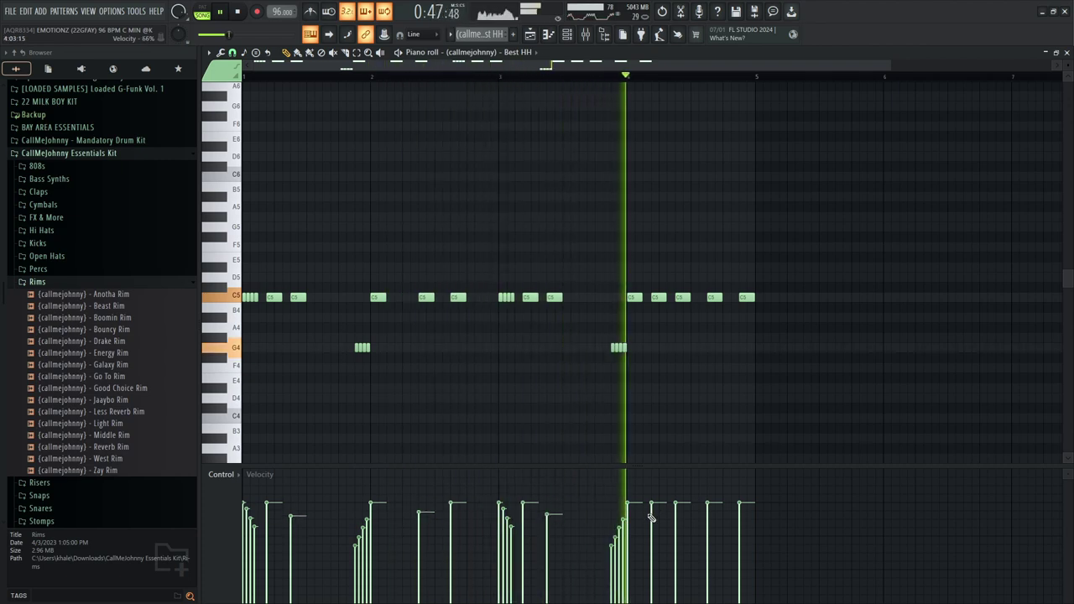
pyautogui.click(711, 515)
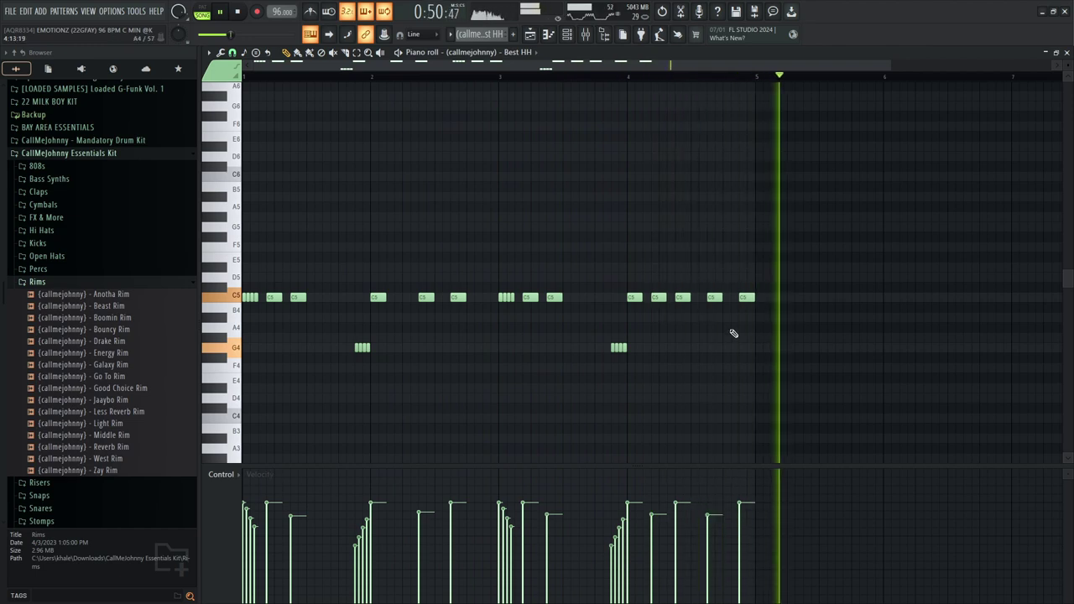
# Enable the Kylen Open Hat channel, switch to its pattern, and play the song from bar 13 after checking its sampler settings.
pyautogui.press('F6')
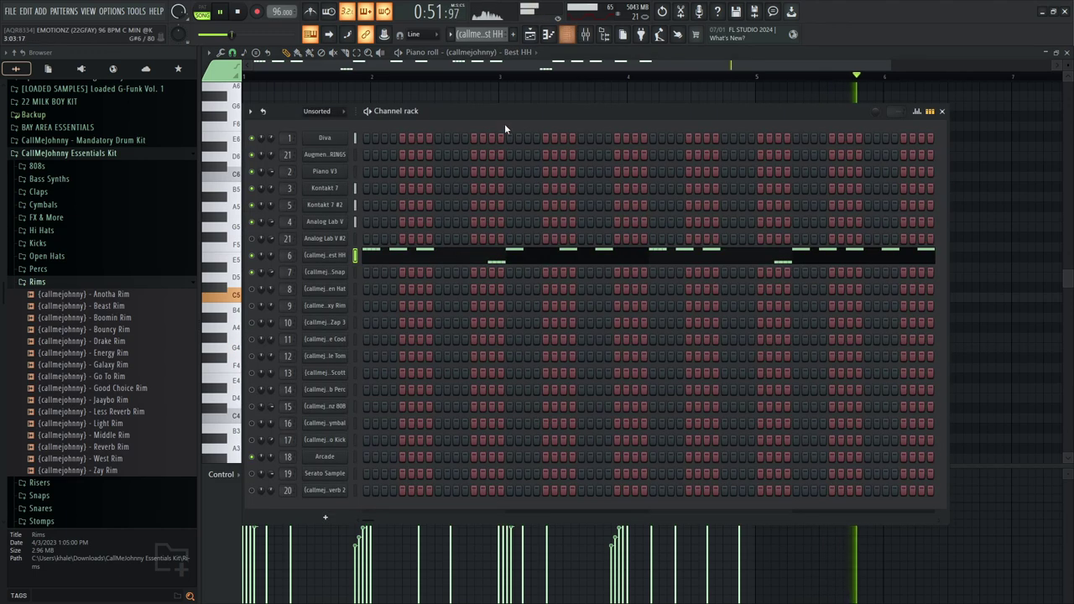
pyautogui.press('space')
pyautogui.click(356, 268)
pyautogui.press('KP_Add')
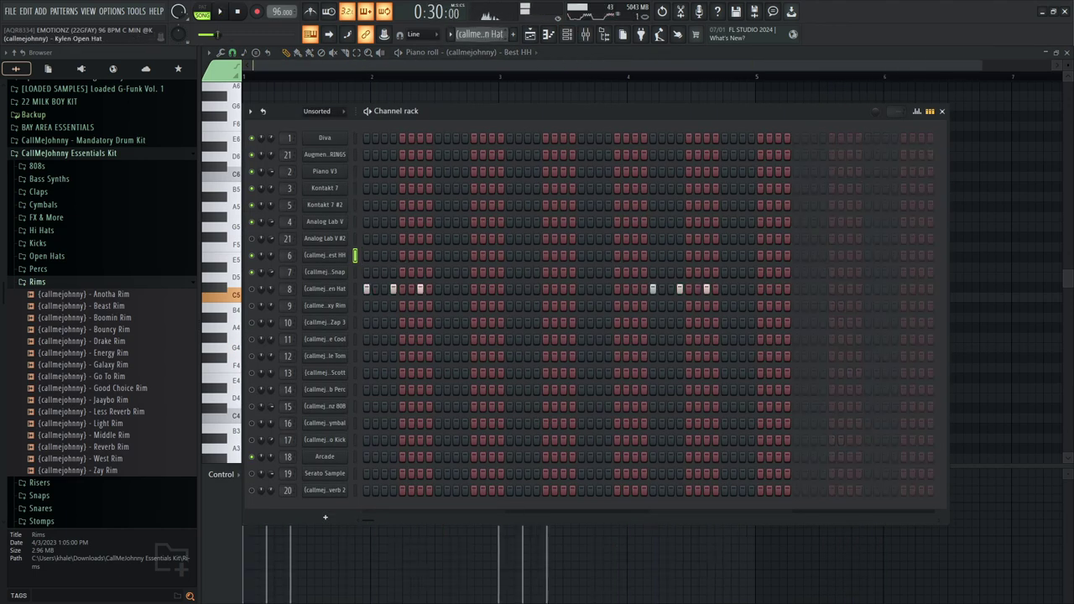
pyautogui.click(332, 290)
pyautogui.click(560, 148)
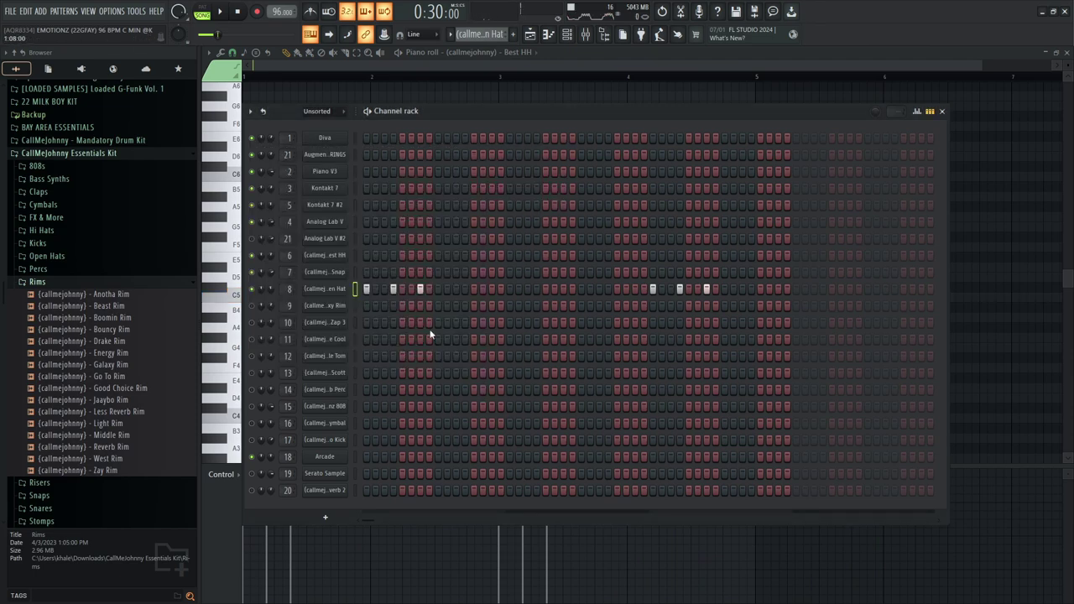
pyautogui.press('space')
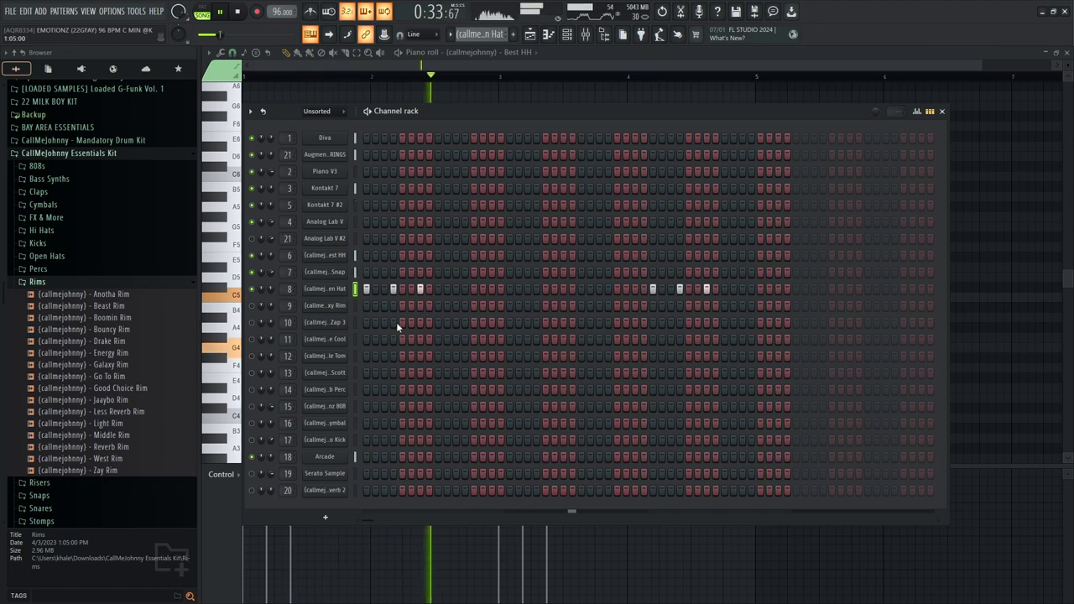
pyautogui.press('space')
# Enable the Galaxy Rim channel, switch to its pattern and play the song from bar 13 while viewing its sampler settings.
pyautogui.scroll(-1, 478, 33)
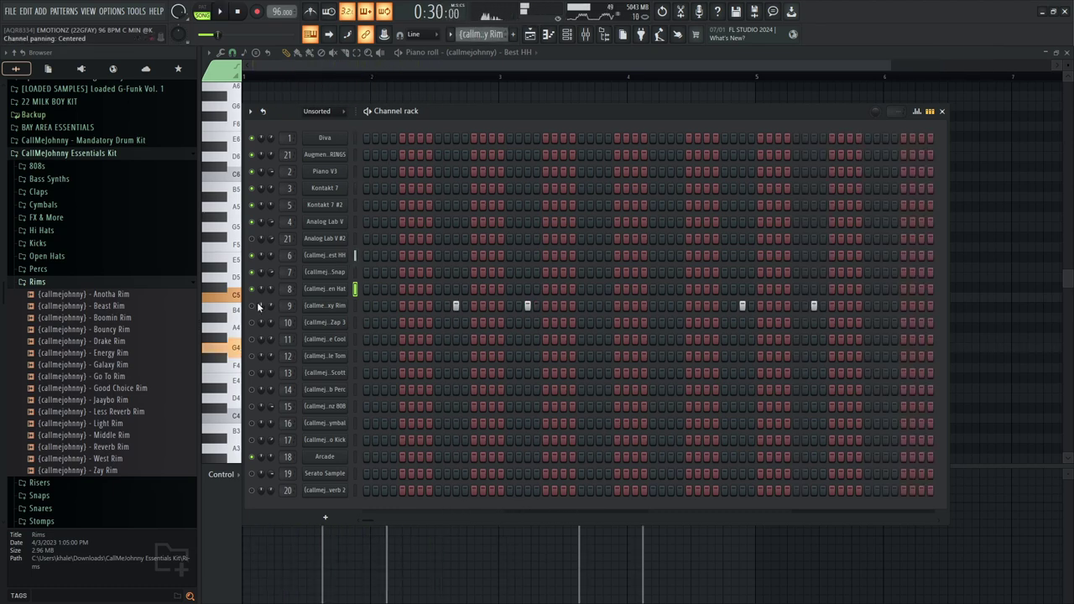
pyautogui.press('space')
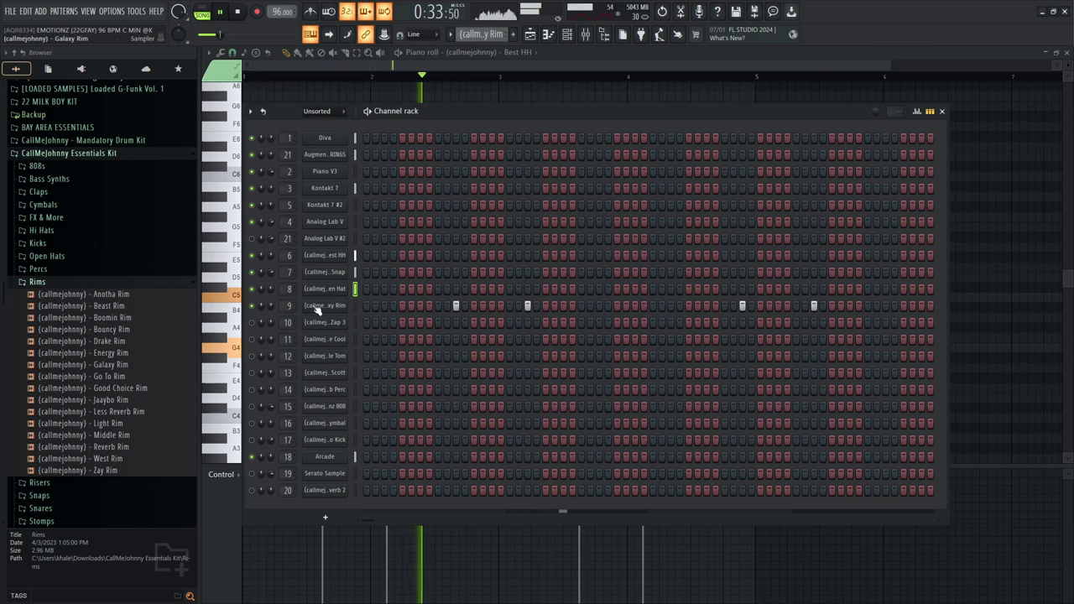
pyautogui.click(325, 306)
pyautogui.moveTo(567, 164); pyautogui.dragTo(754, 166)
pyautogui.click(760, 164)
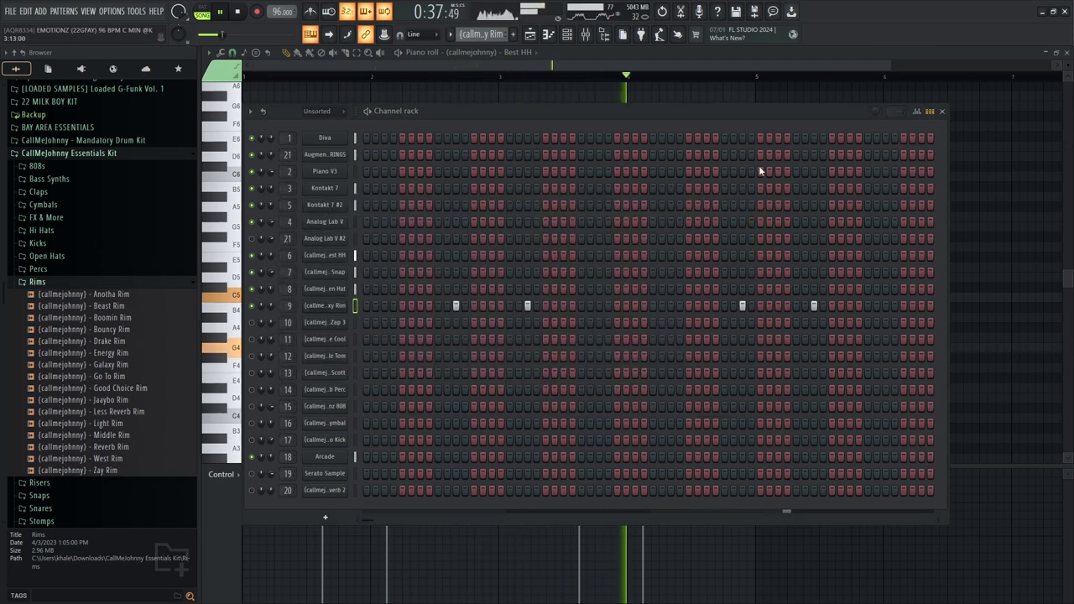
pyautogui.press('space')
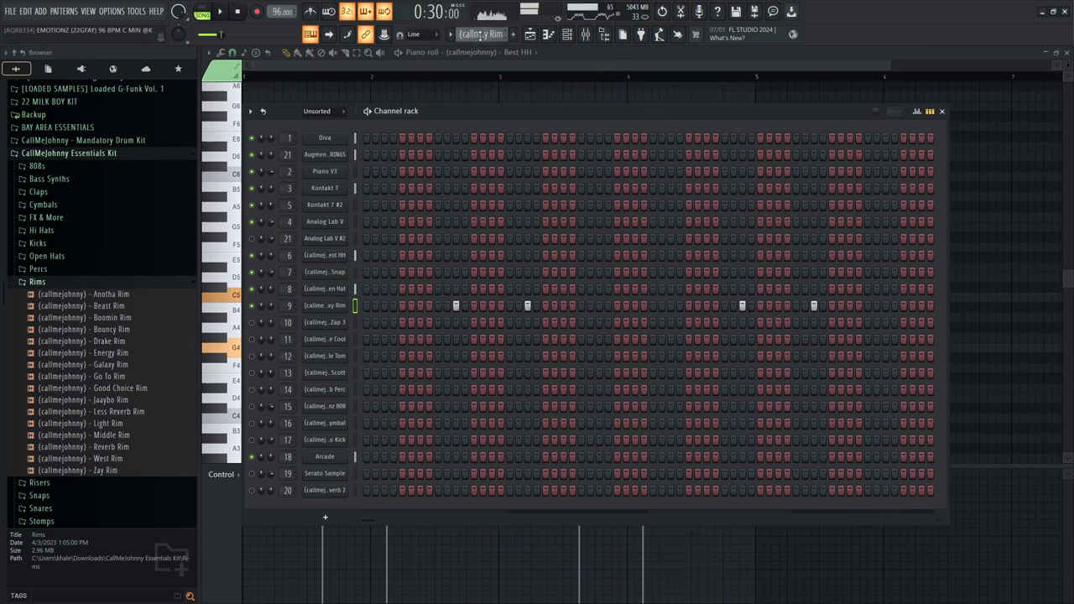
# Enable the Zap 3 channel, switch to its pattern, check its time-stretching mode and play the song from bar 13.
pyautogui.scroll(-1, 480, 36)
pyautogui.click(327, 322)
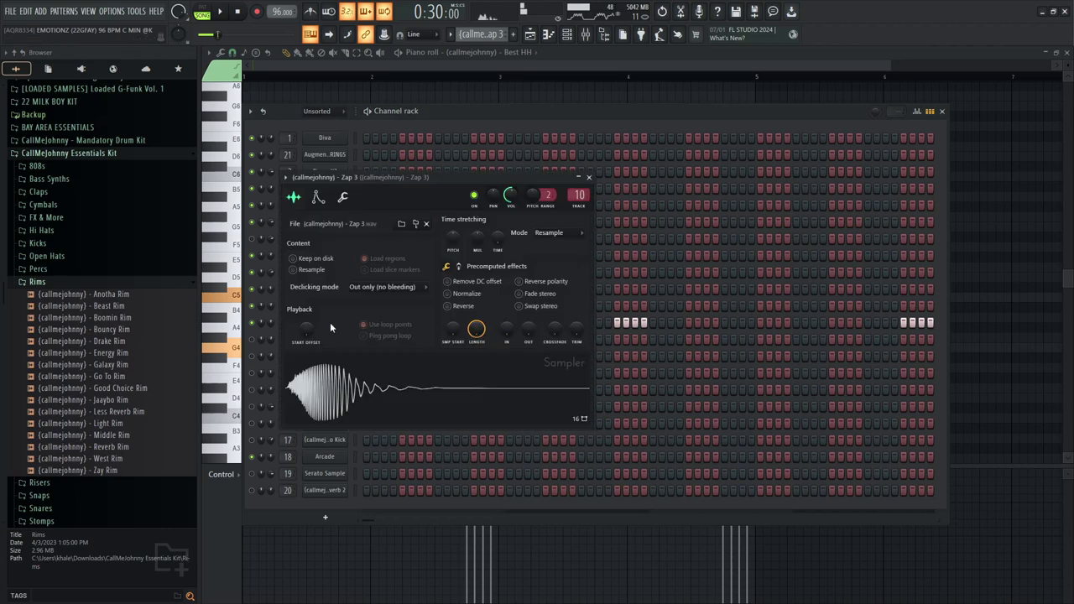
pyautogui.click(558, 233)
pyautogui.click(588, 178)
pyautogui.click(588, 177)
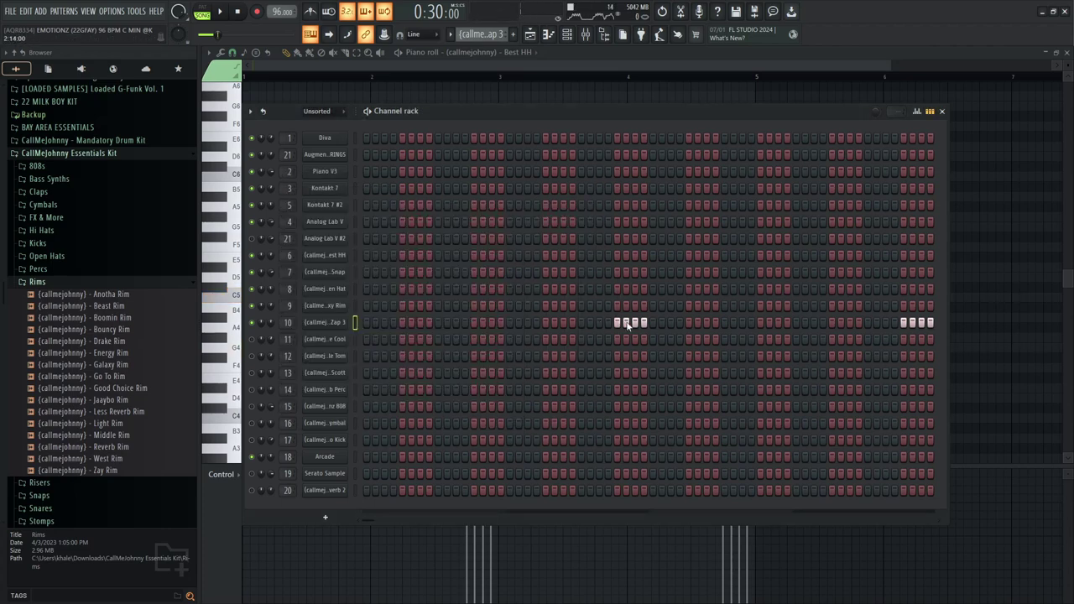
pyautogui.press('space')
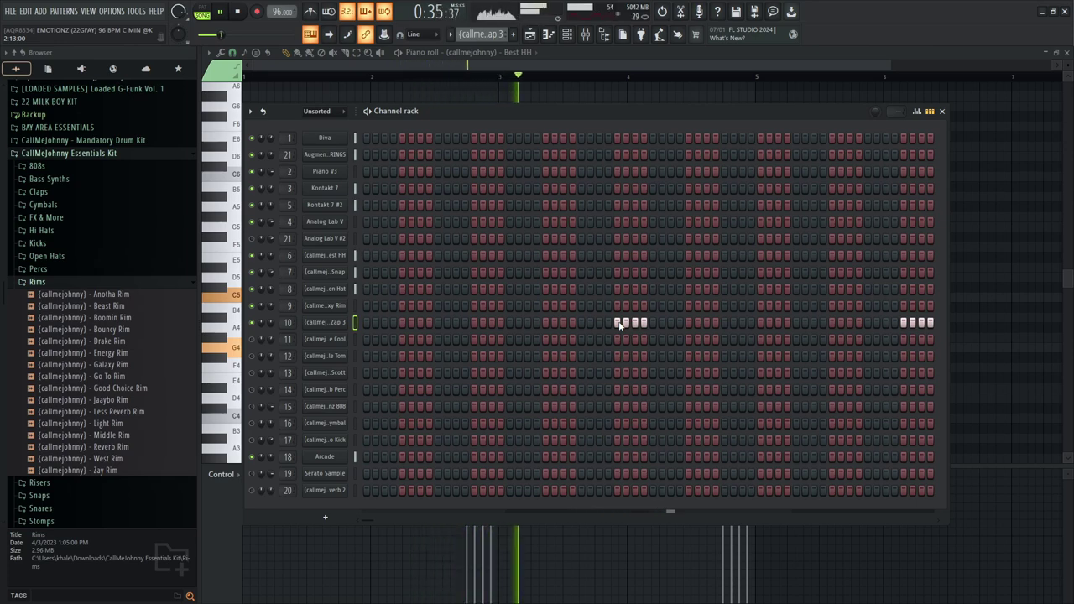
pyautogui.press('space')
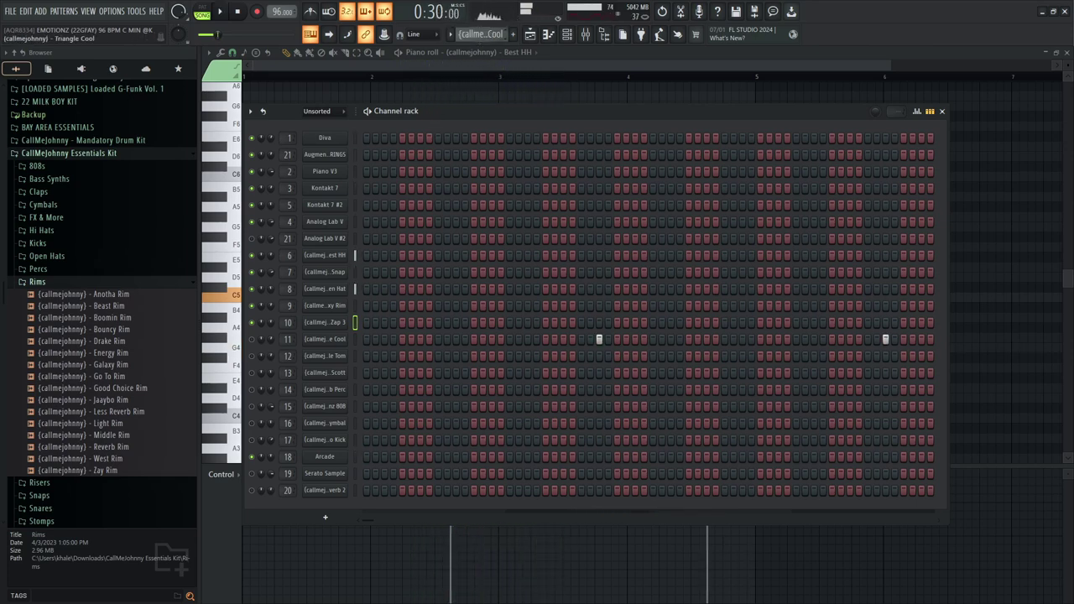
# Play the song from bar 13 with the Triangle Cool channel enabled and examine its sampler settings and pattern.
pyautogui.press('space')
pyautogui.click(325, 339)
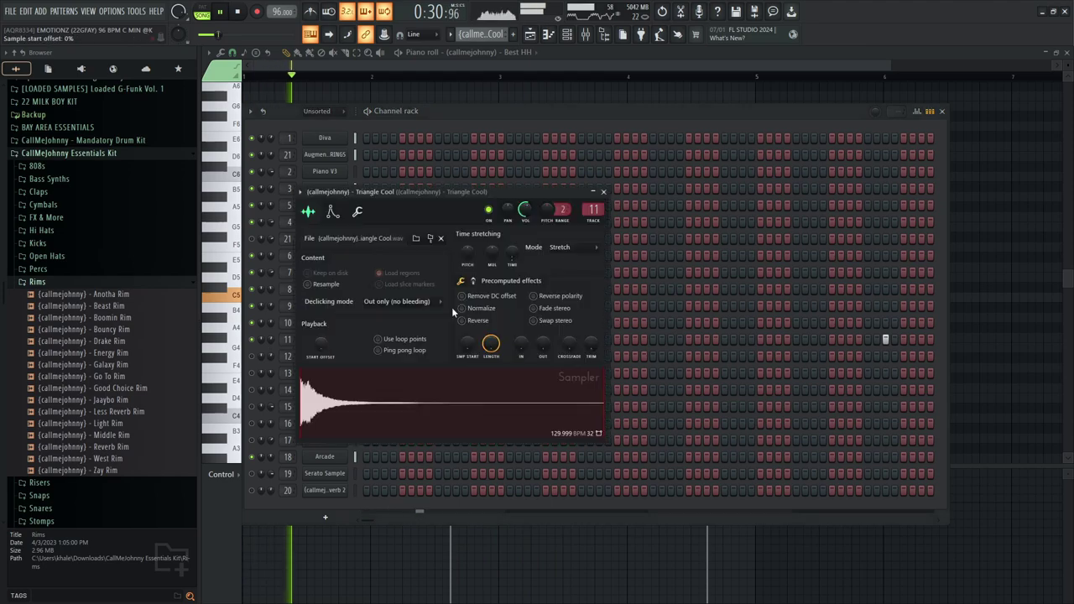
pyautogui.click(608, 191)
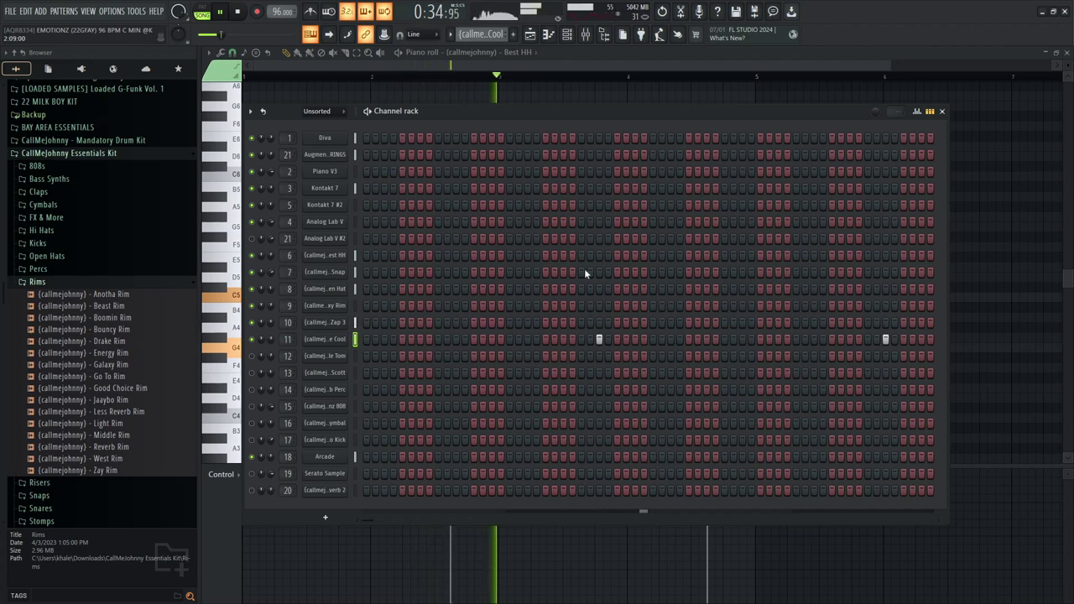
pyautogui.press('space')
# Enable the Bubble Tom channel and play the song from bar 13 while examining its notes in the piano roll.
pyautogui.click(325, 356)
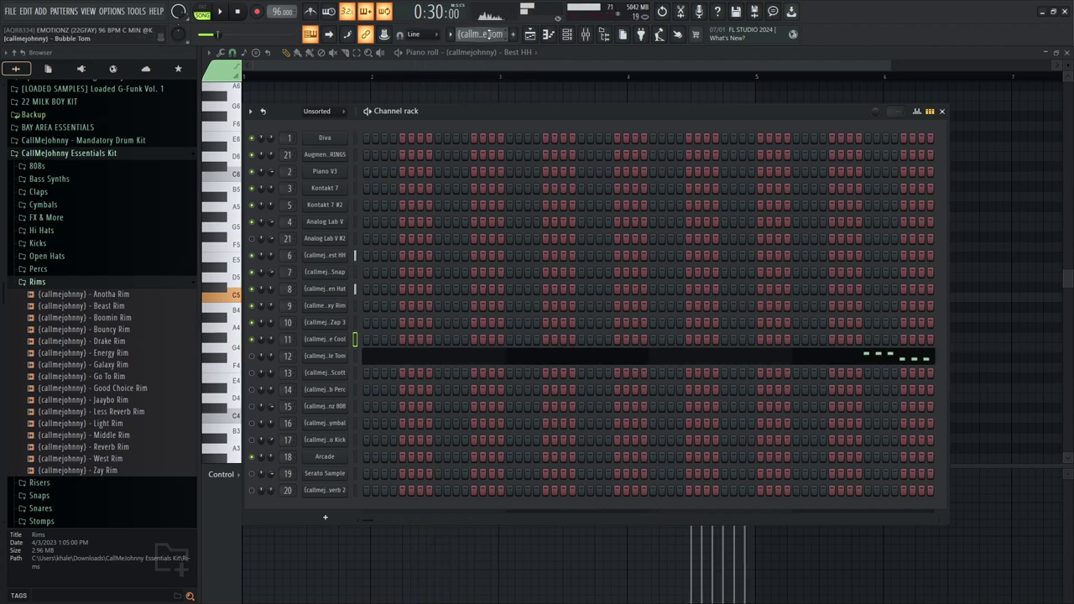
pyautogui.press('space')
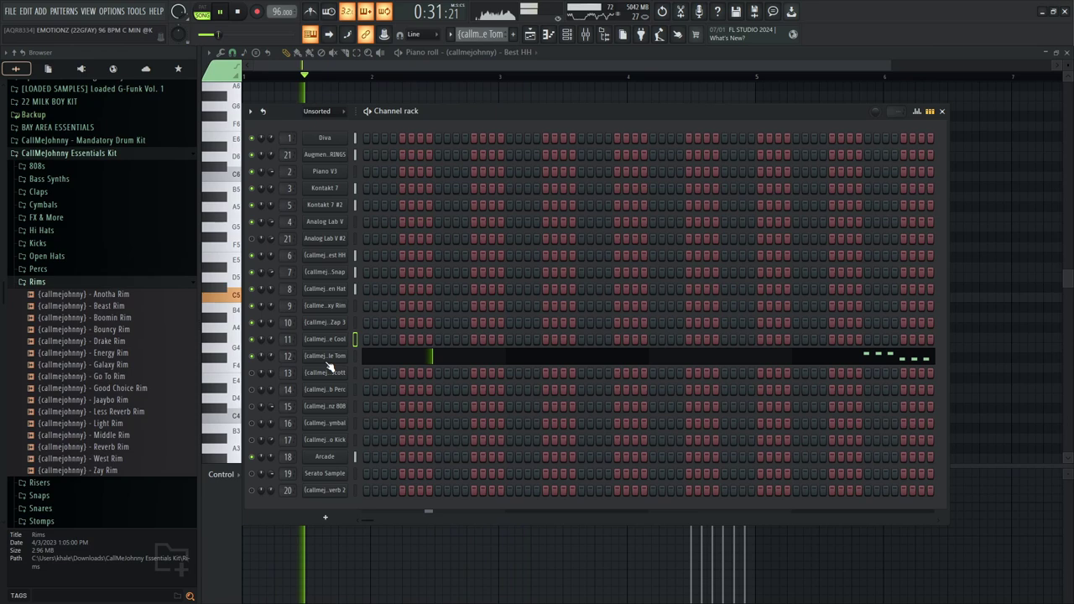
pyautogui.click(475, 359)
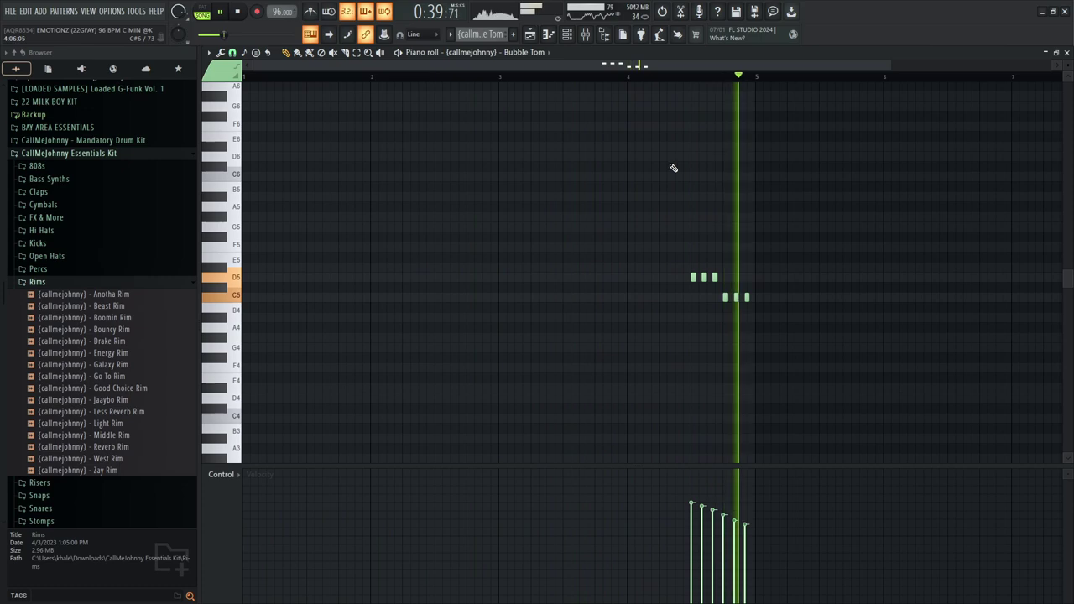
pyautogui.click(566, 34)
pyautogui.press('space')
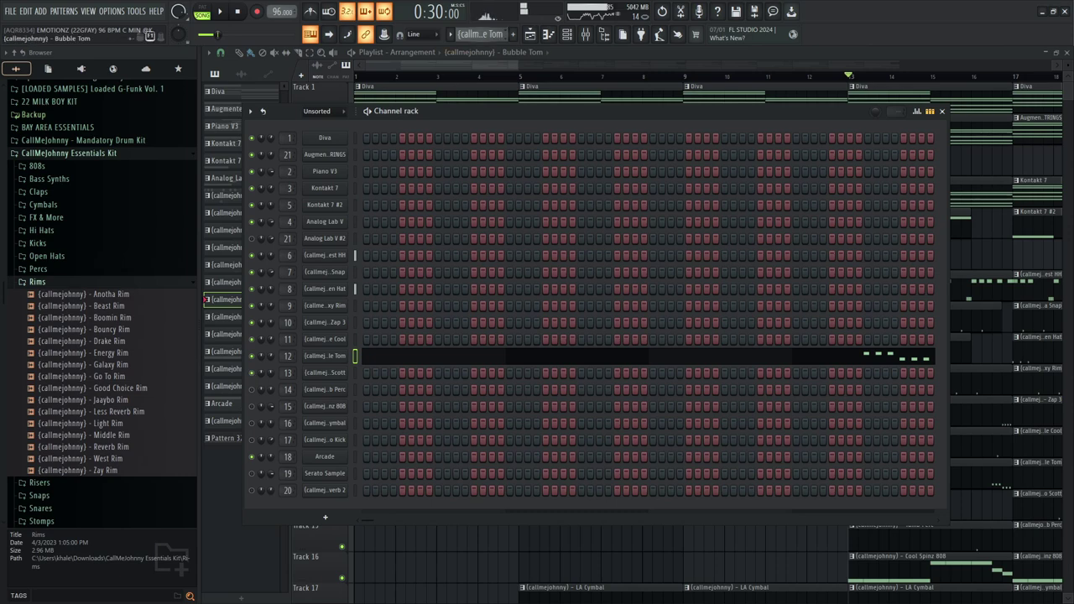
# Switch to the Bongo Scott pattern, set its sampler's time-stretching mode to Stretch and play the song from bar 13.
pyautogui.scroll(-1, 481, 35)
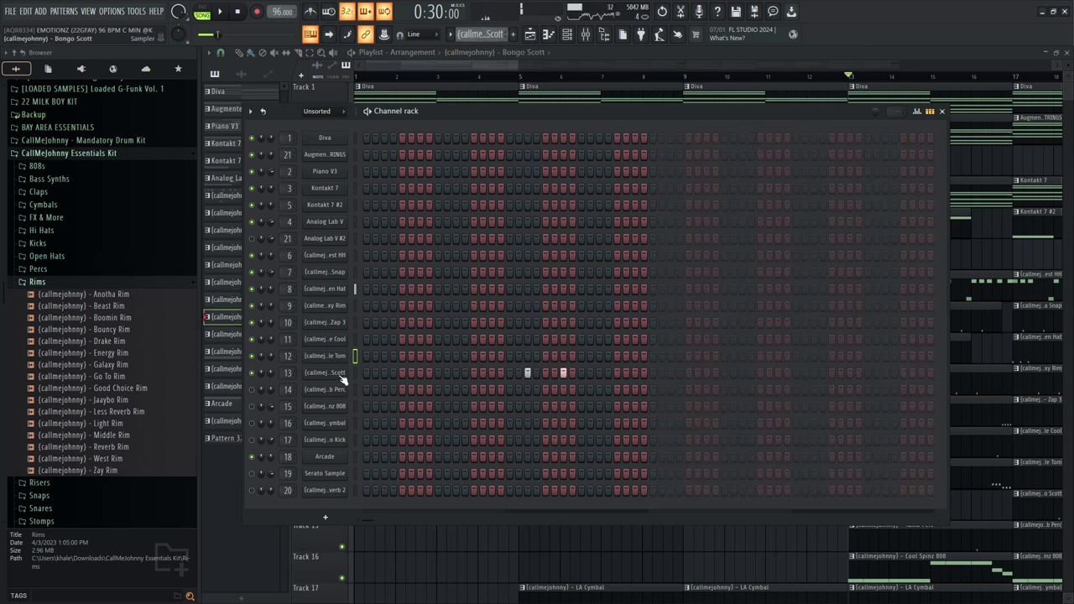
pyautogui.click(340, 374)
pyautogui.click(483, 159)
pyautogui.click(481, 204)
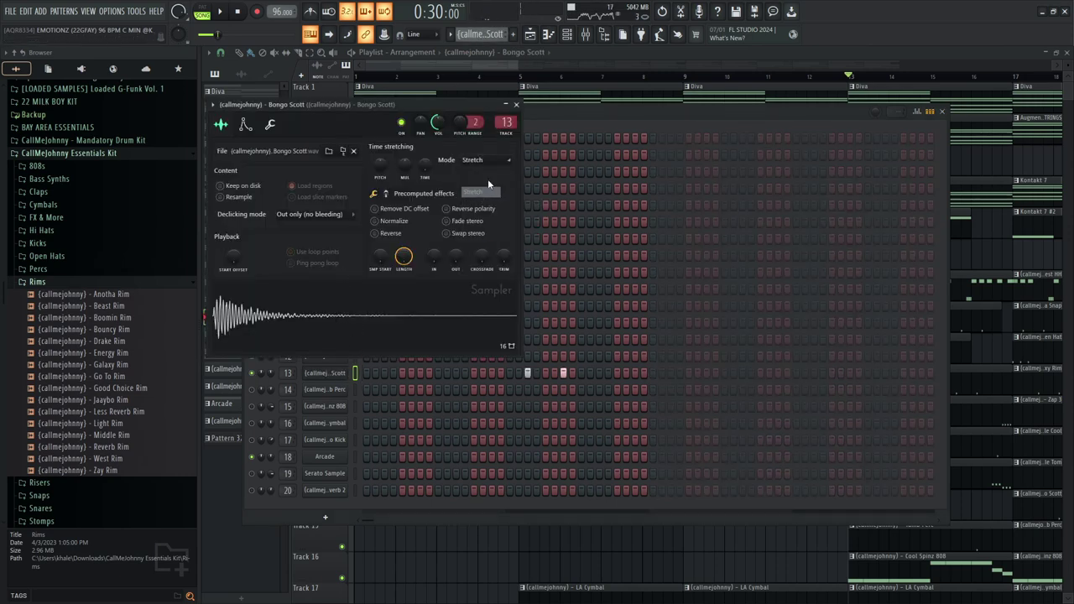
pyautogui.click(516, 105)
pyautogui.press('space')
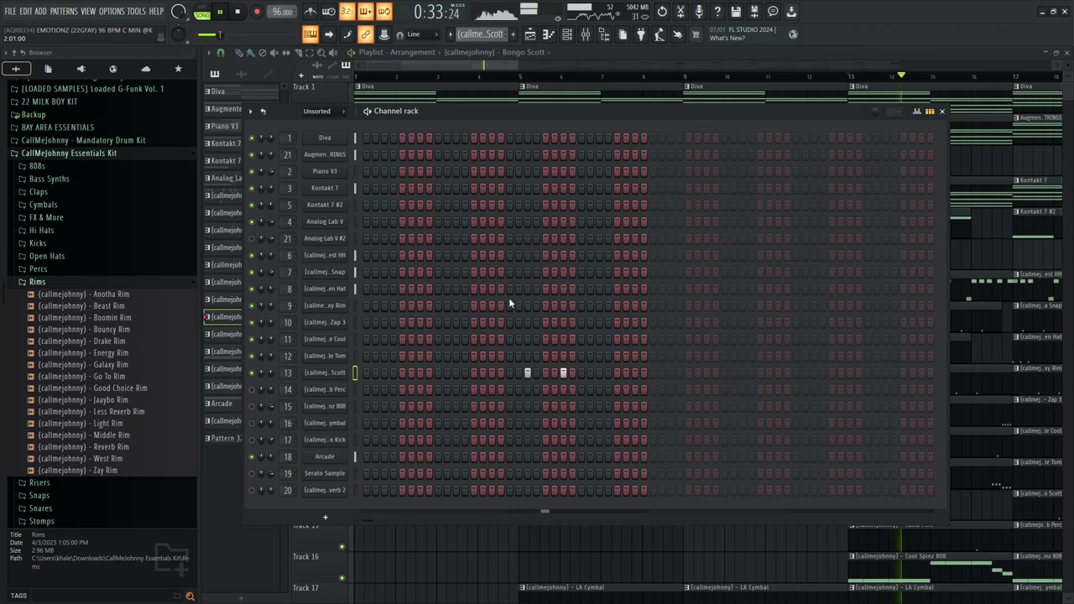
pyautogui.press('space')
# Enable the Tamb Perc channel, switch to its pattern and examine its sampler settings.
pyautogui.click(252, 390)
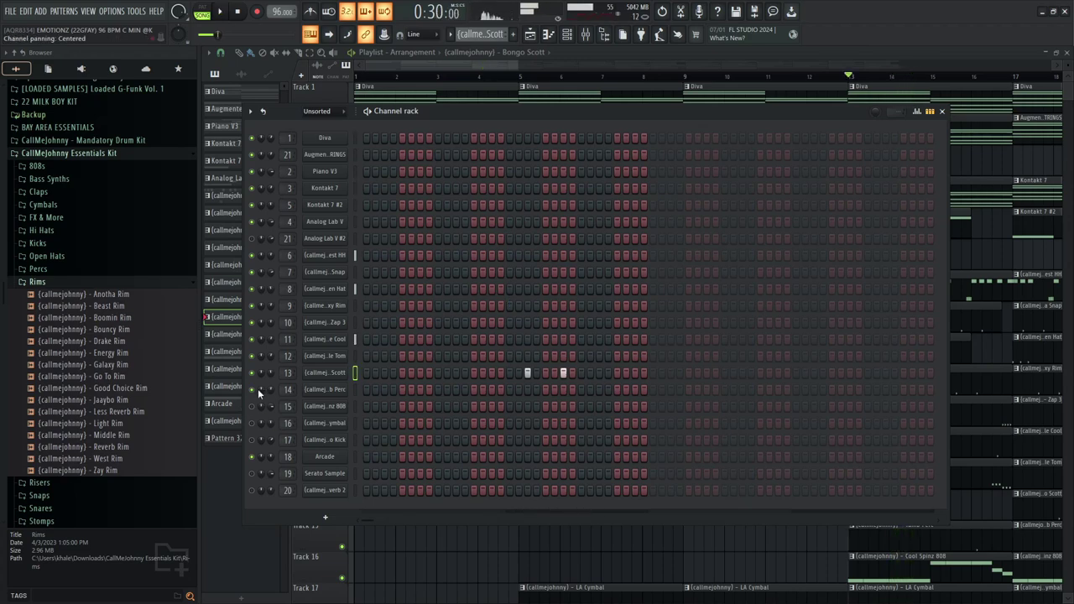
pyautogui.click(325, 389)
pyautogui.click(531, 119)
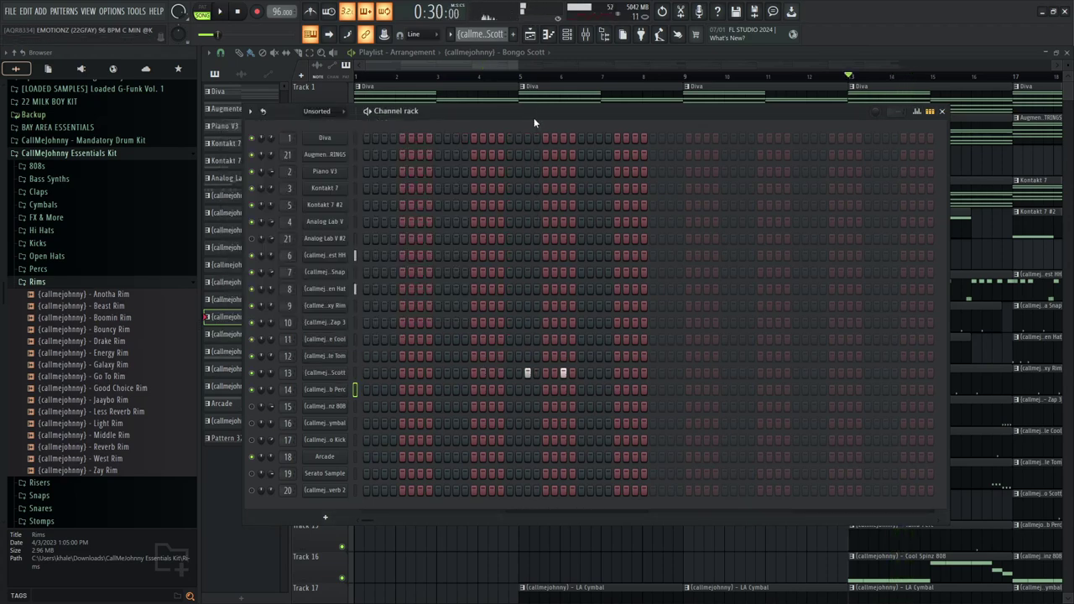
pyautogui.press('Down')
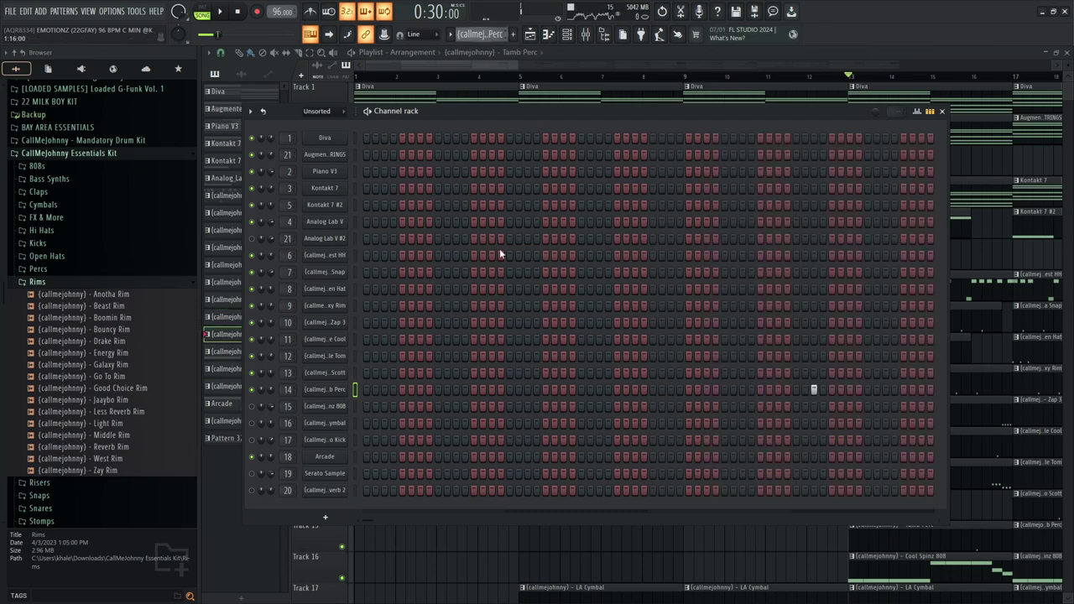
pyautogui.click(326, 391)
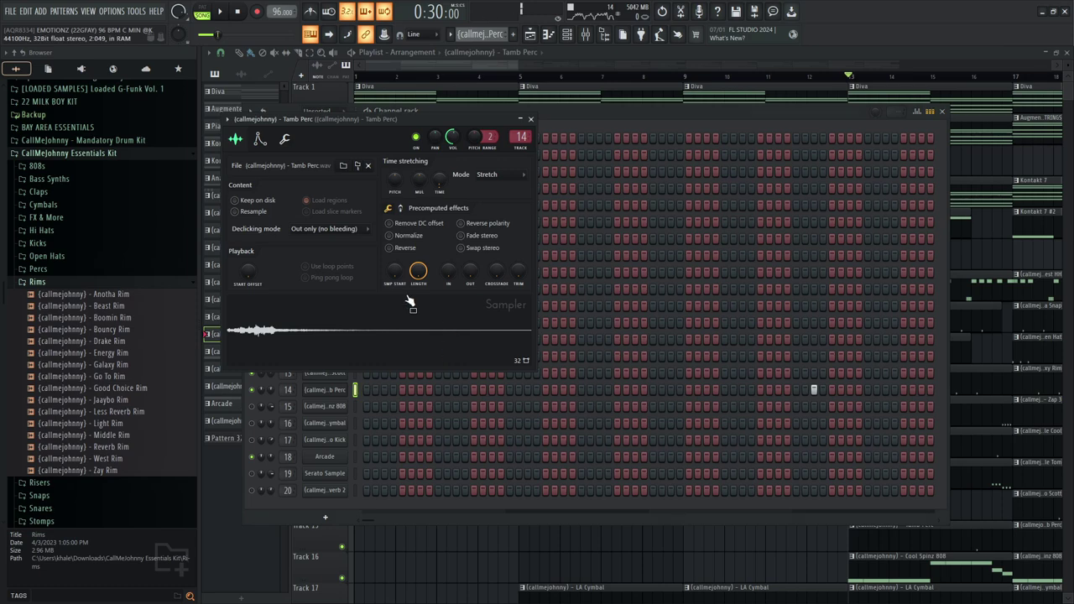
pyautogui.click(530, 119)
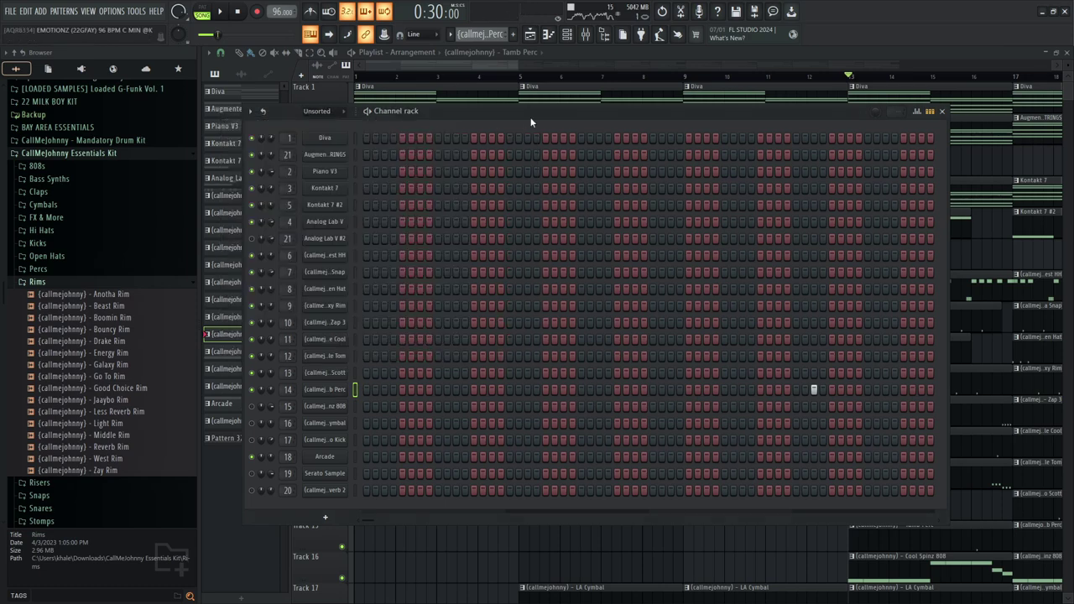
# Enable the Cool Spinz 808 channel, switch to its pattern and play the song from bar 13 with its notes in the piano roll.
pyautogui.press('Down')
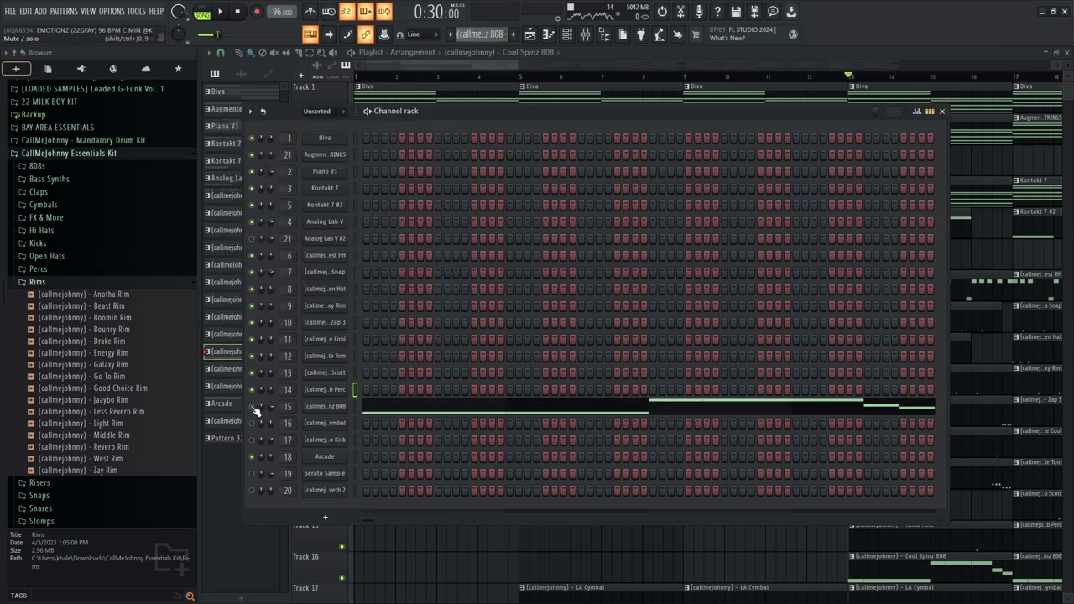
pyautogui.click(382, 408)
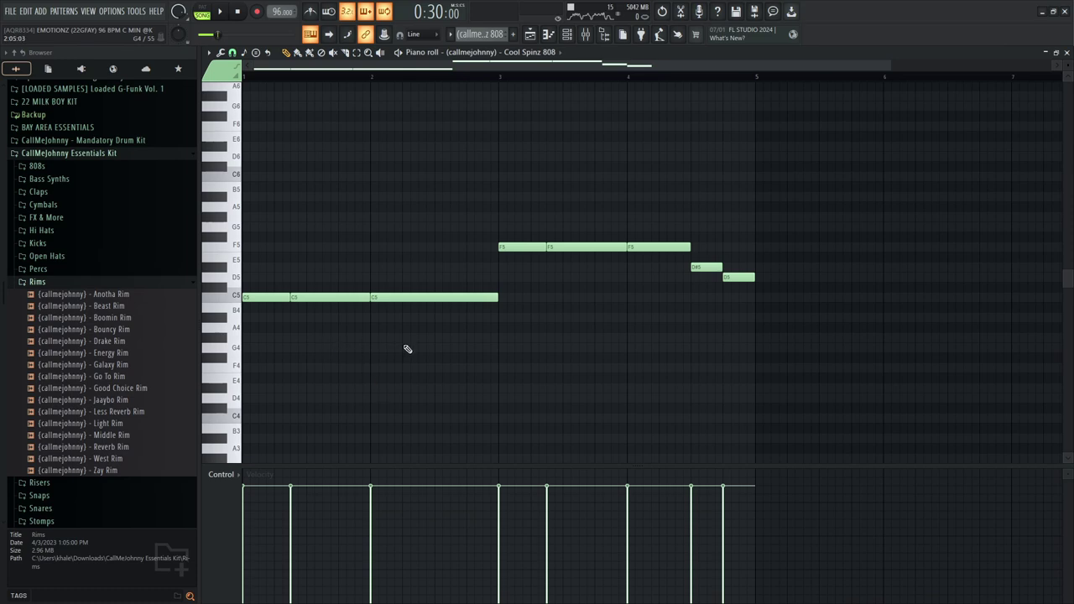
pyautogui.press('space')
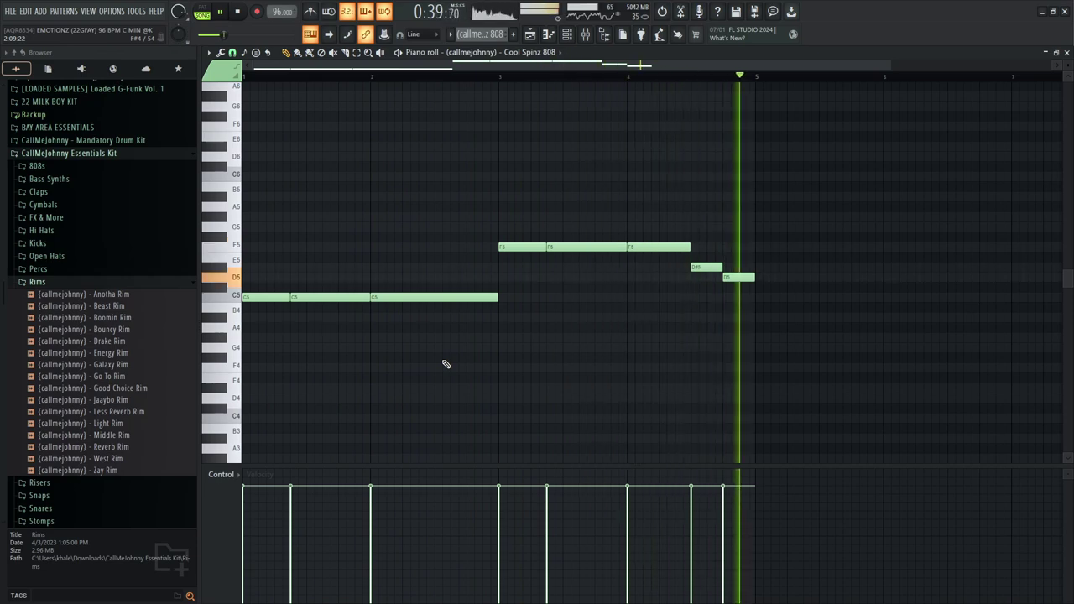
pyautogui.press('space')
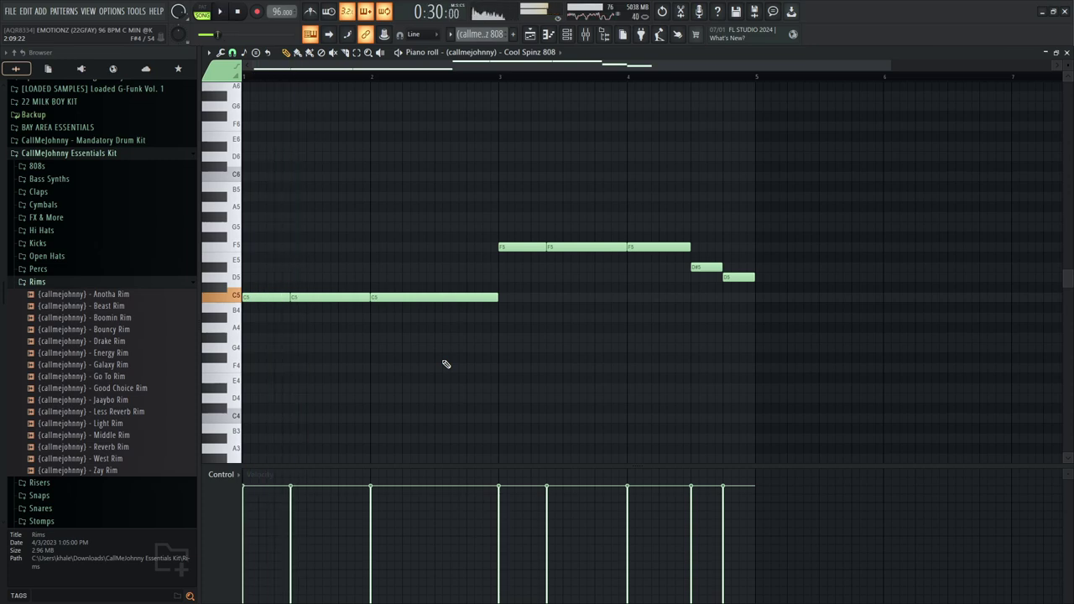
pyautogui.click(567, 34)
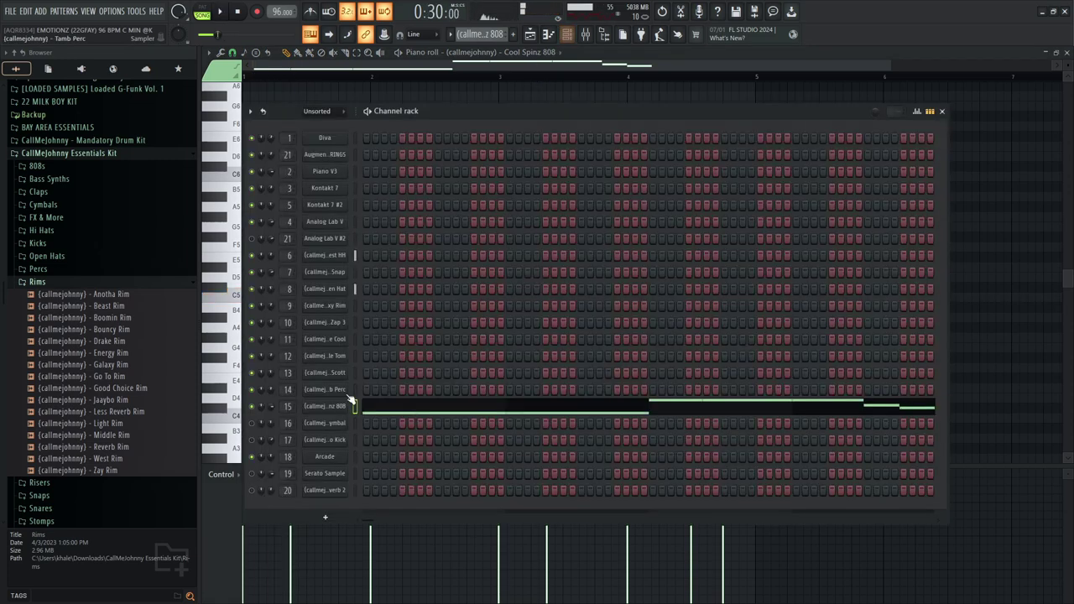
# Enable the LA Cymbal channel, switch to its pattern and examine its sampler settings.
pyautogui.hotkey('ctrl', 'z')
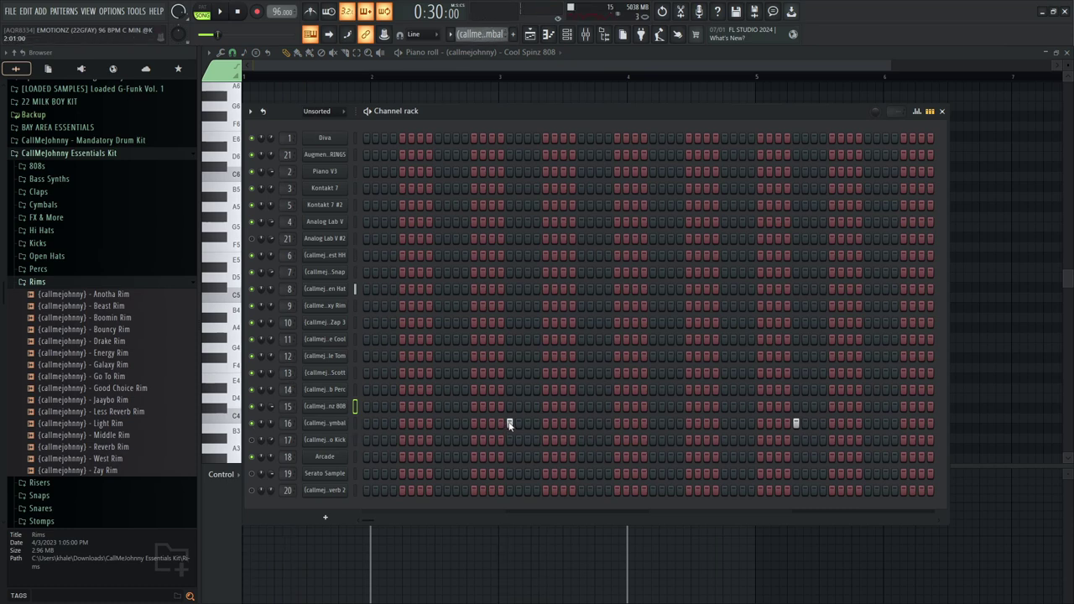
pyautogui.click(324, 423)
pyautogui.click(264, 168)
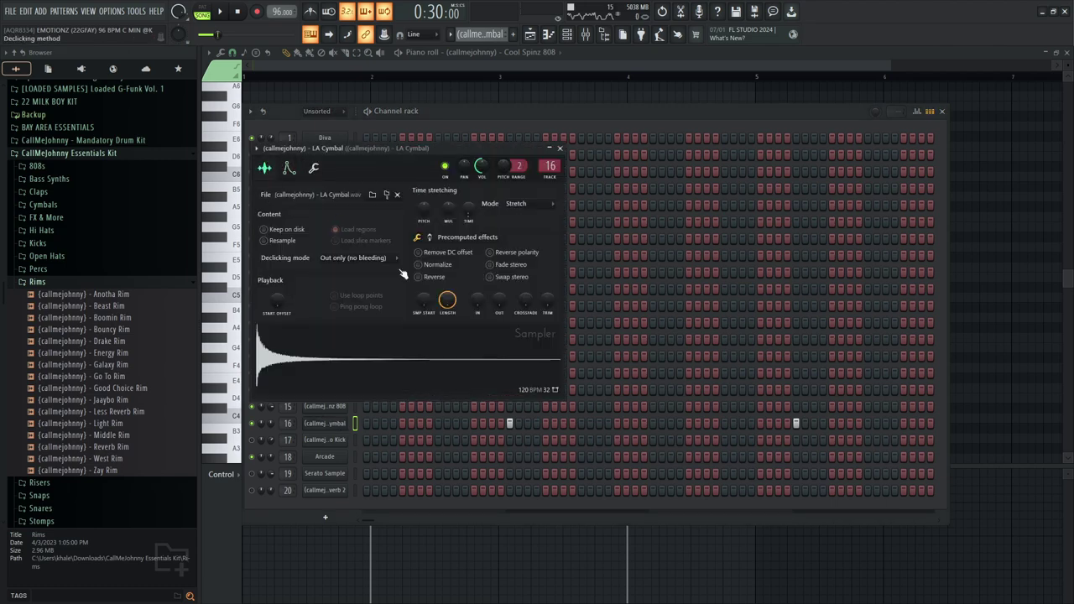
pyautogui.click(560, 148)
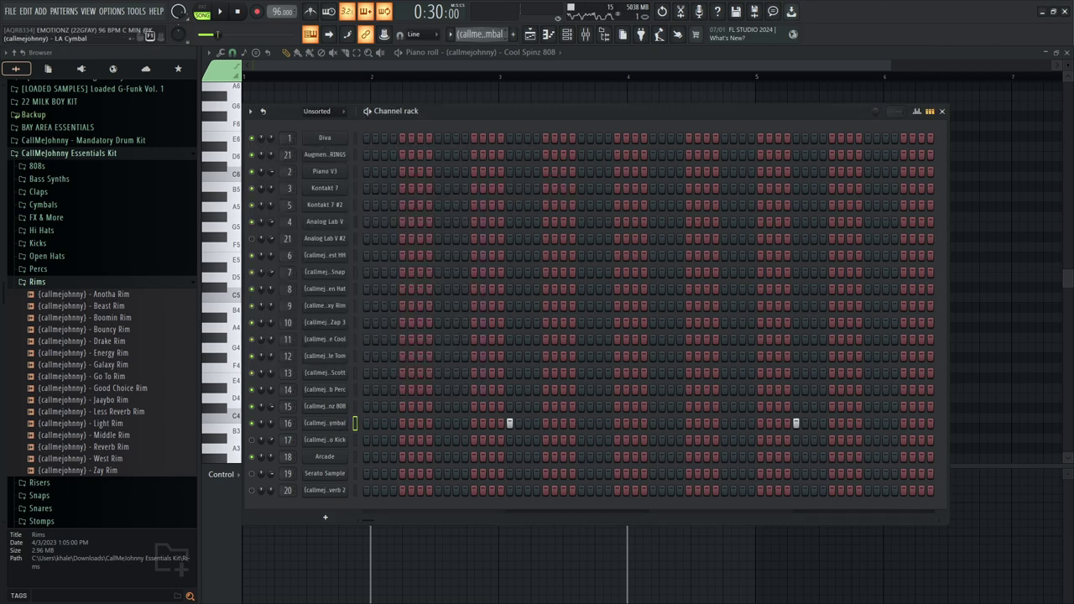
# Switch past the Arcade pattern to OG Stomp Reverb 2, enable its channel and play the song from bar 13.
pyautogui.click(325, 440)
pyautogui.scroll(-3, 478, 34)
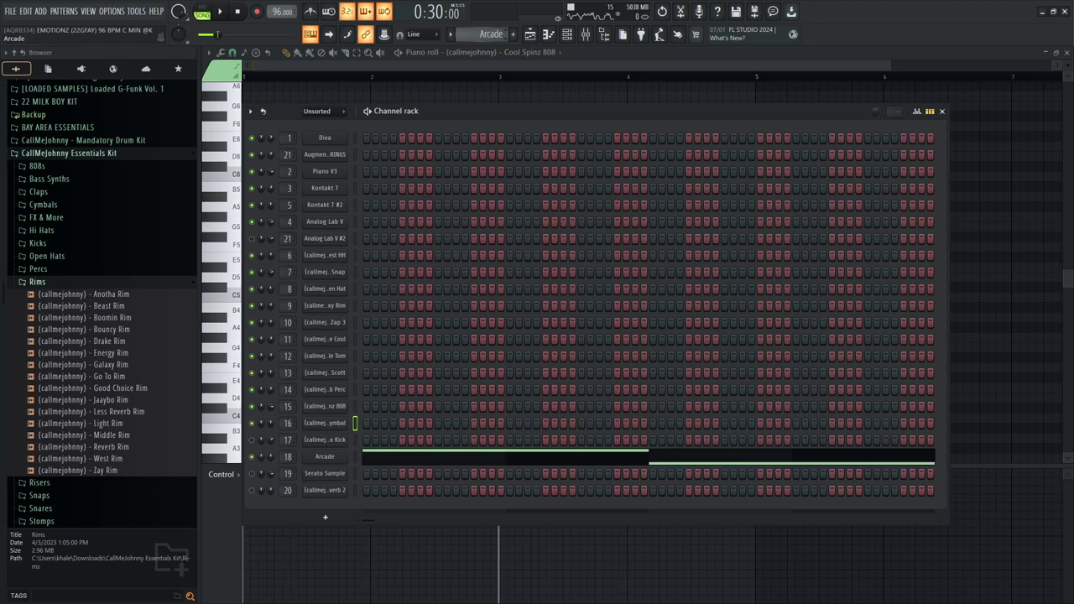
pyautogui.click(251, 491)
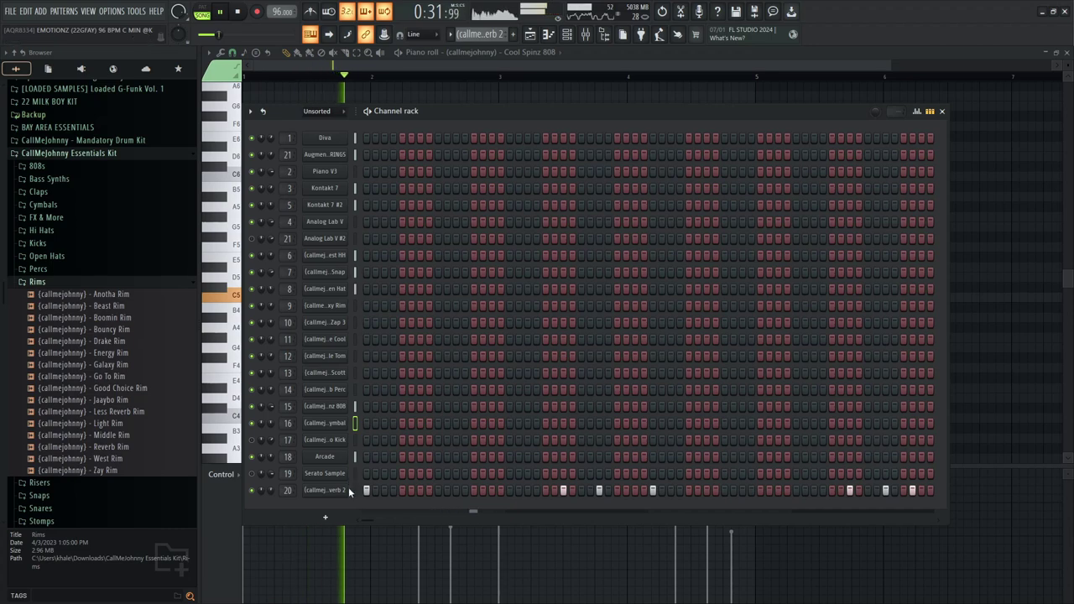
pyautogui.click(326, 491)
pyautogui.click(603, 222)
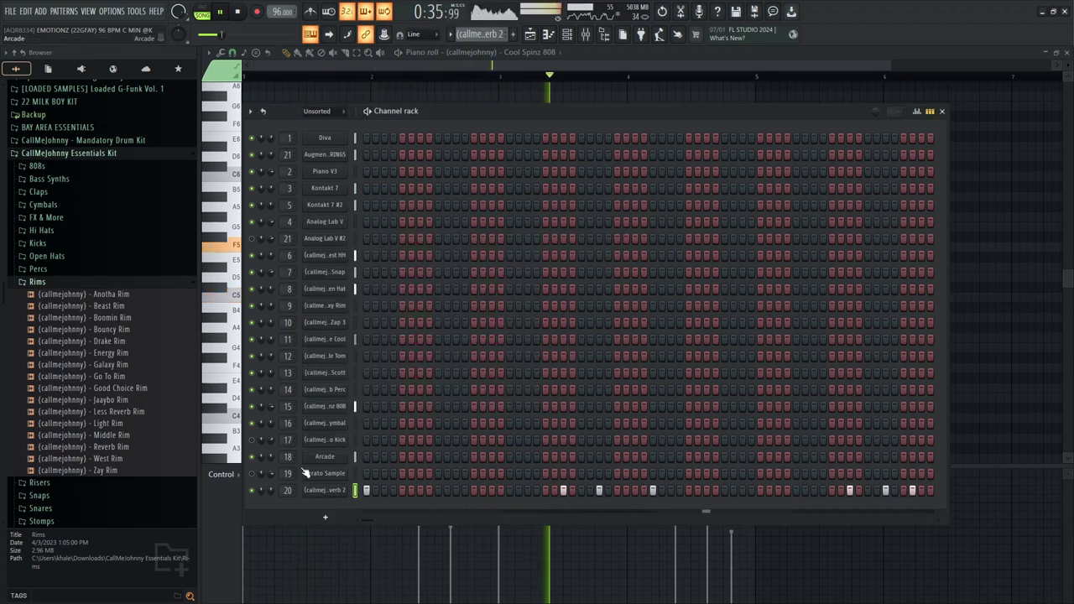
pyautogui.press('space')
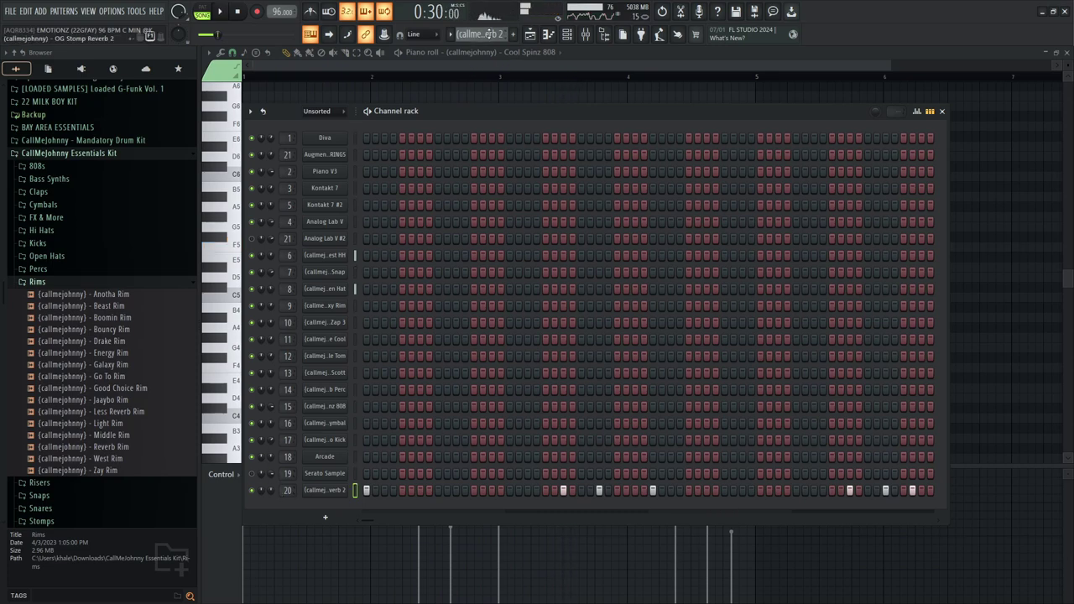
# Switch to the Go To Kick pattern, enable the Serato Sample channel and open its plugin to examine the loaded sample.
pyautogui.press('Up')
pyautogui.press('Up')
pyautogui.press('Up')
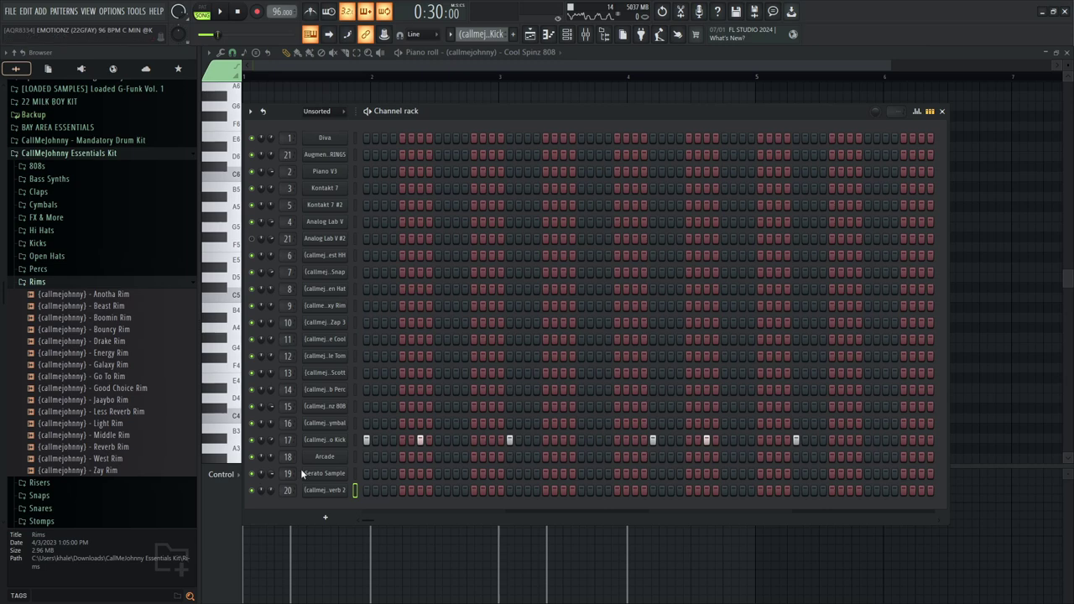
pyautogui.click(332, 475)
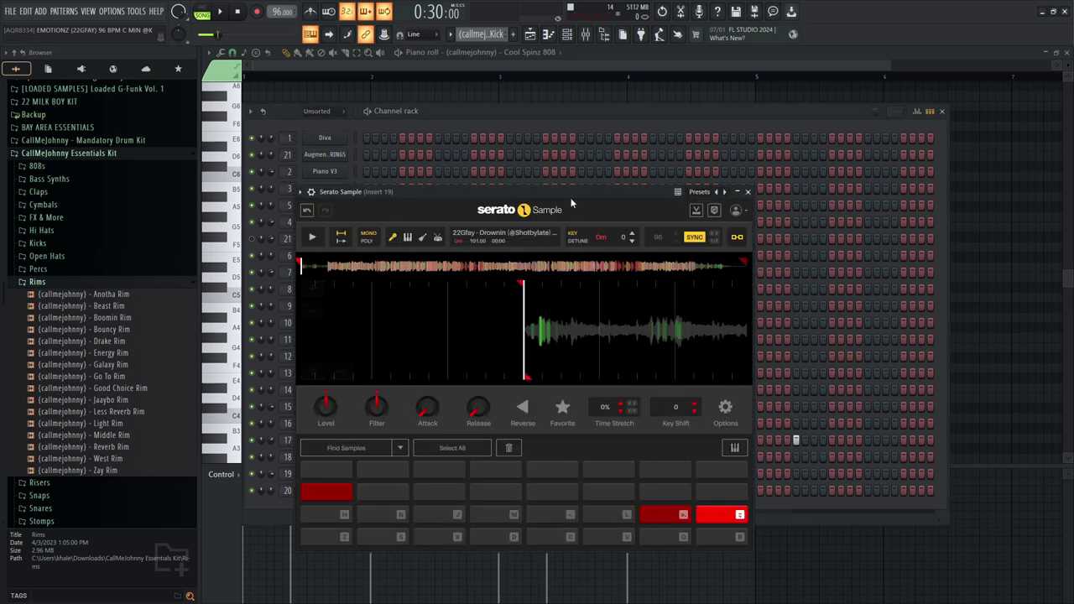
pyautogui.moveTo(568, 204); pyautogui.dragTo(658, 180)
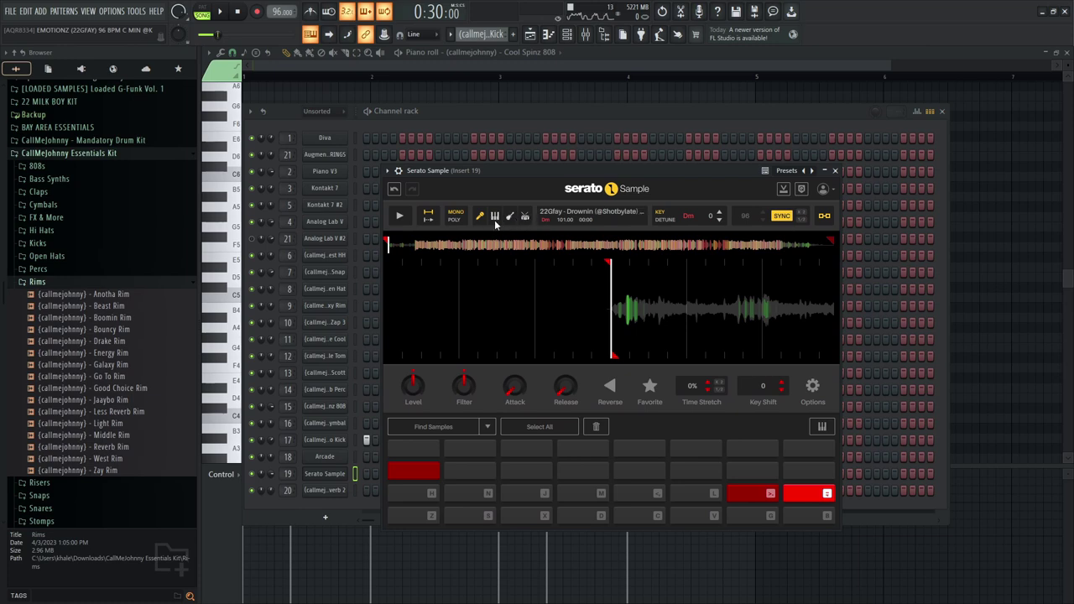
pyautogui.moveTo(644, 172); pyautogui.dragTo(641, 154)
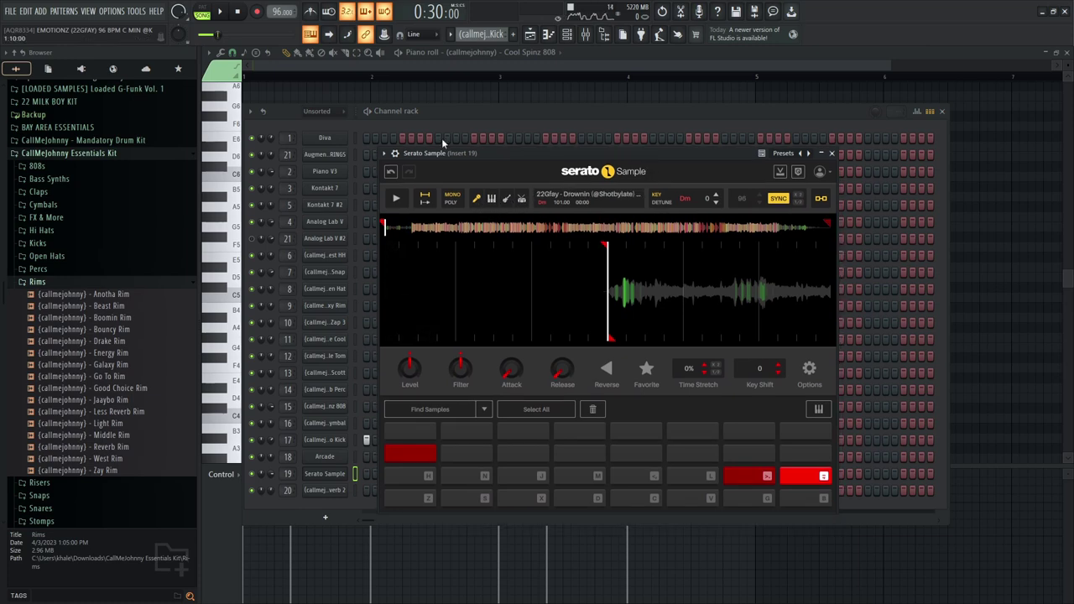
# Examine the consolidated Pattern 32 audio on Track 21 and Pattern 32's Serato Sample note in the piano roll.
pyautogui.press('F5')
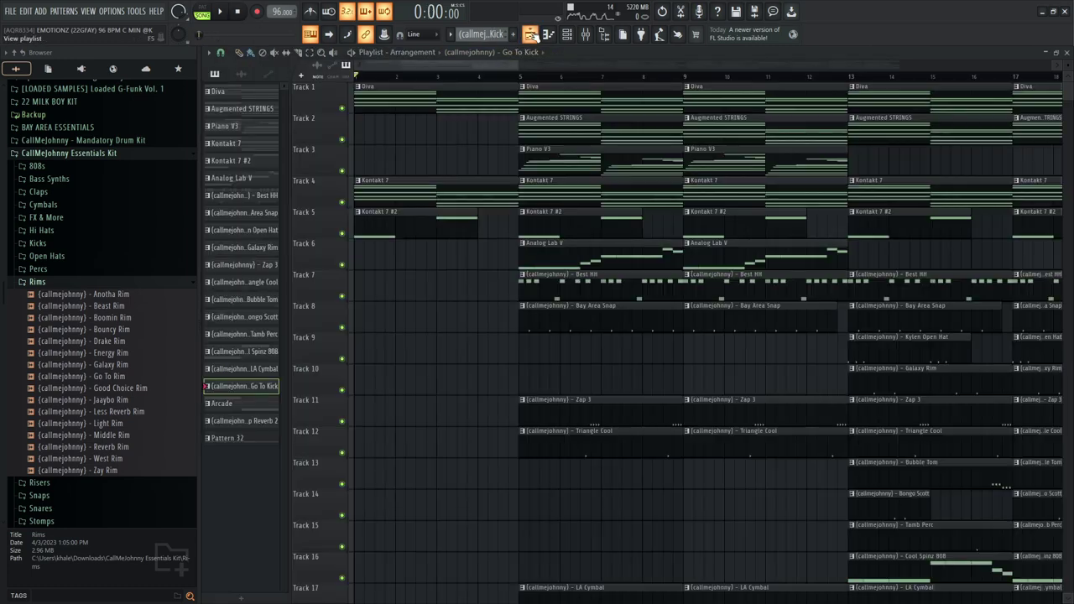
pyautogui.scroll(-6, 372, 504)
pyautogui.click(339, 454)
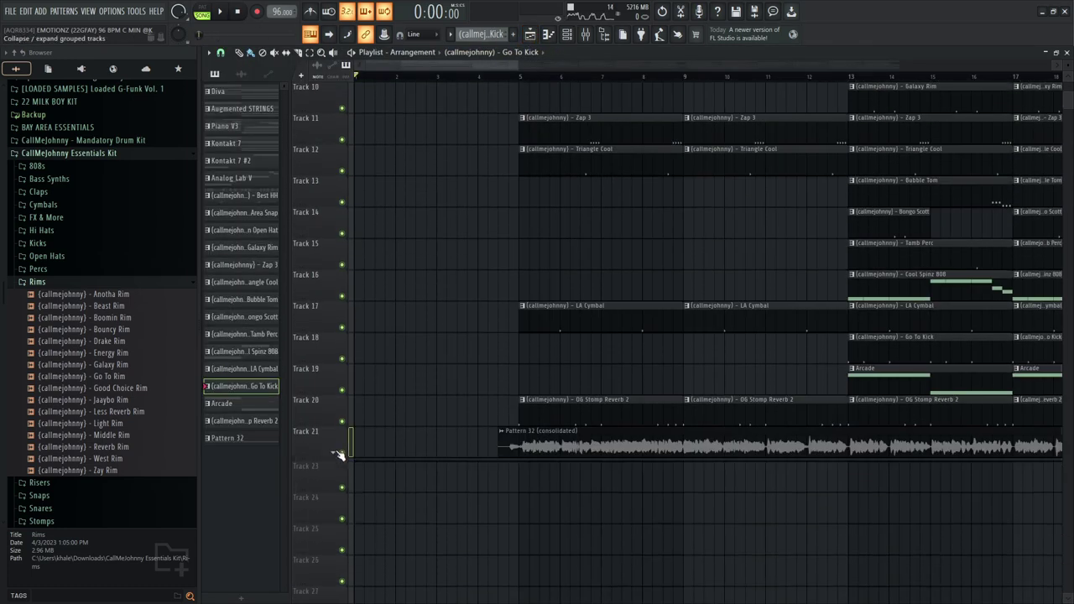
pyautogui.press('F7')
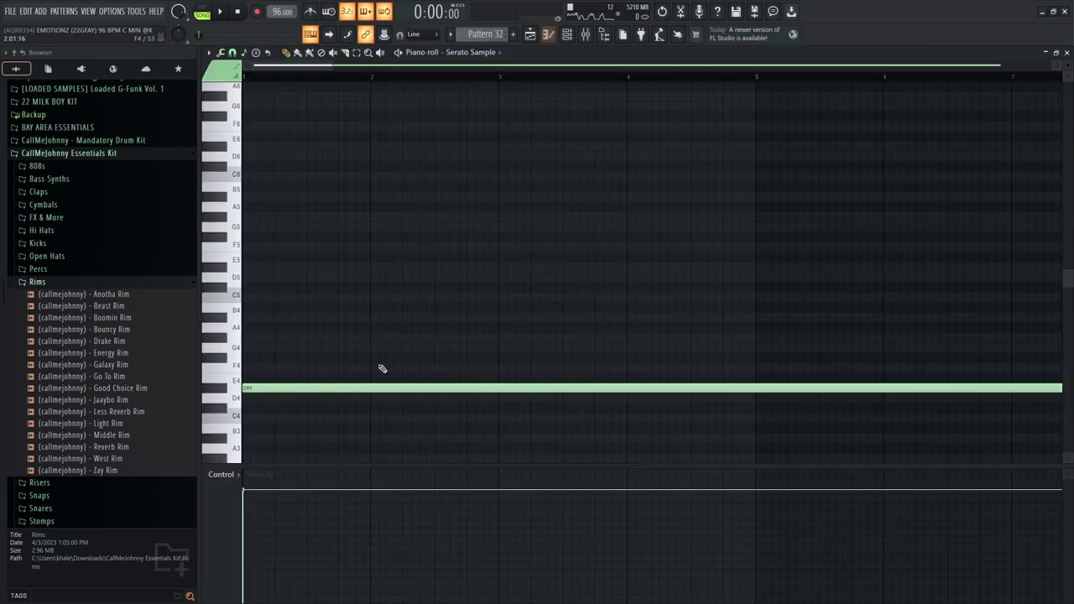
pyautogui.click(579, 34)
pyautogui.press('F5')
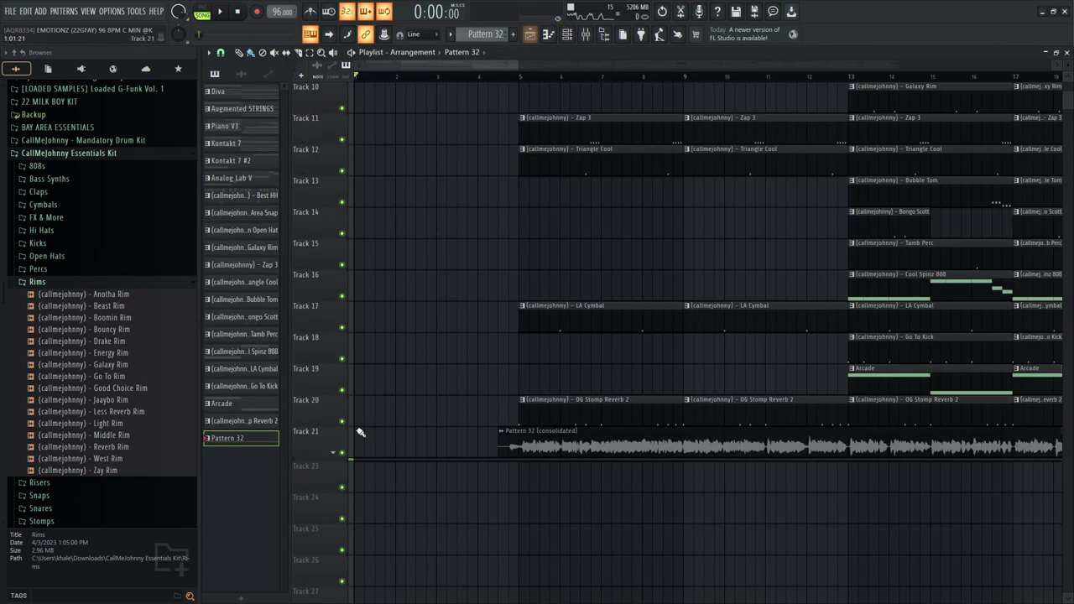
# Mute Track 21, which holds the consolidated Pattern 32 audio, in the playlist.
pyautogui.click(343, 454)
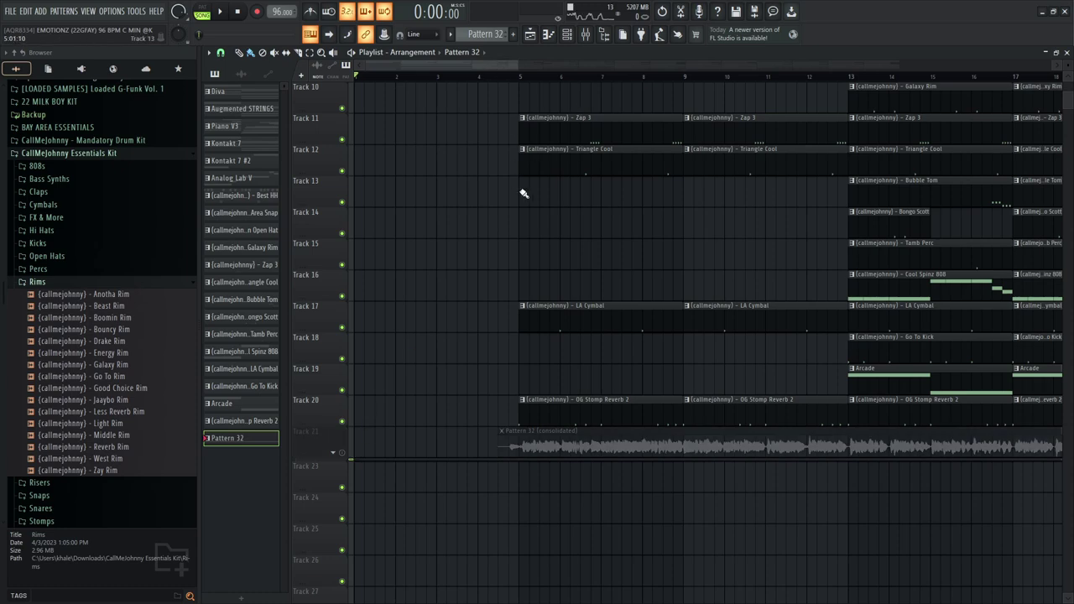
pyautogui.scroll(3, 529, 151)
pyautogui.moveTo(518, 62); pyautogui.dragTo(613, 62)
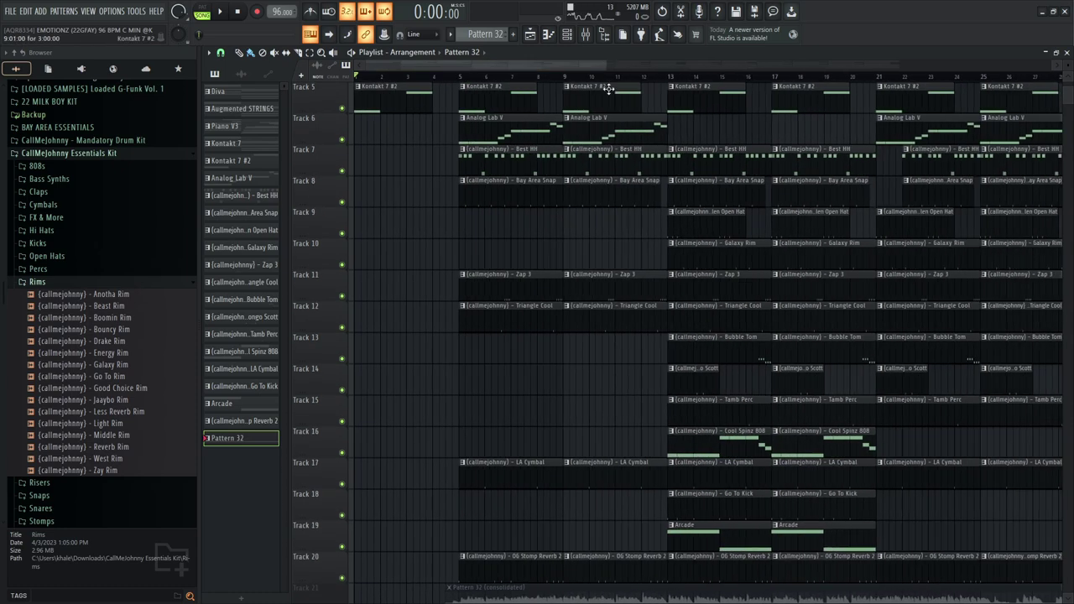
# Reopen the Serato Sample plugin, move its window clear and play the loaded sample along with the song.
pyautogui.click(568, 35)
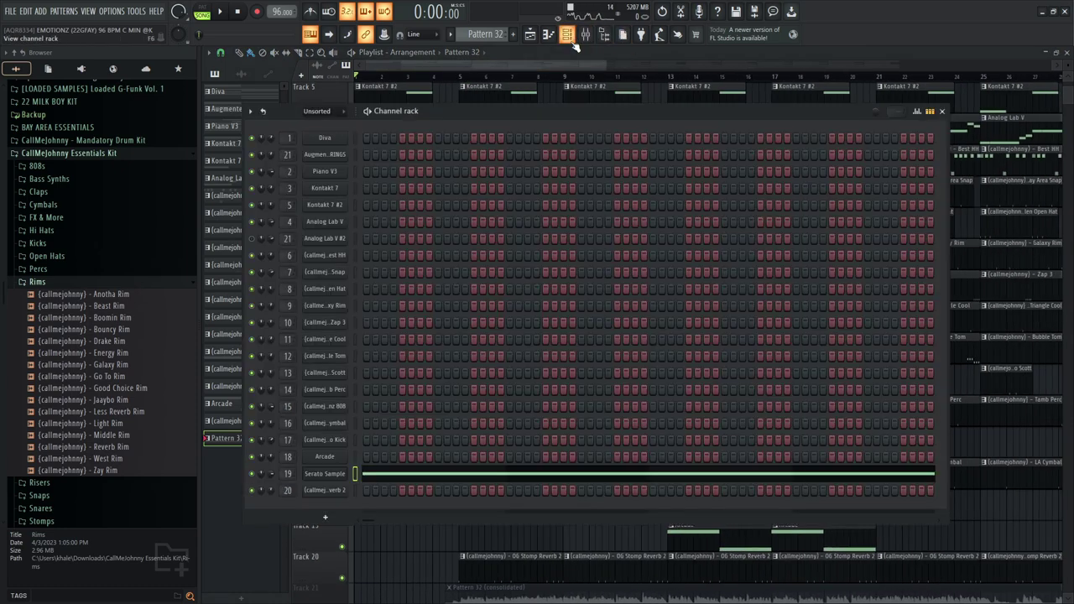
pyautogui.click(324, 474)
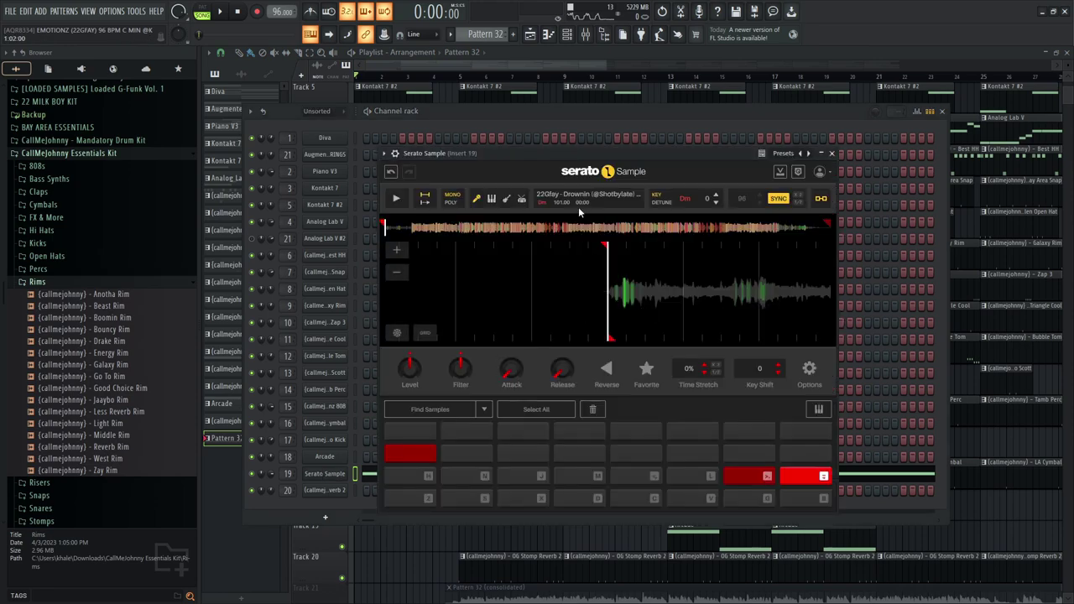
pyautogui.moveTo(564, 152); pyautogui.dragTo(595, 151)
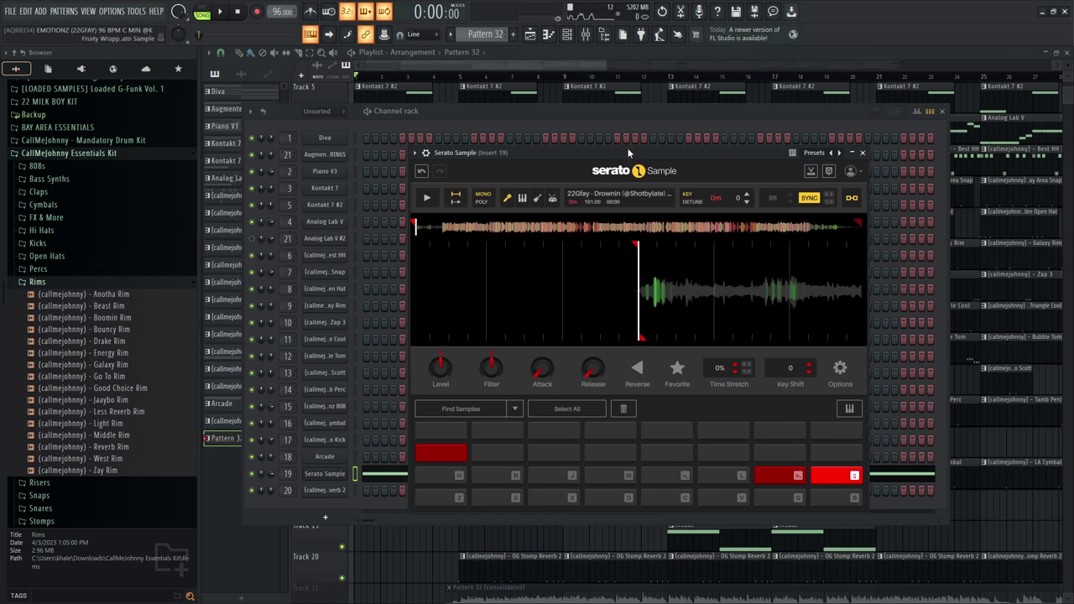
pyautogui.moveTo(626, 150); pyautogui.dragTo(626, 130)
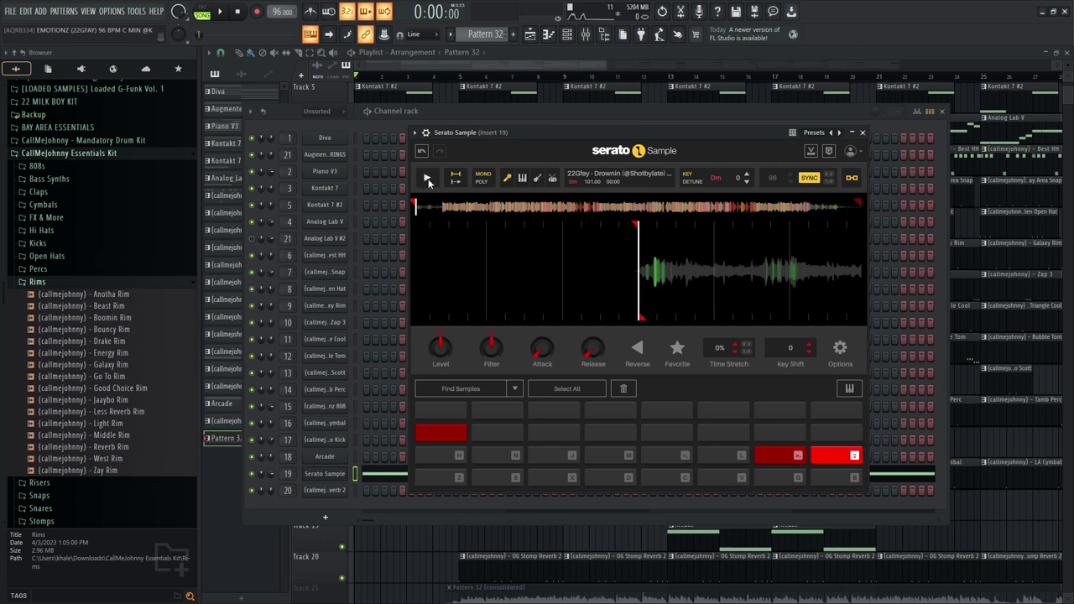
pyautogui.click(428, 180)
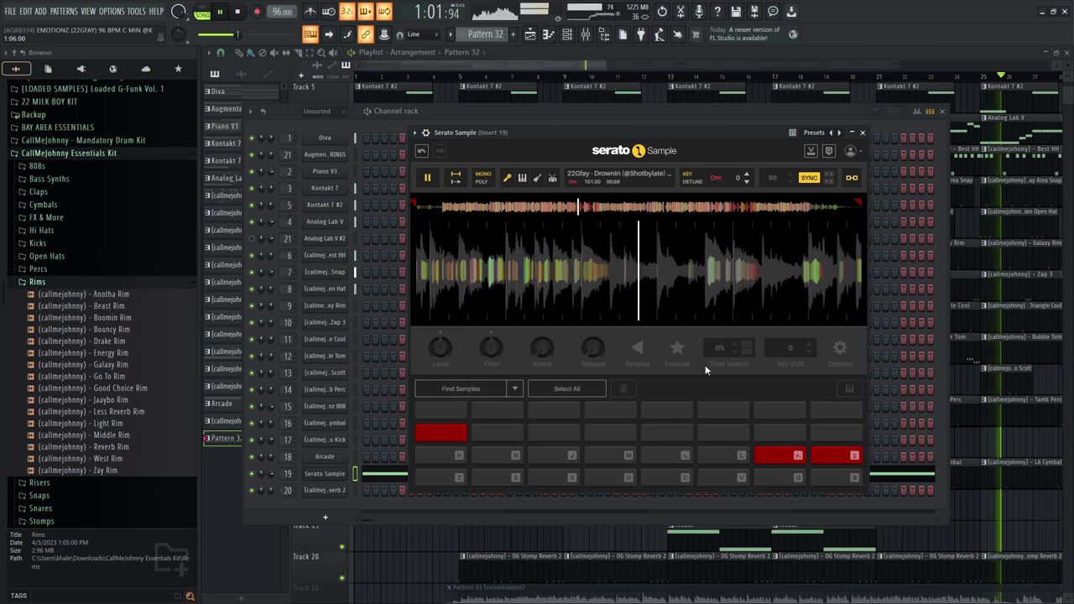
pyautogui.click(694, 65)
pyautogui.press('space')
# Play the song from the beginning and examine how the clips are arranged across all the playlist tracks.
pyautogui.scroll(4, 440, 275)
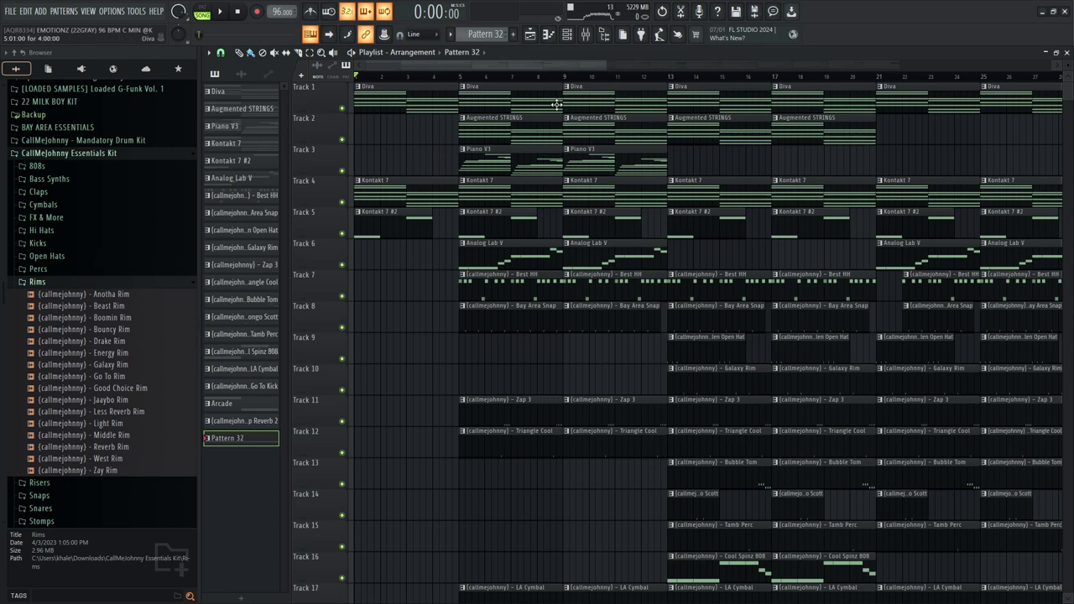
pyautogui.moveTo(603, 65); pyautogui.dragTo(503, 246)
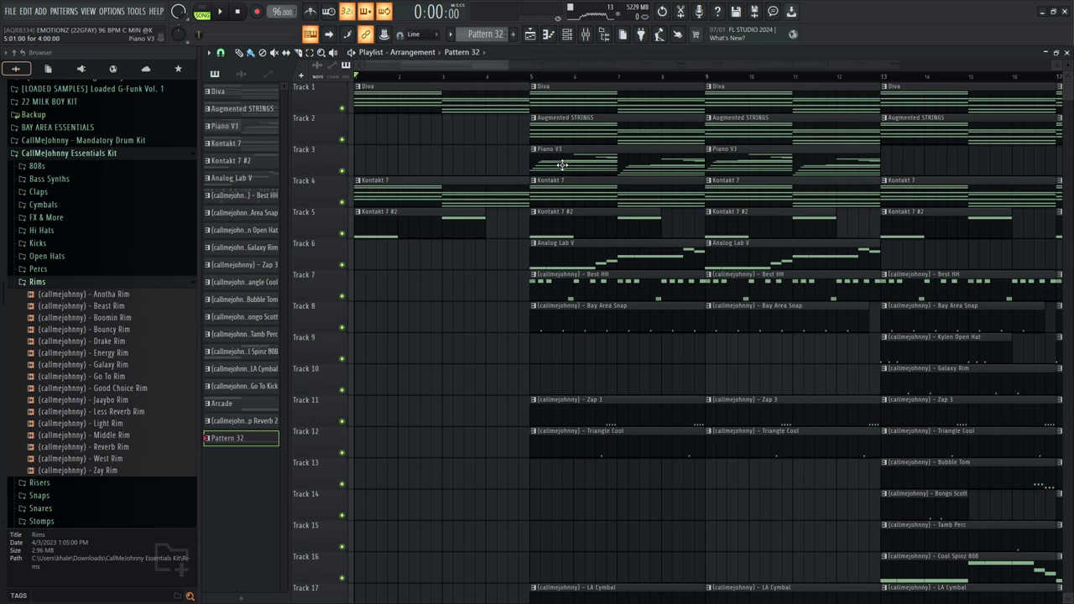
pyautogui.scroll(-3, 563, 165)
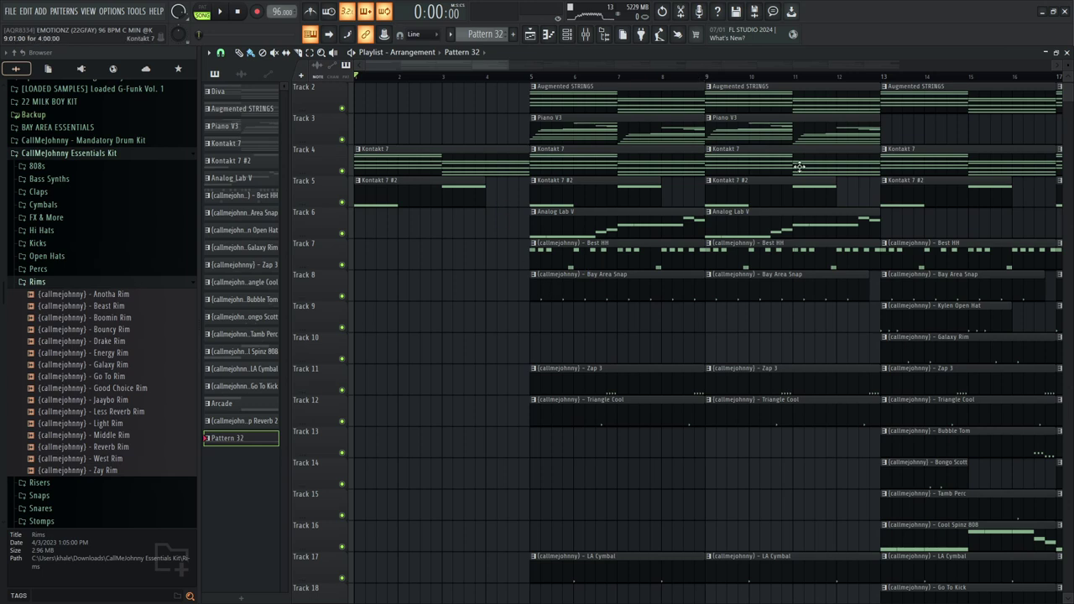
pyautogui.scroll(-2, 780, 271)
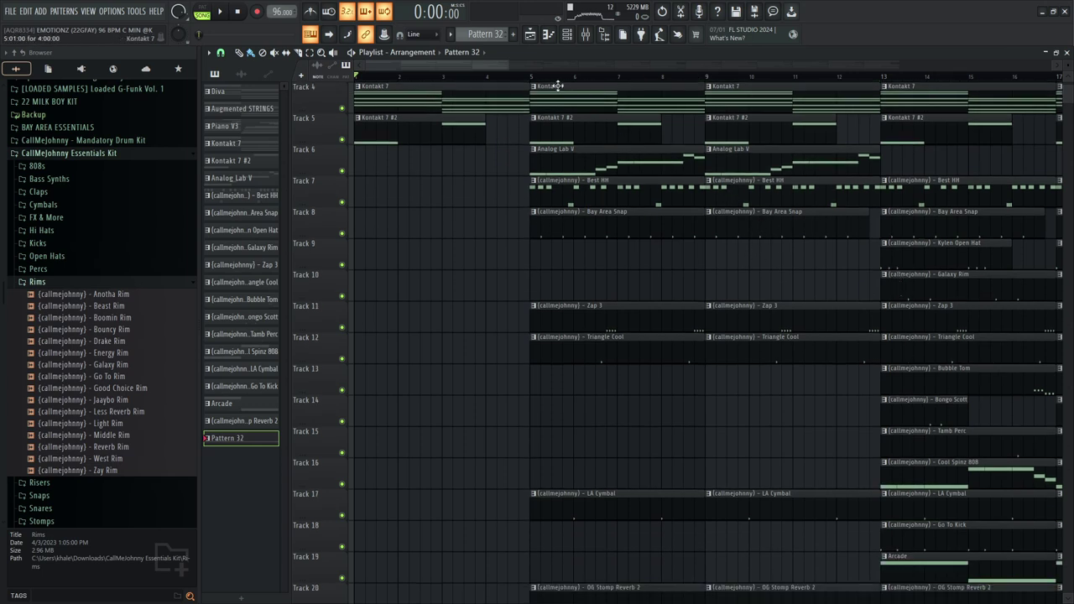
pyautogui.press('space')
pyautogui.scroll(-5, 534, 208)
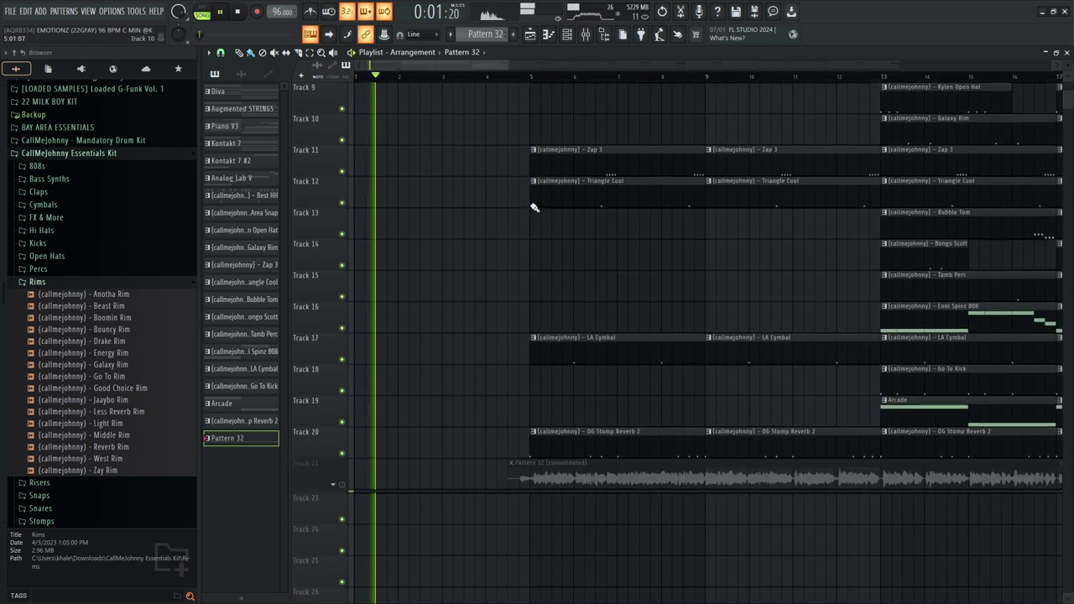
pyautogui.scroll(8, 534, 207)
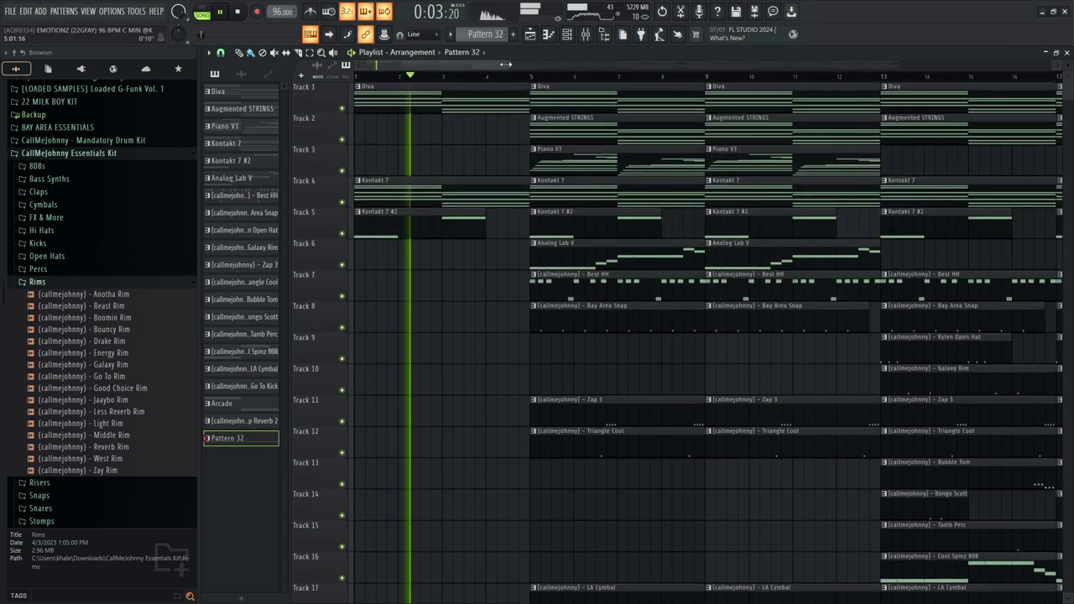
pyautogui.moveTo(534, 66); pyautogui.dragTo(687, 66)
pyautogui.scroll(-9, 568, 209)
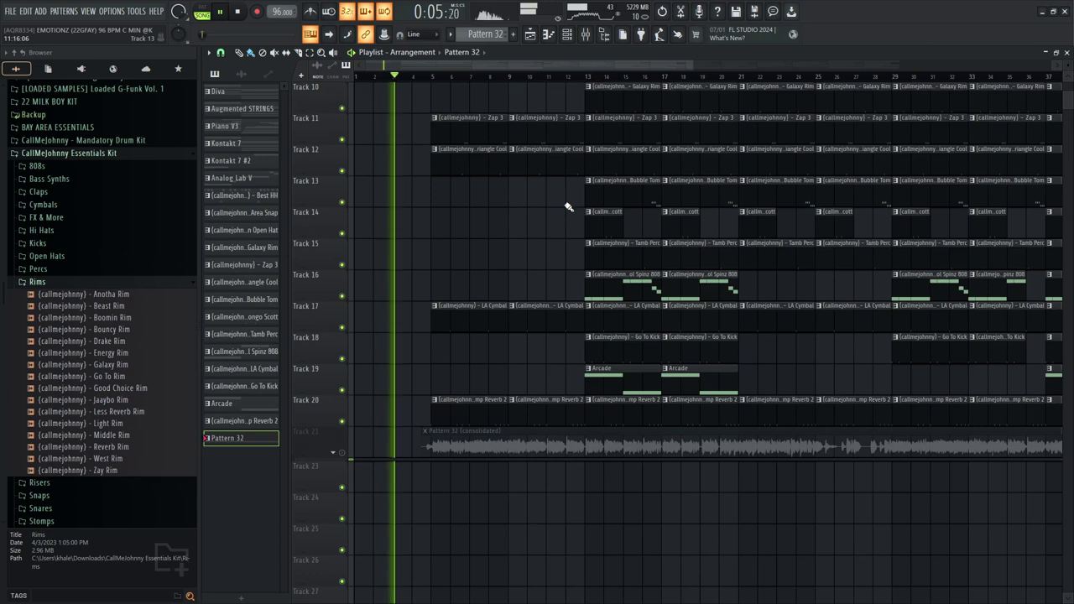
pyautogui.scroll(9, 568, 198)
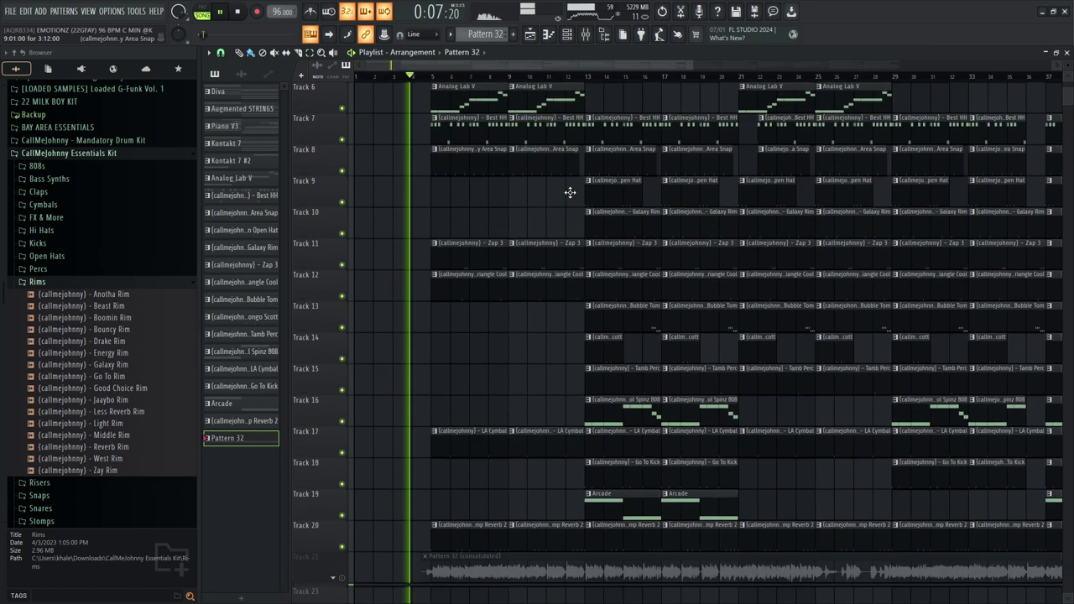
pyautogui.scroll(-9, 571, 218)
pyautogui.scroll(-1, 570, 252)
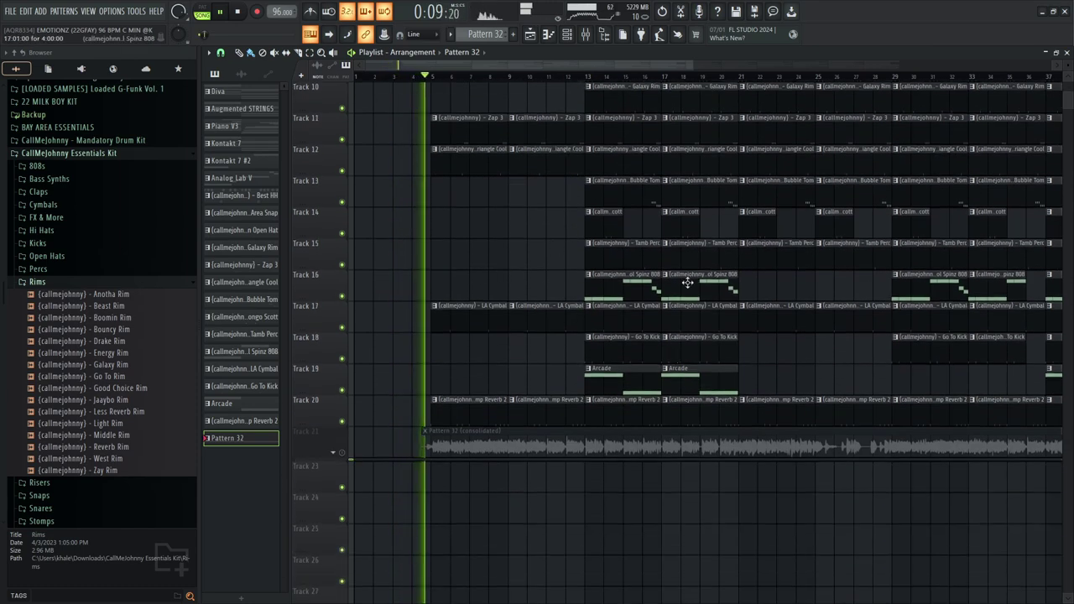
pyautogui.scroll(4, 663, 369)
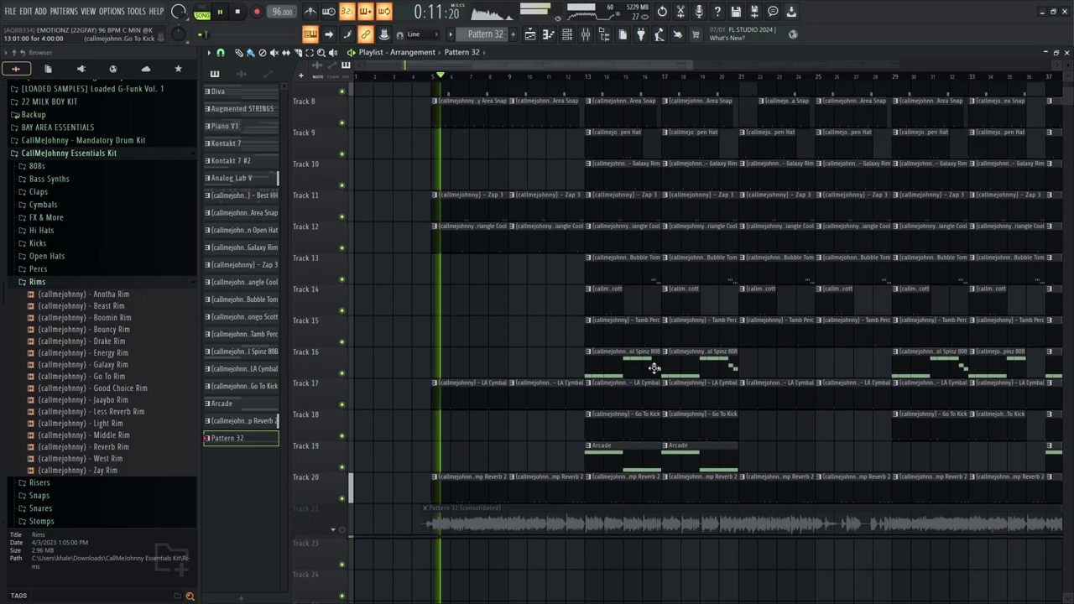
# Shorten the second Best HH, Bay Area Snap and Triangle Cool clips so they end at bar 12.
pyautogui.scroll(5, 655, 368)
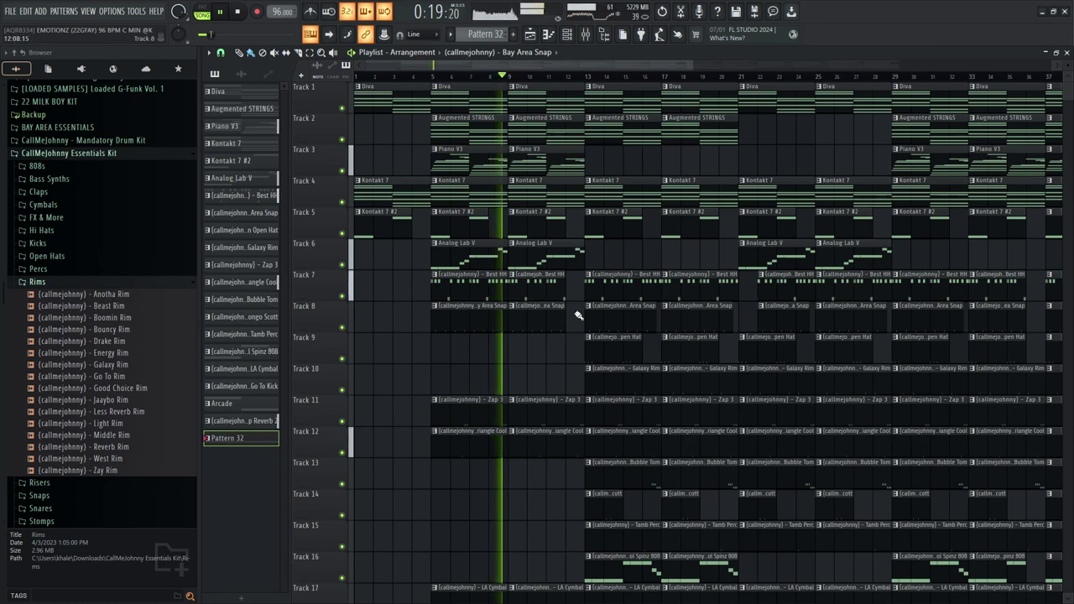
pyautogui.scroll(-3, 577, 316)
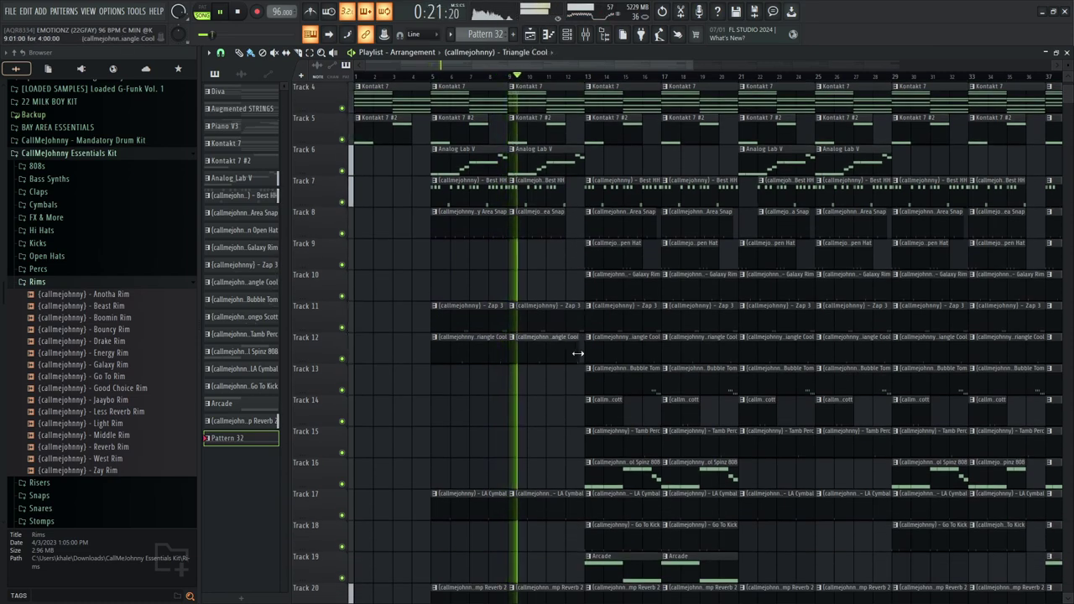
pyautogui.scroll(-2, 573, 369)
pyautogui.scroll(-3, 578, 415)
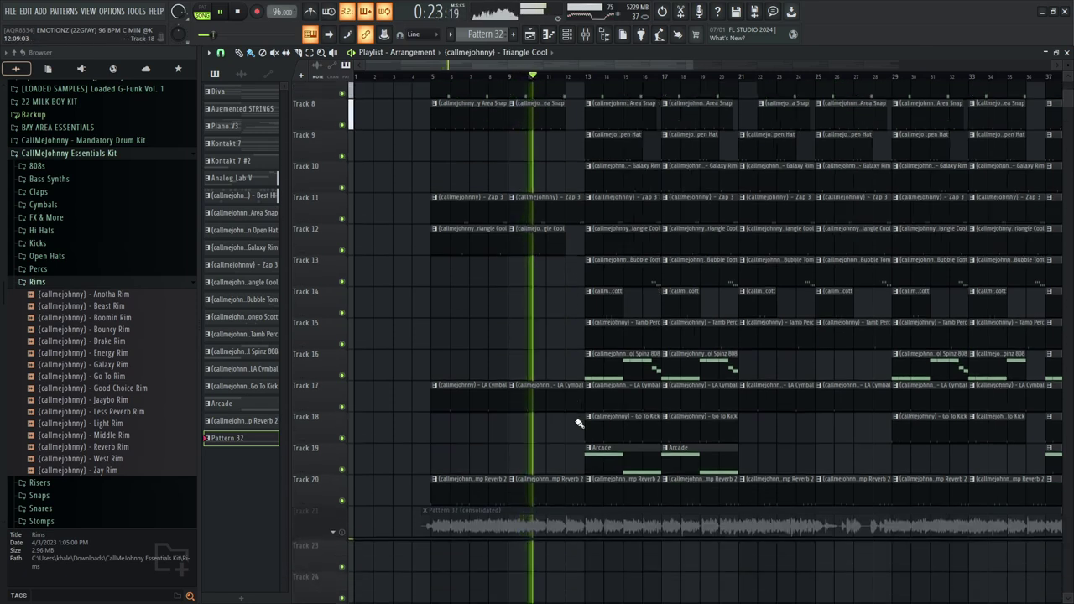
# Shorten the second Analog Lab V clip on Track 6 so it ends at bar 12.
pyautogui.scroll(4, 577, 397)
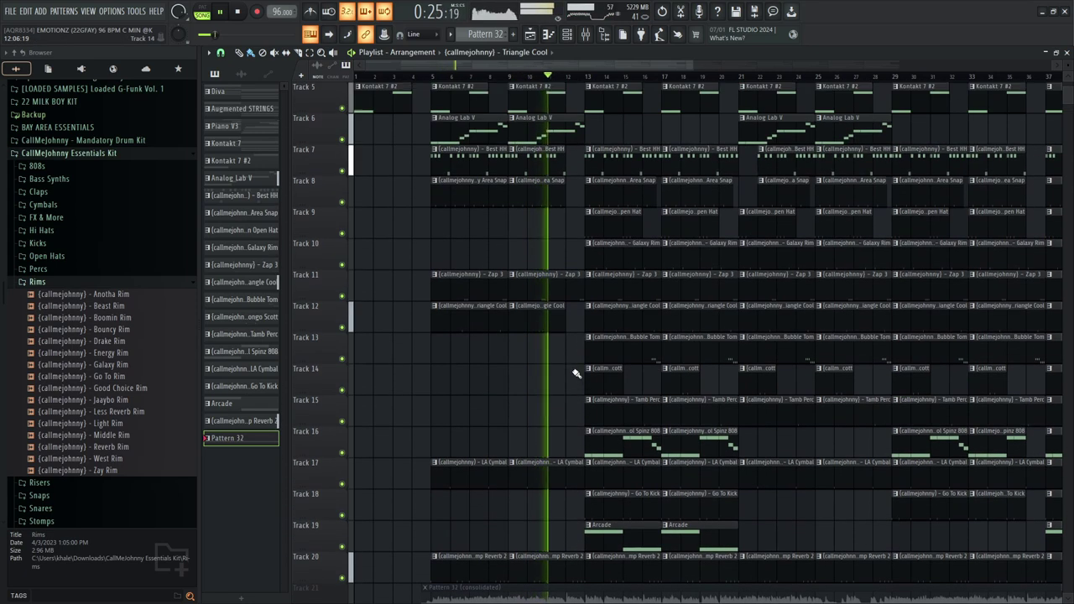
pyautogui.scroll(3, 578, 374)
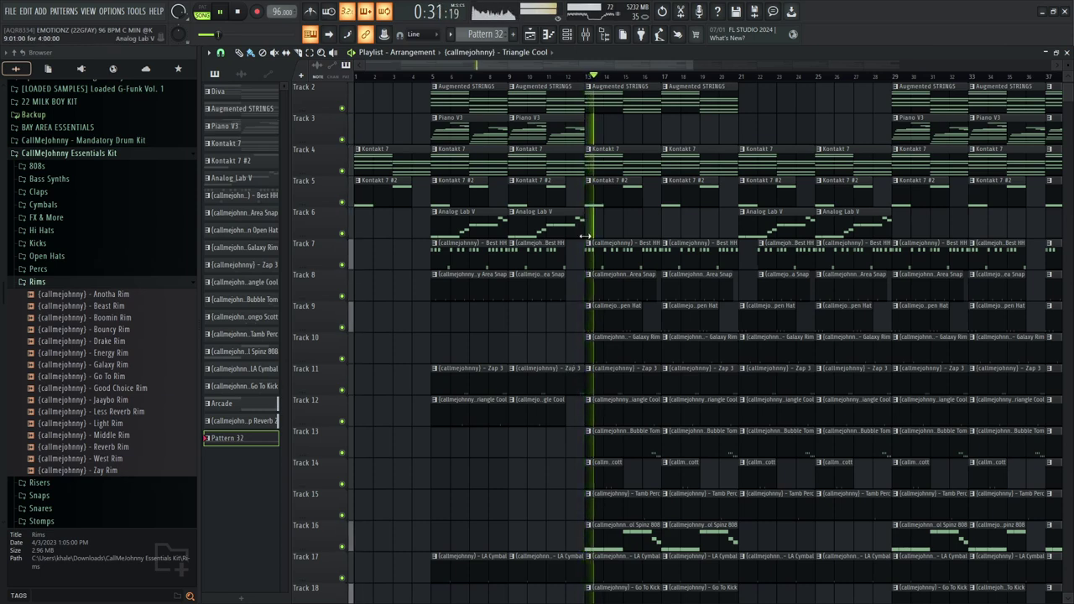
pyautogui.moveTo(585, 231); pyautogui.dragTo(567, 232)
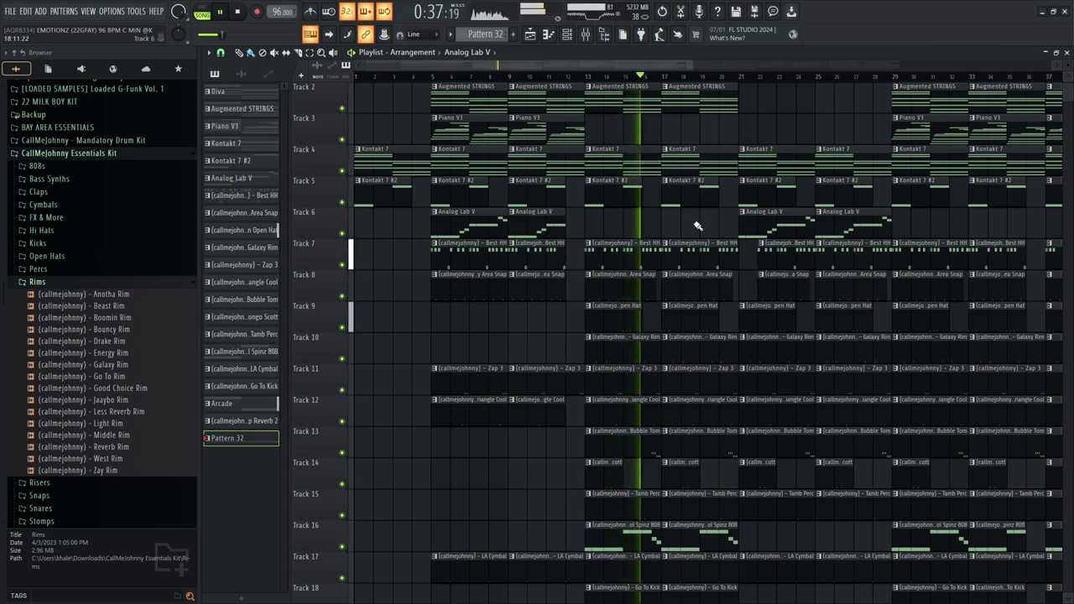
# Shorten the Best HH and Bay Area Snap clips that start at bar 17 to about three and a half bars.
pyautogui.scroll(-1, 695, 226)
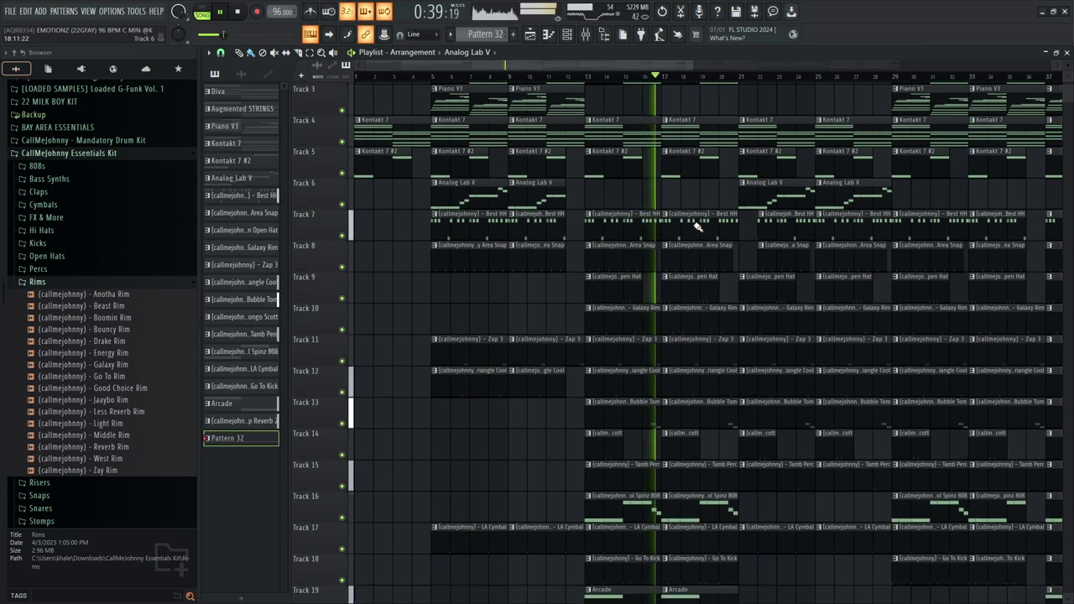
pyautogui.click(719, 237)
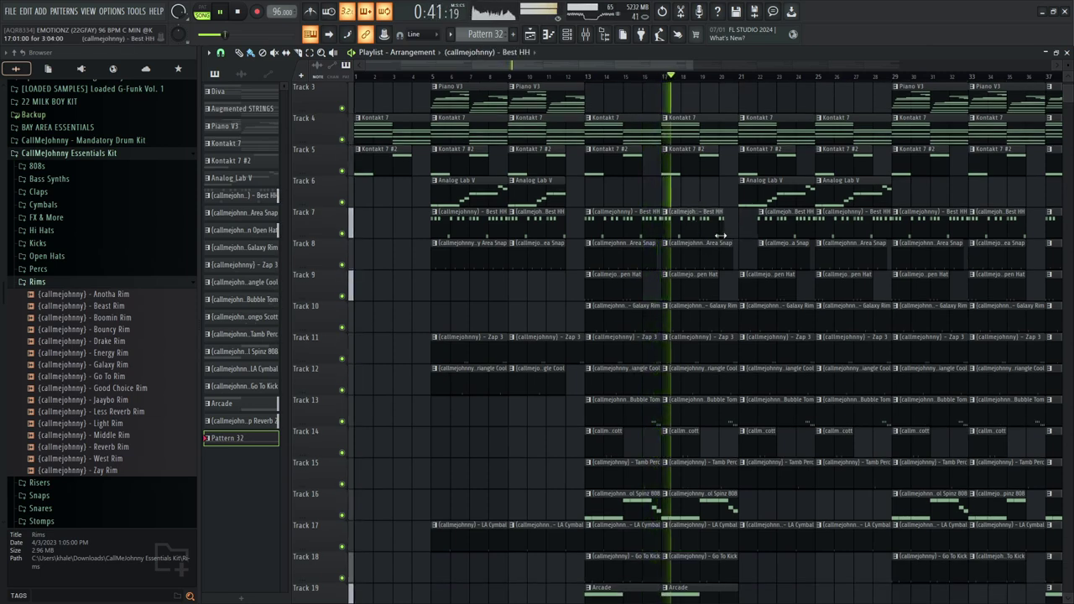
pyautogui.click(724, 264)
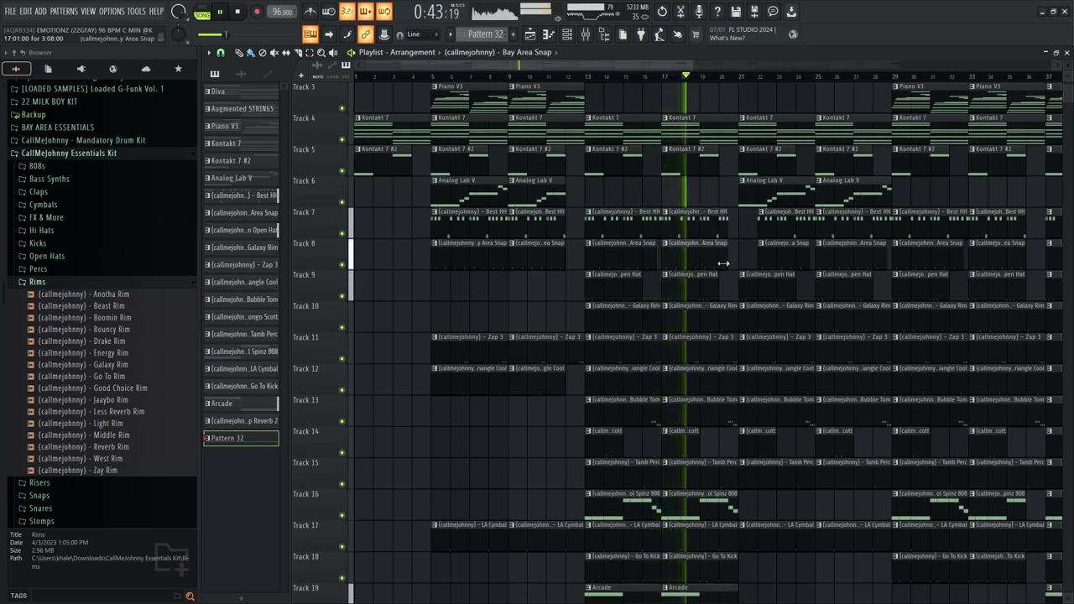
# Listen to the song past bar 21, stop playback and look over the clips on all playlist tracks.
pyautogui.scroll(-1, 738, 248)
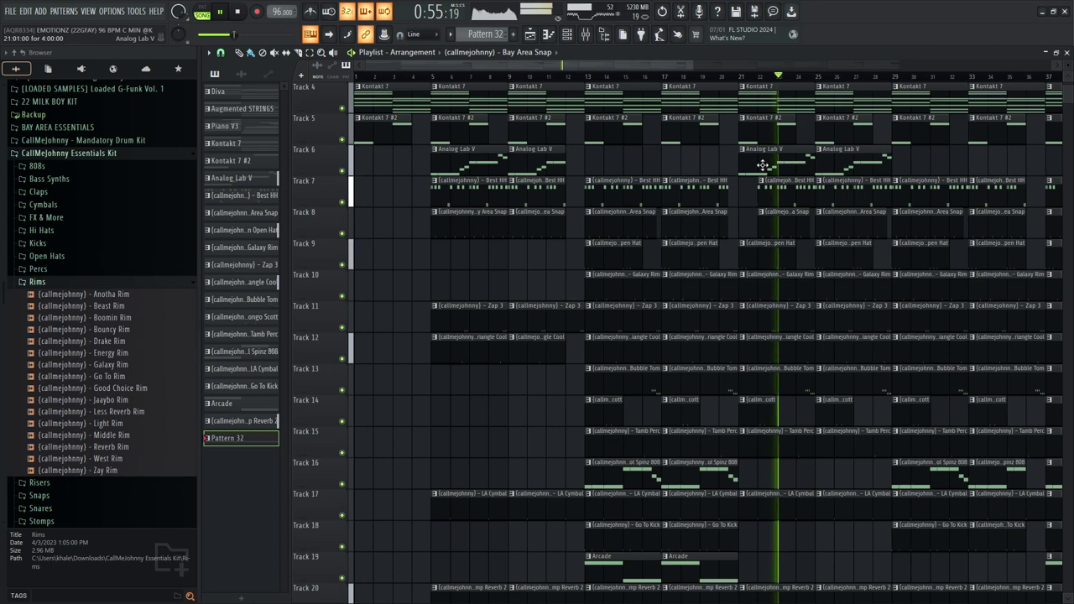
pyautogui.click(567, 34)
pyautogui.click(567, 34)
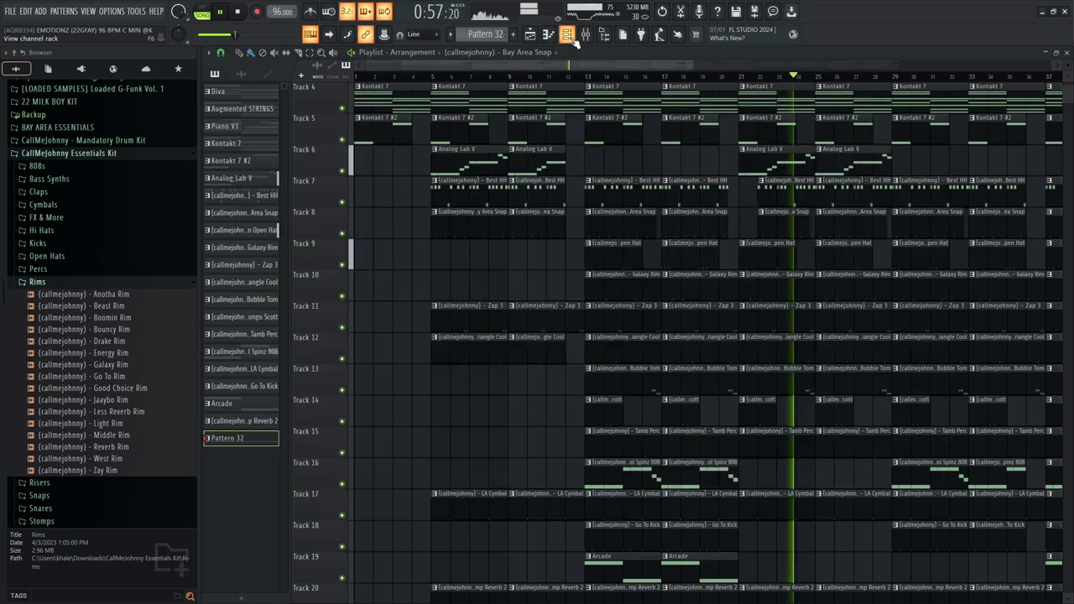
pyautogui.press('space')
pyautogui.press('capslock')
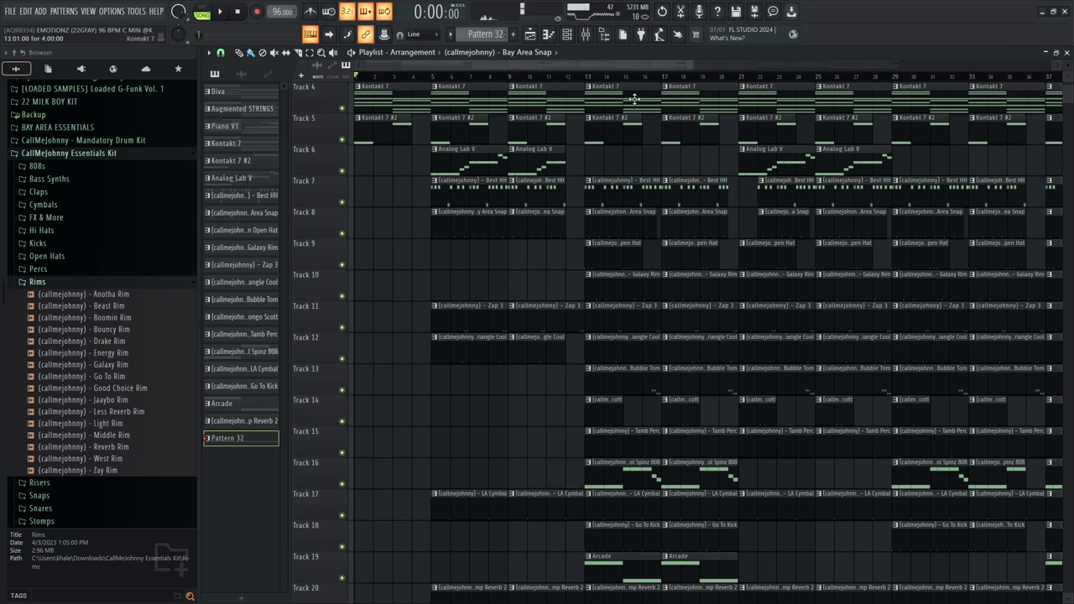
pyautogui.scroll(-5, 612, 322)
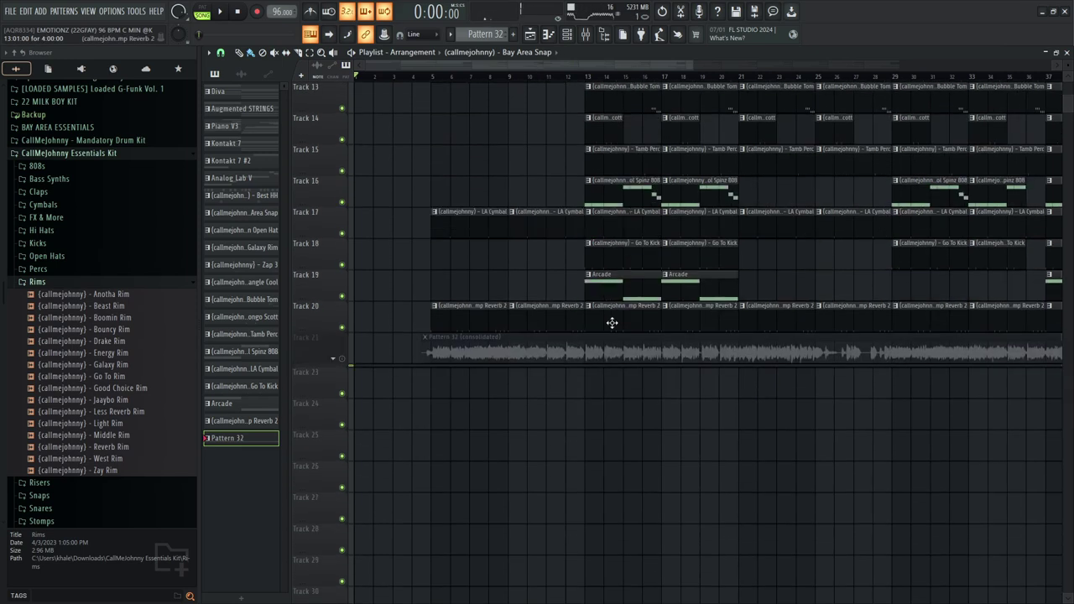
pyautogui.scroll(7, 479, 328)
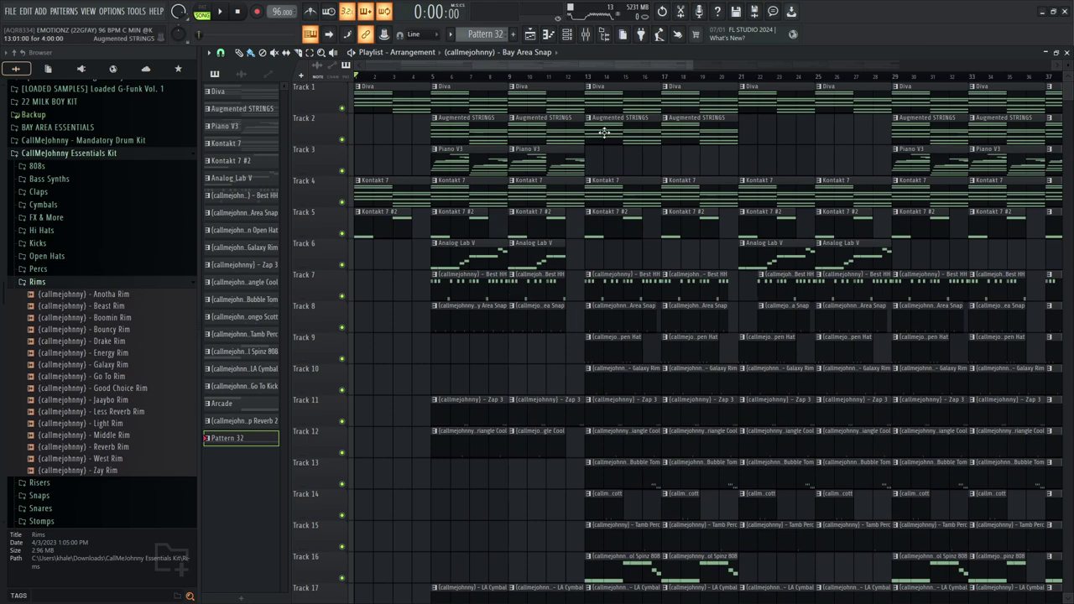
# Open the mixer and inspect the Fruity soft clipper on the Master track, closing its window when done.
pyautogui.click(574, 42)
pyautogui.click(576, 44)
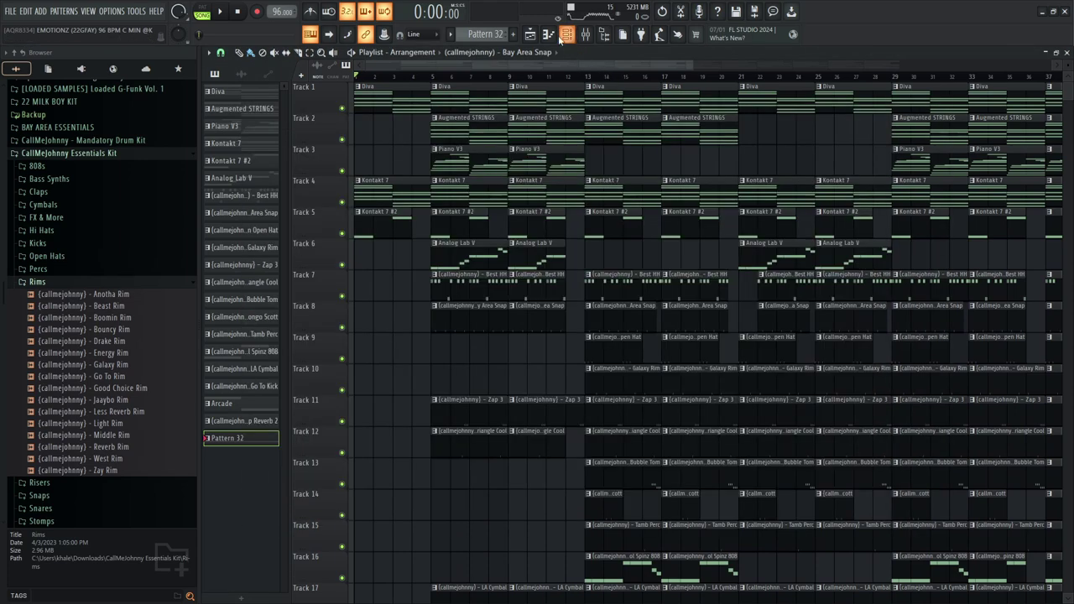
pyautogui.click(548, 34)
pyautogui.click(548, 34)
pyautogui.click(575, 40)
pyautogui.click(576, 40)
pyautogui.click(589, 39)
pyautogui.click(245, 193)
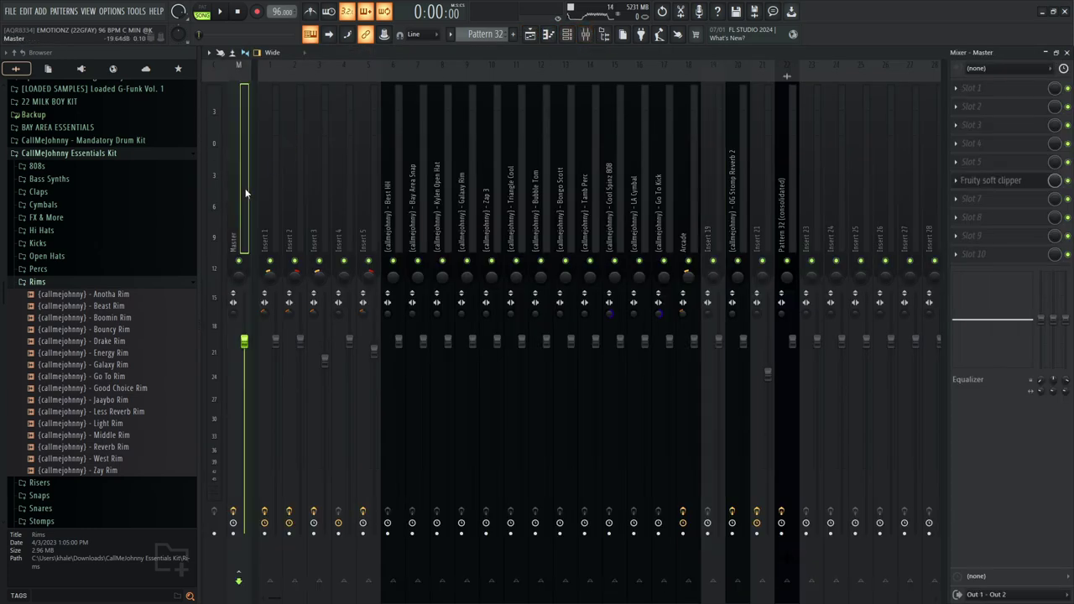
pyautogui.click(990, 183)
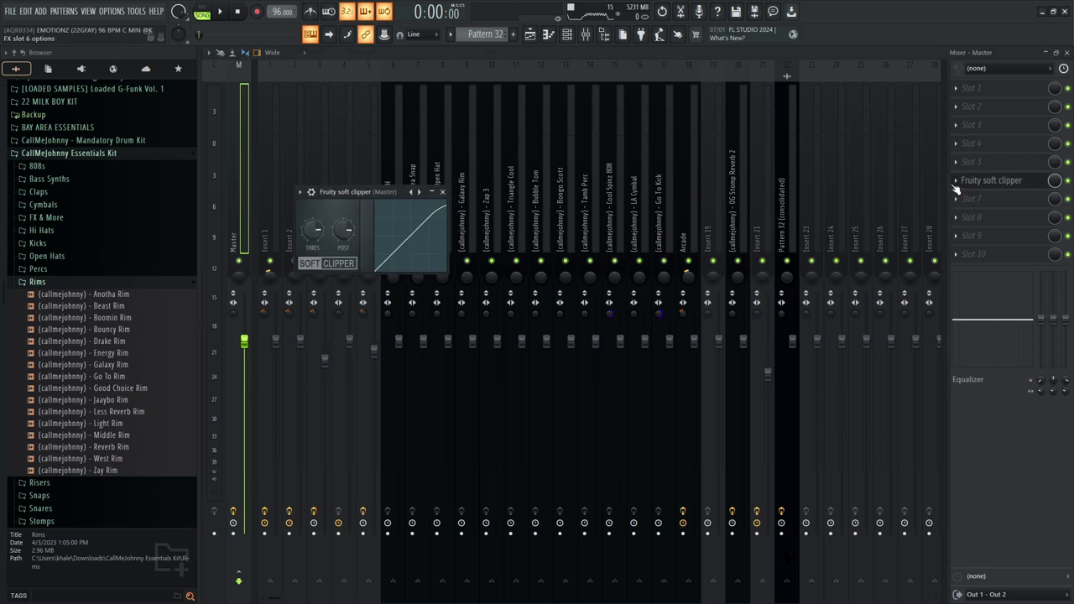
pyautogui.click(443, 191)
# Check the effect slots of the Go To Kick and Cool Spinz 808 mixer tracks.
pyautogui.click(671, 257)
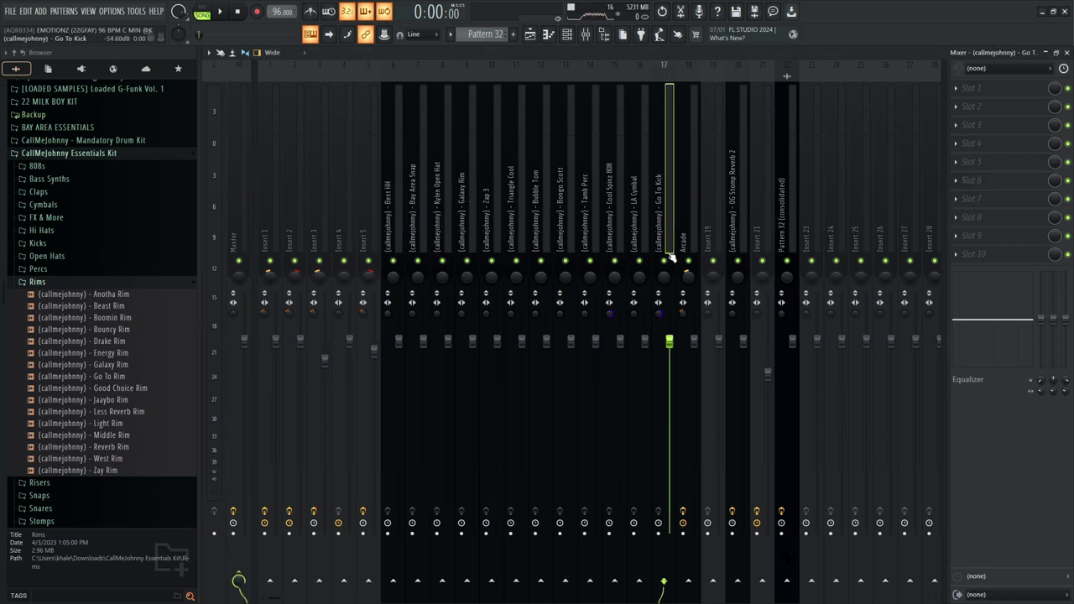
pyautogui.click(612, 228)
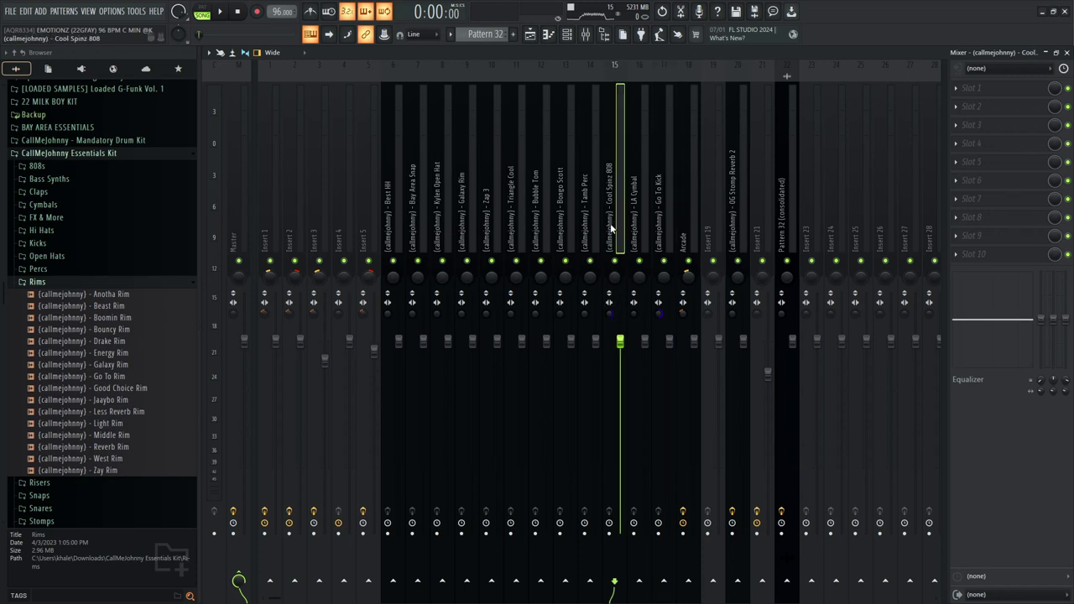
pyautogui.click(665, 213)
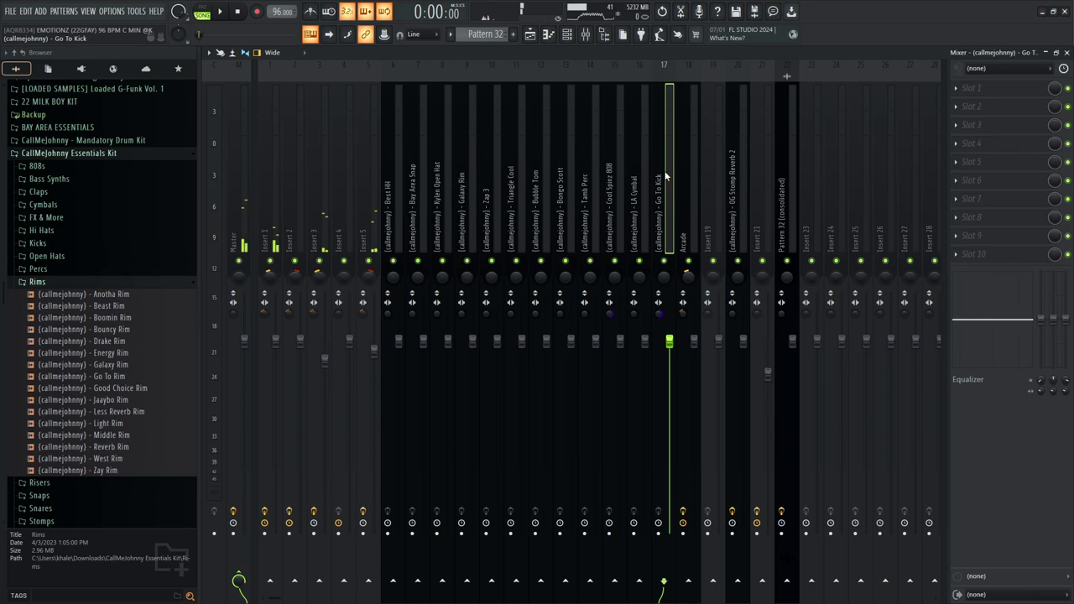
# Show the Bongo Scott channel's sampler settings from the channel rack and move their window clear of the channel names.
pyautogui.click(567, 35)
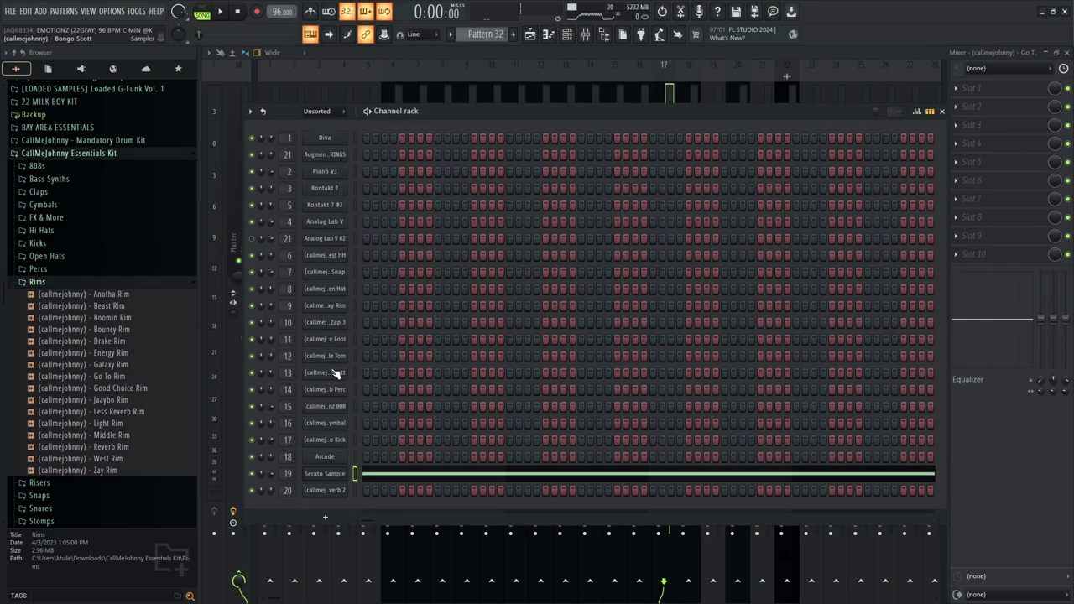
pyautogui.click(334, 372)
pyautogui.moveTo(354, 107); pyautogui.dragTo(575, 130)
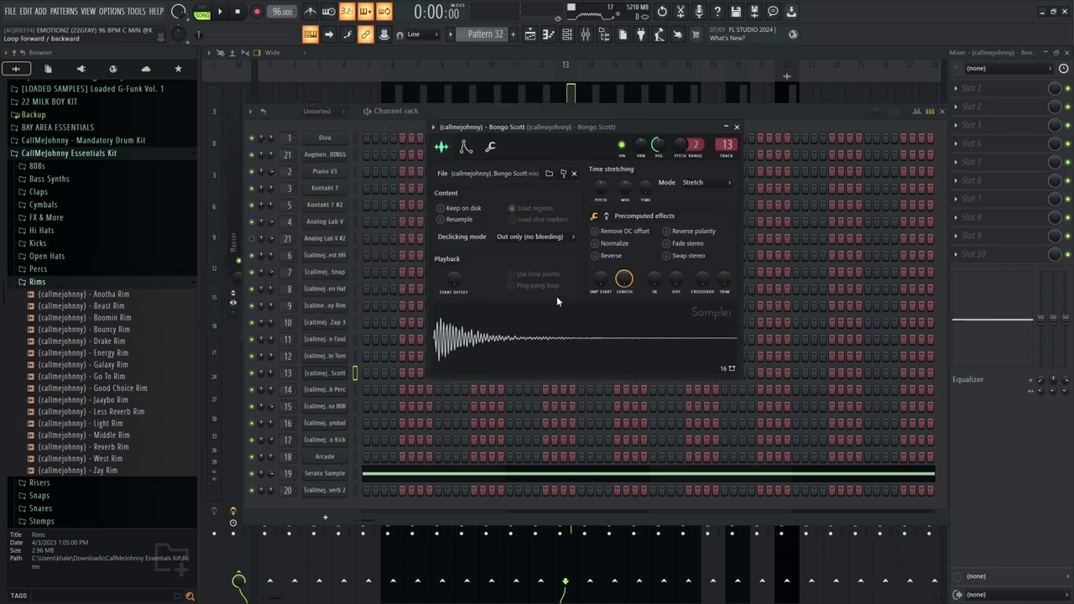
# Browse the CallMeJohnny Essentials Kit and Mandatory Drum Kit folders and preview the Bongo Scott sample.
pyautogui.click(78, 284)
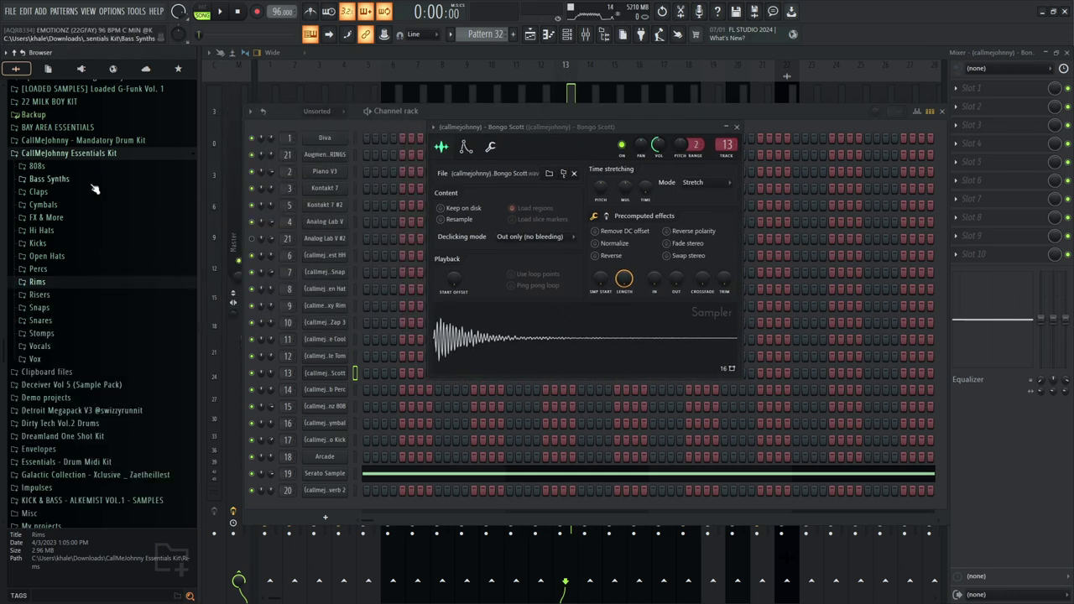
pyautogui.click(99, 155)
pyautogui.click(99, 155)
pyautogui.click(107, 141)
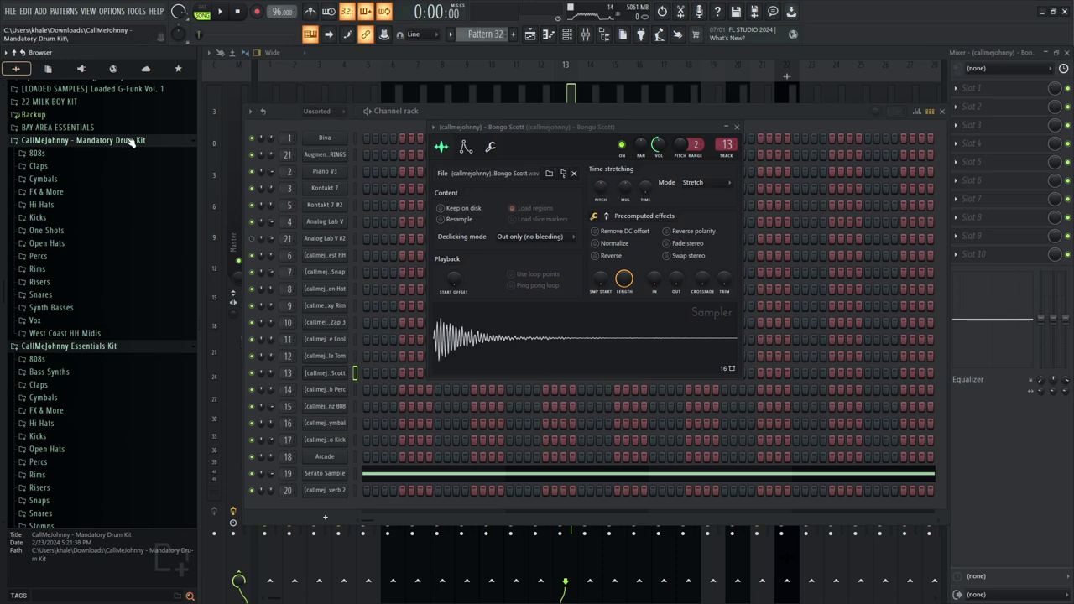
pyautogui.click(130, 141)
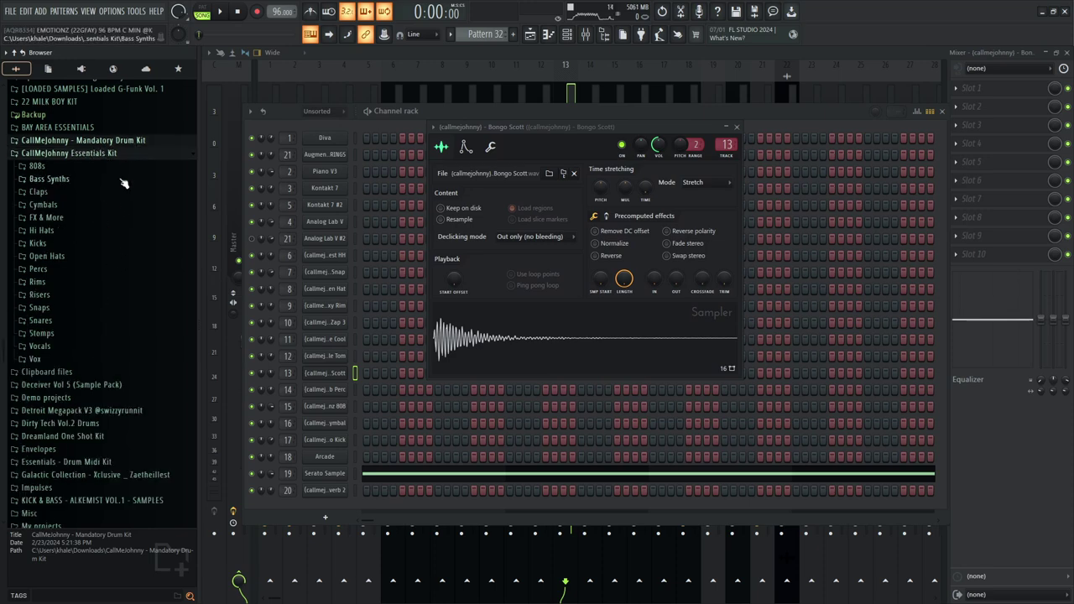
pyautogui.click(497, 335)
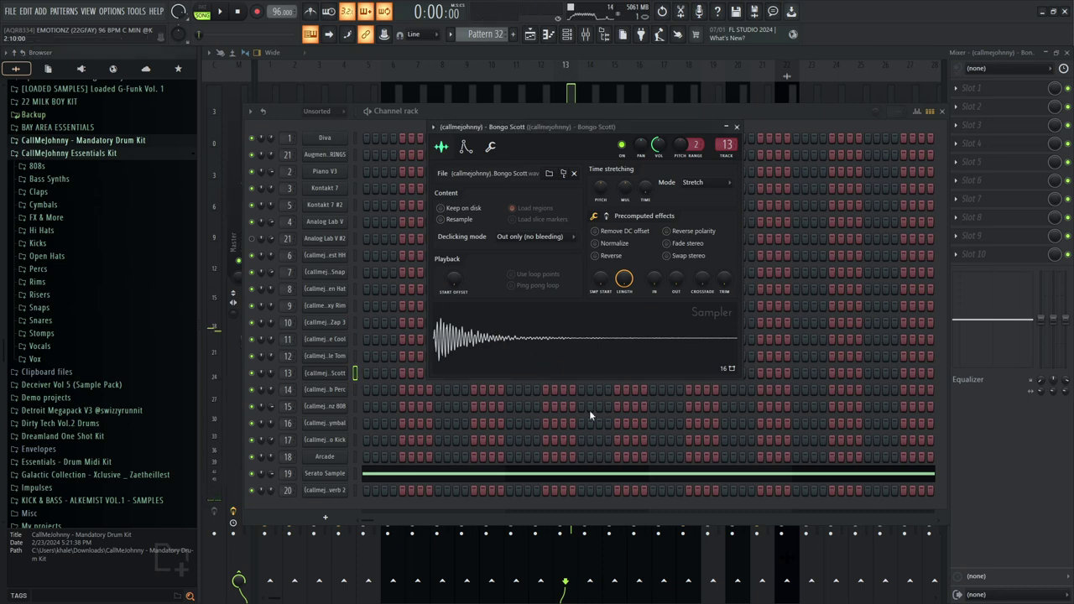
# Switch to OBS and stop the screen recording.
pyautogui.press('super')
pyautogui.click(674, 592)
pyautogui.click(797, 395)
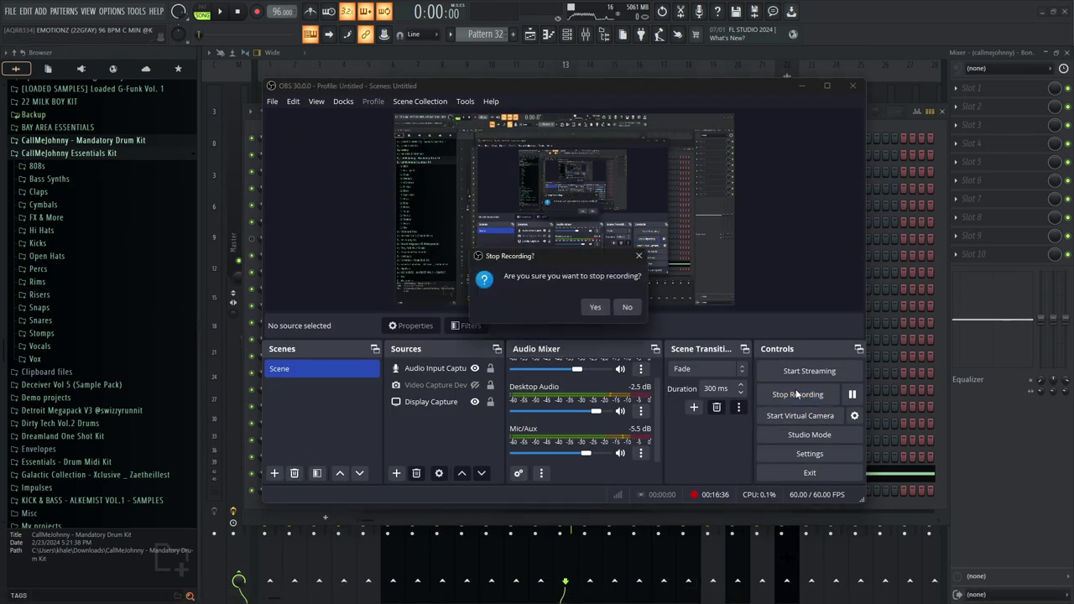